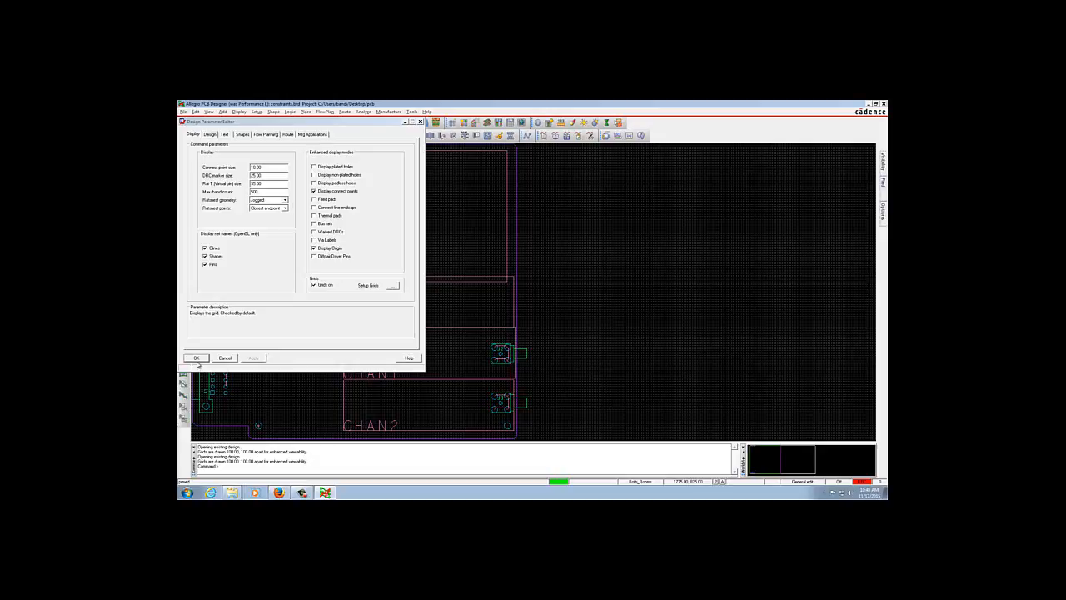
# Accept the display parameters with the grid turned on and check the grid spacing message in the command log
pyautogui.click(197, 357)
pyautogui.scroll(1, 234, 359)
pyautogui.scroll(-1, 234, 359)
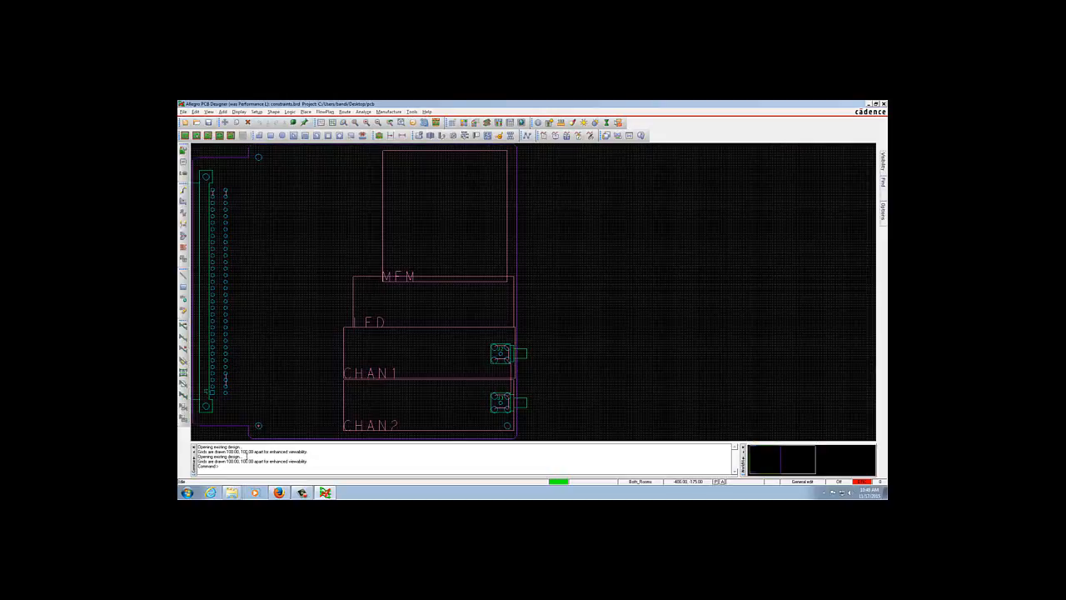
pyautogui.moveTo(307, 462); pyautogui.dragTo(198, 461)
# Review the visibility and colours of the Board Geometry subclasses, including the room and outline layers, and close the colour settings
pyautogui.click(464, 123)
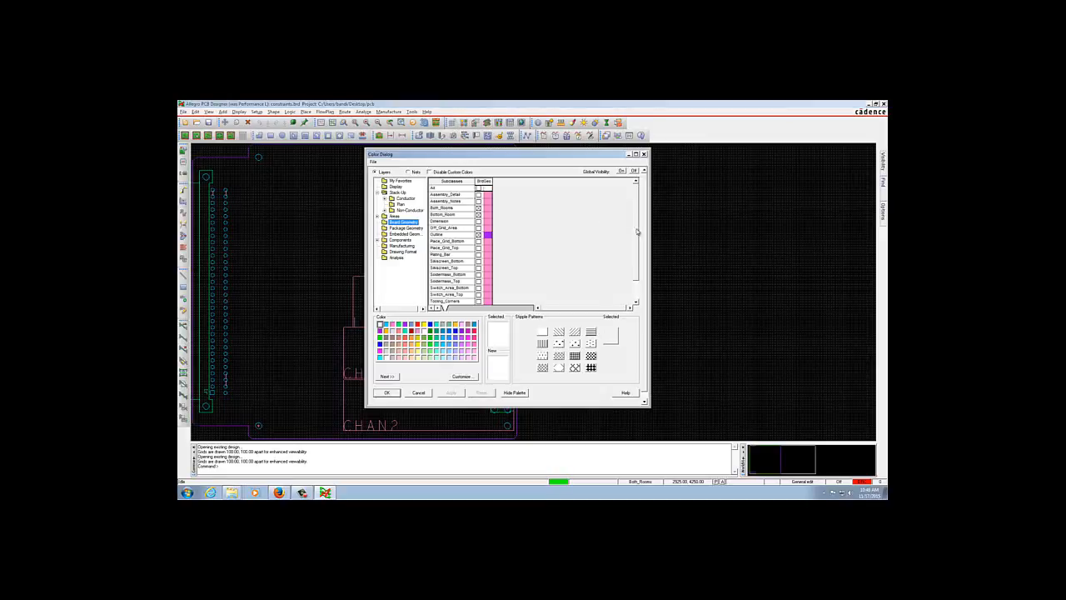
pyautogui.scroll(-1, 637, 233)
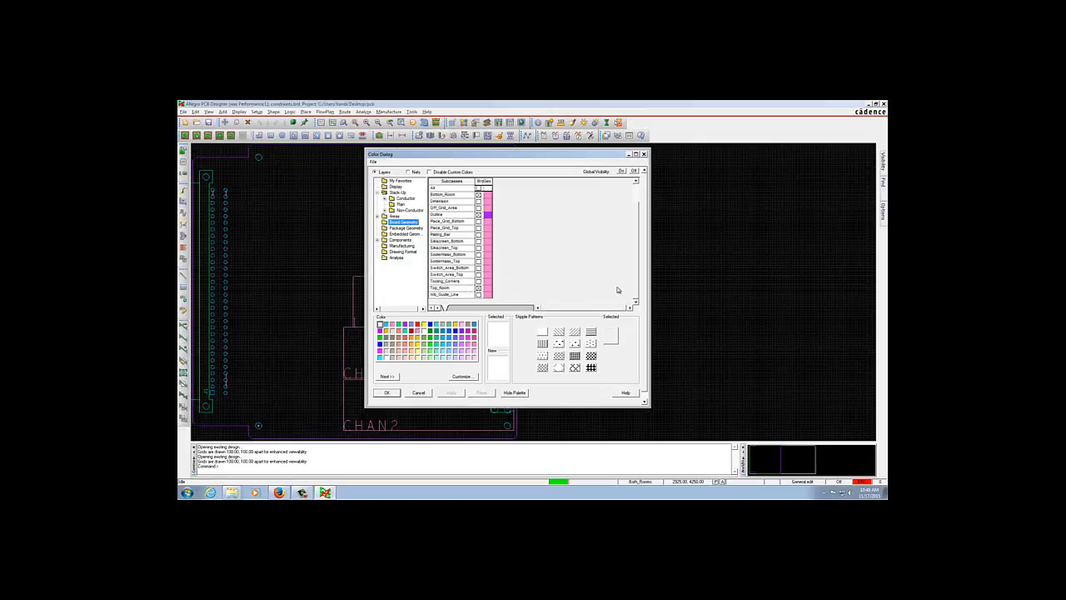
pyautogui.scroll(1, 633, 283)
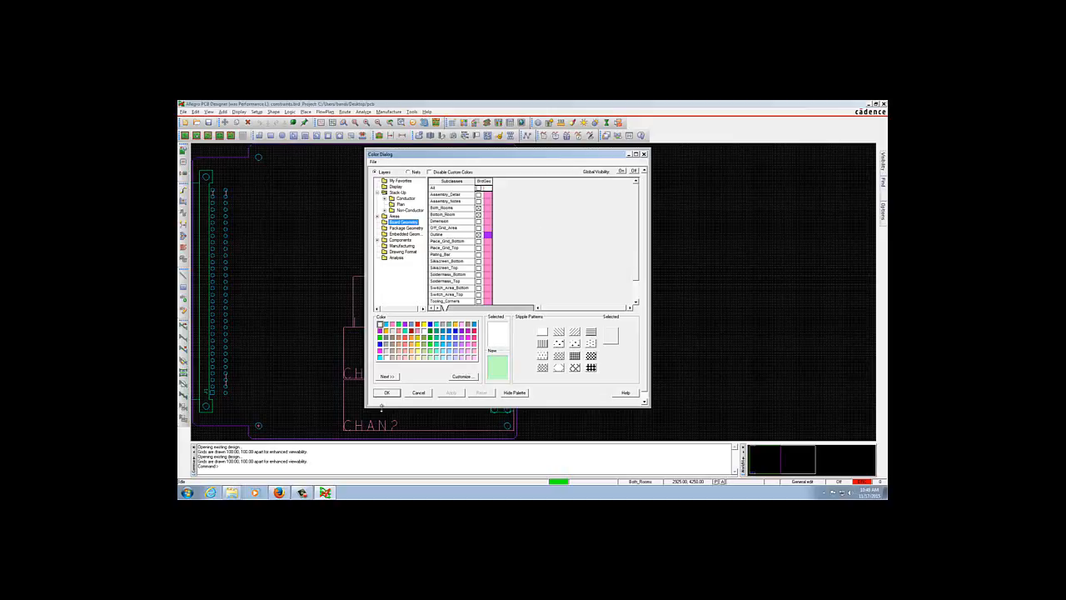
pyautogui.click(386, 392)
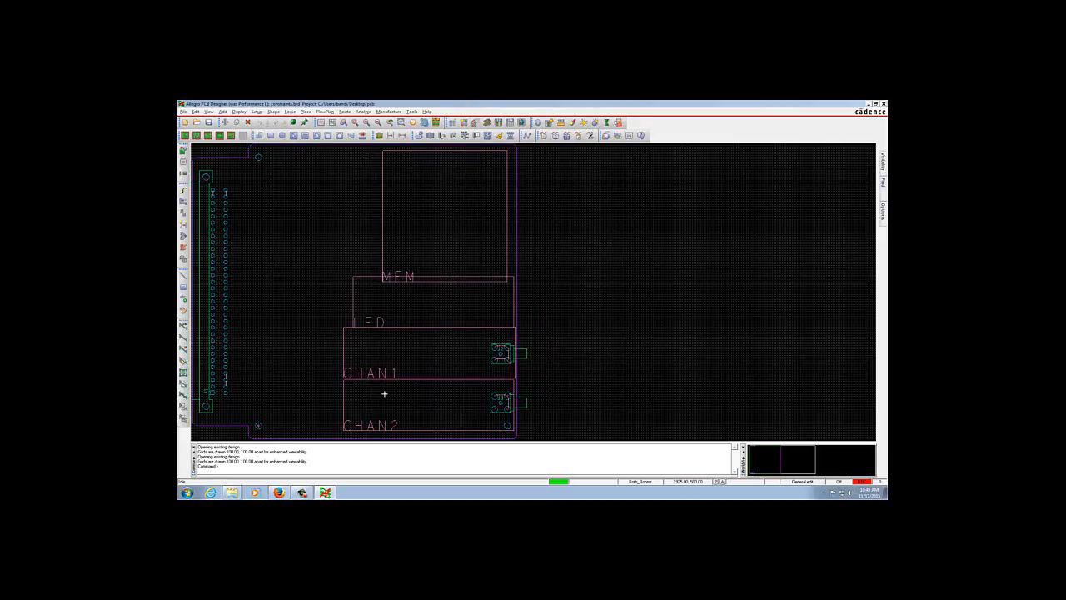
# Try to create a hard rectangular room outline ROOM1 for both board sides, with its first corner at x 1300, y 1500
pyautogui.click(257, 112)
pyautogui.moveTo(265, 252)
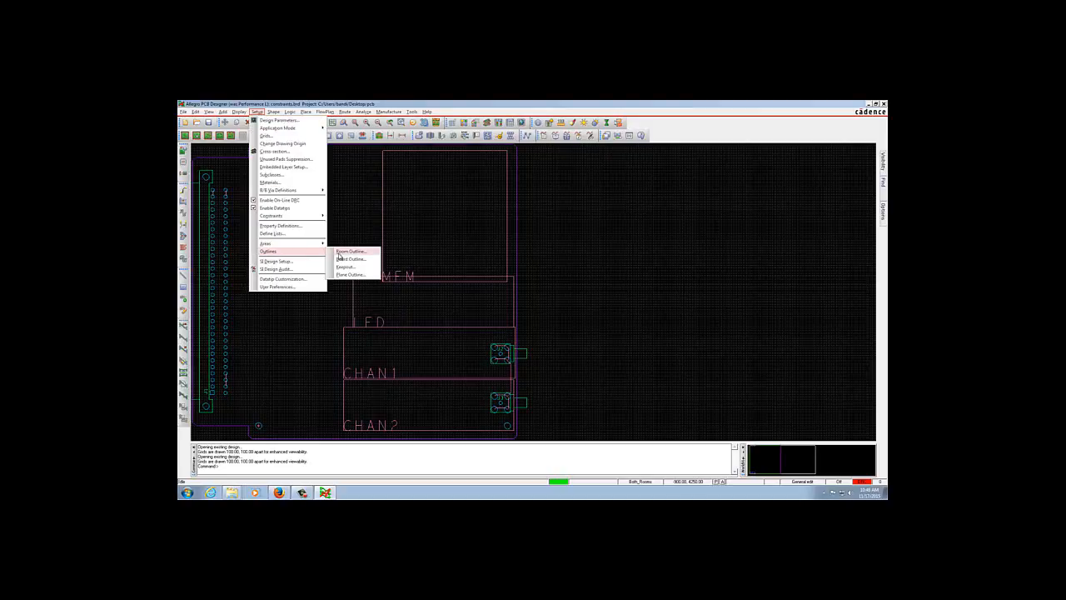
pyautogui.click(343, 253)
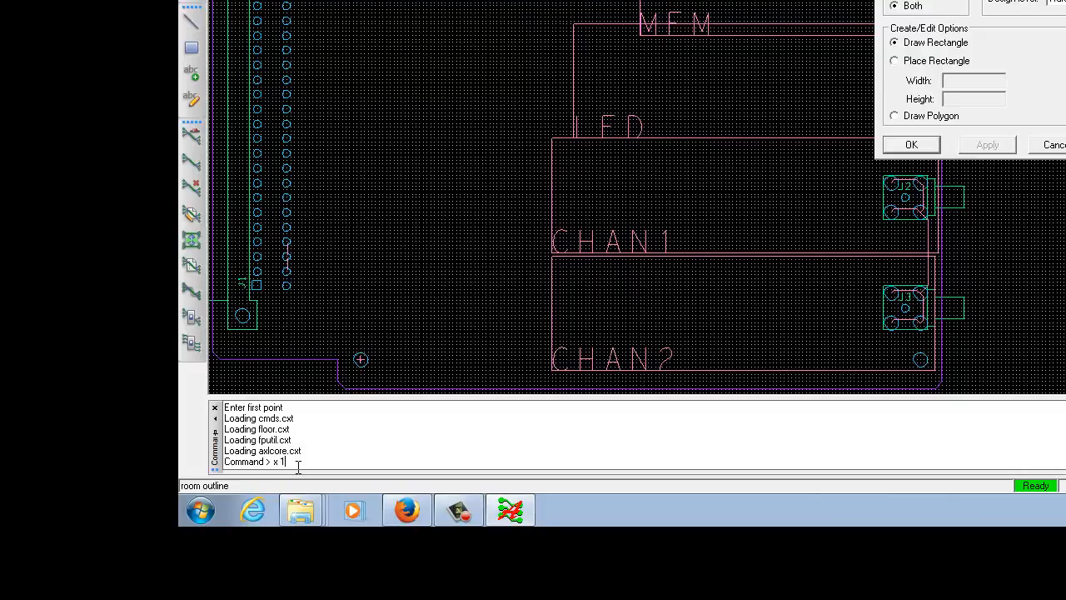
pyautogui.write('308')
pyautogui.write(' 1500')
pyautogui.press('Return')
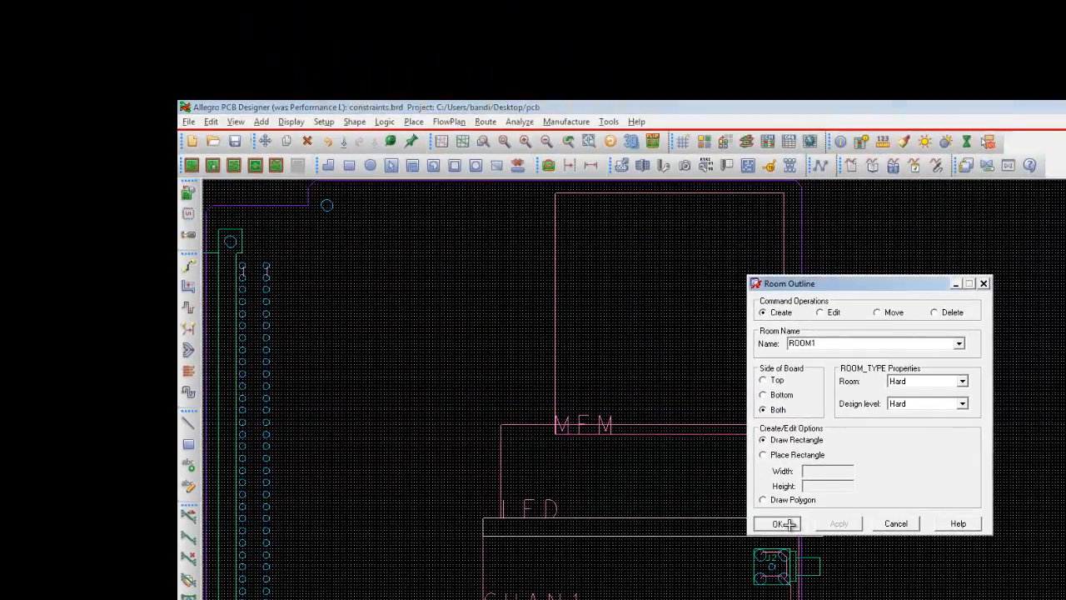
pyautogui.click(911, 145)
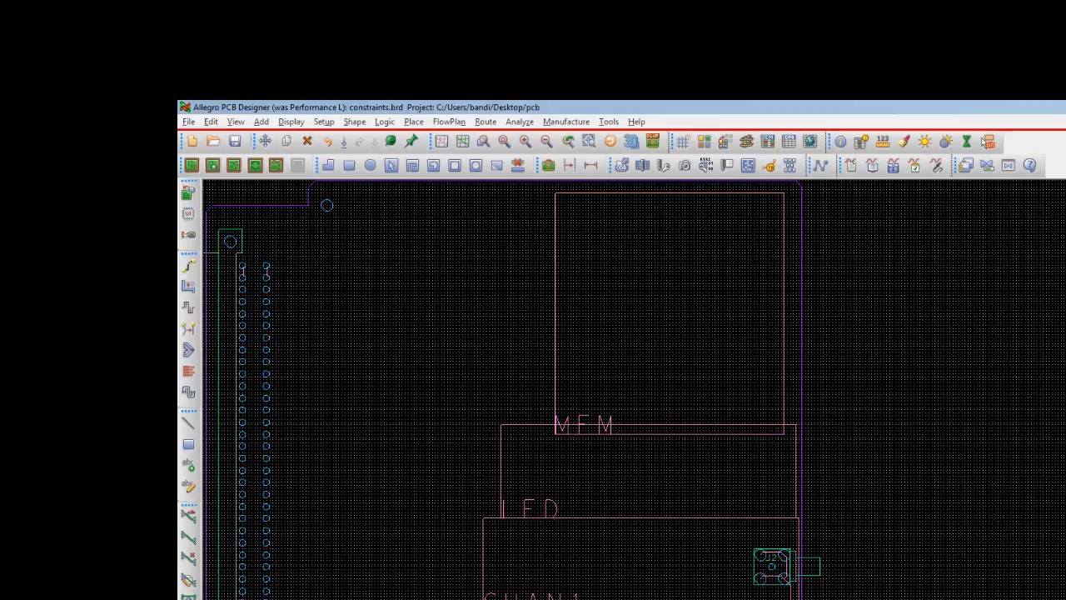
# Save the board, overwriting the existing constraints.brd file
pyautogui.click(191, 122)
pyautogui.click(200, 171)
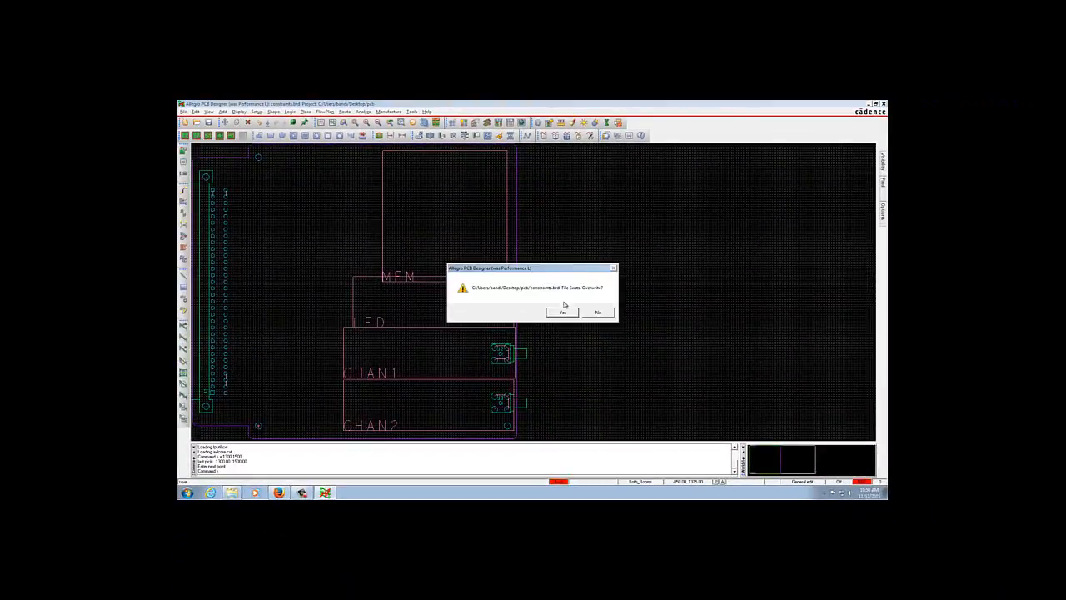
pyautogui.click(563, 312)
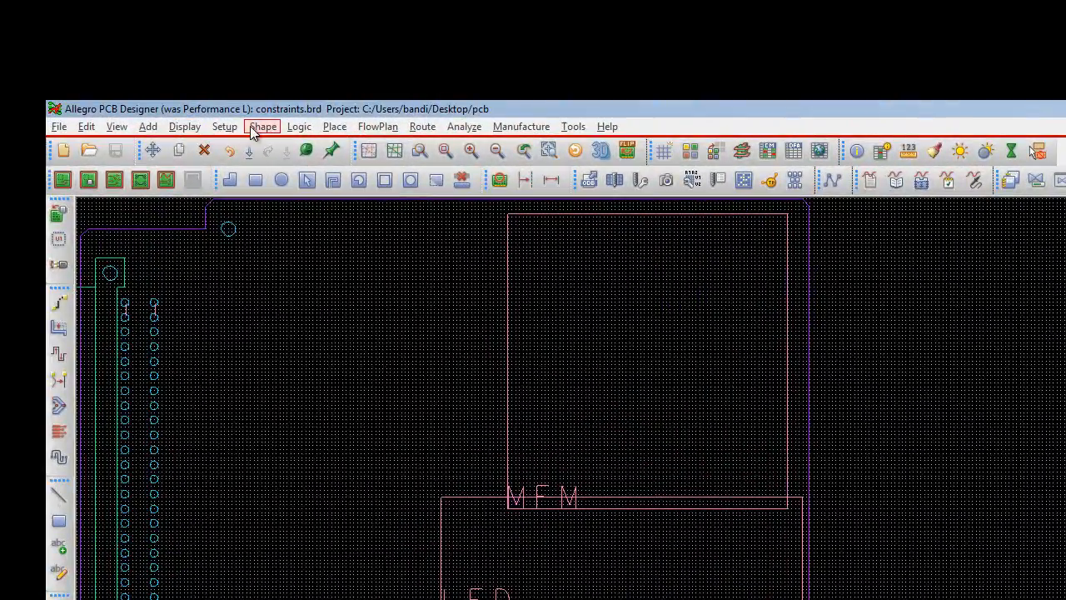
# Try to assign reference designator J1 by entering it as a command and picking the mounting hole near the board's lower-left corner
pyautogui.click(296, 126)
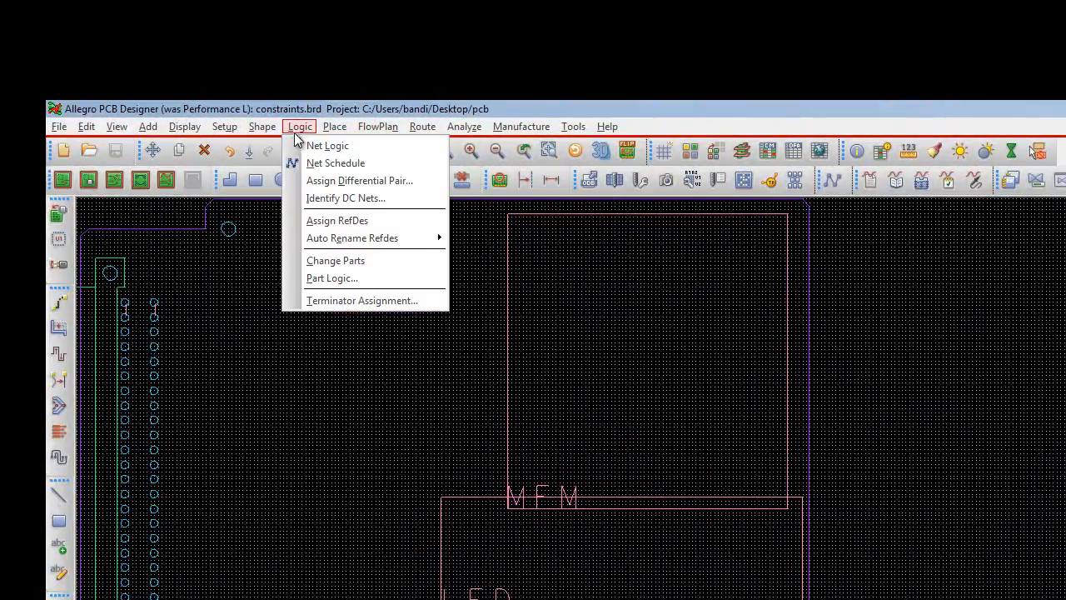
pyautogui.click(300, 218)
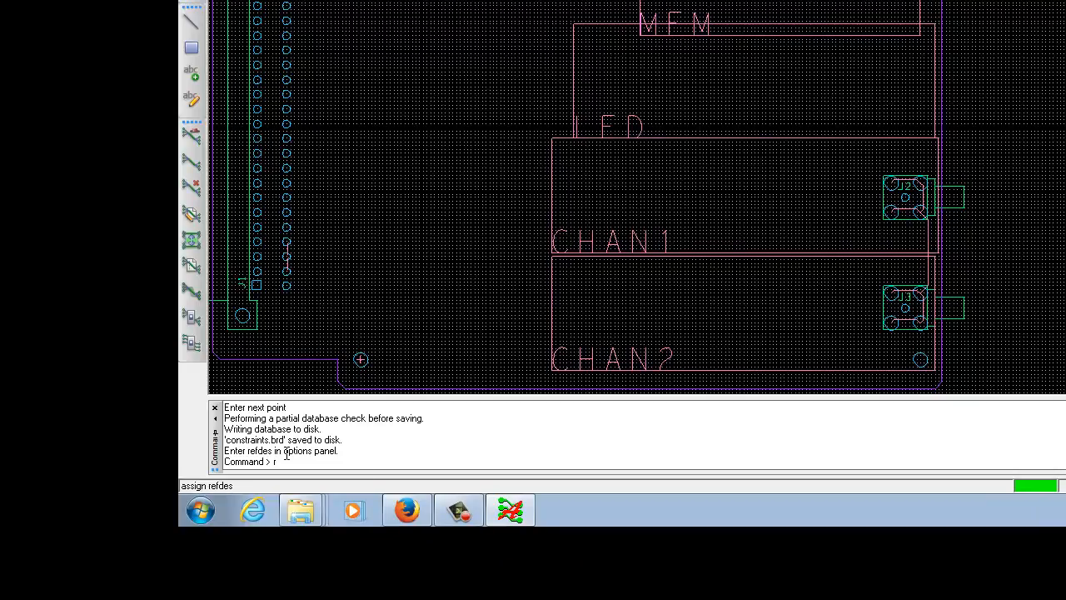
pyautogui.write('1')
pyautogui.press('Return')
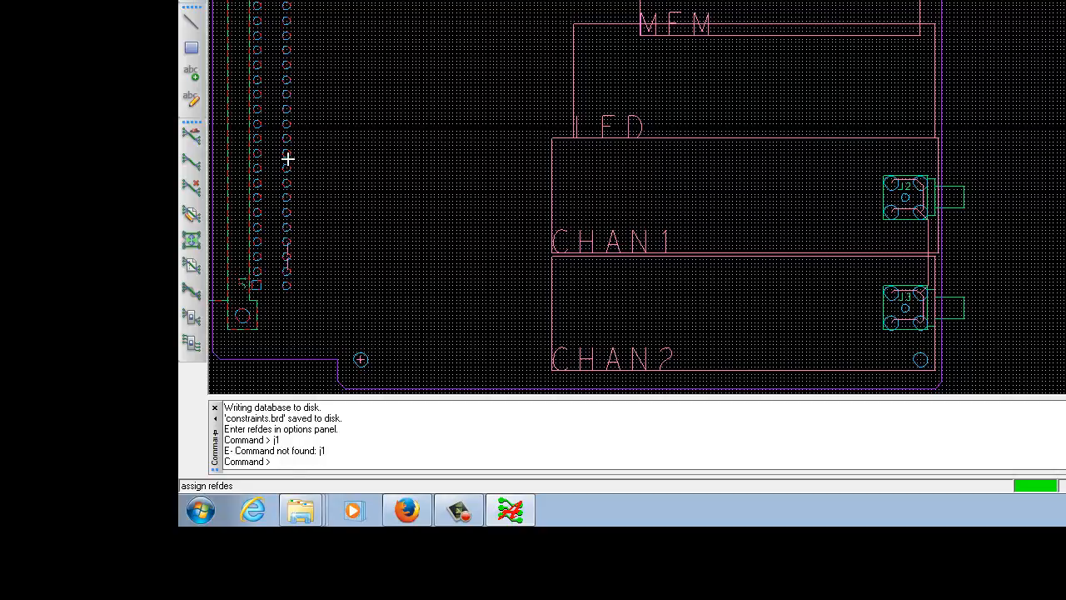
pyautogui.click(364, 360)
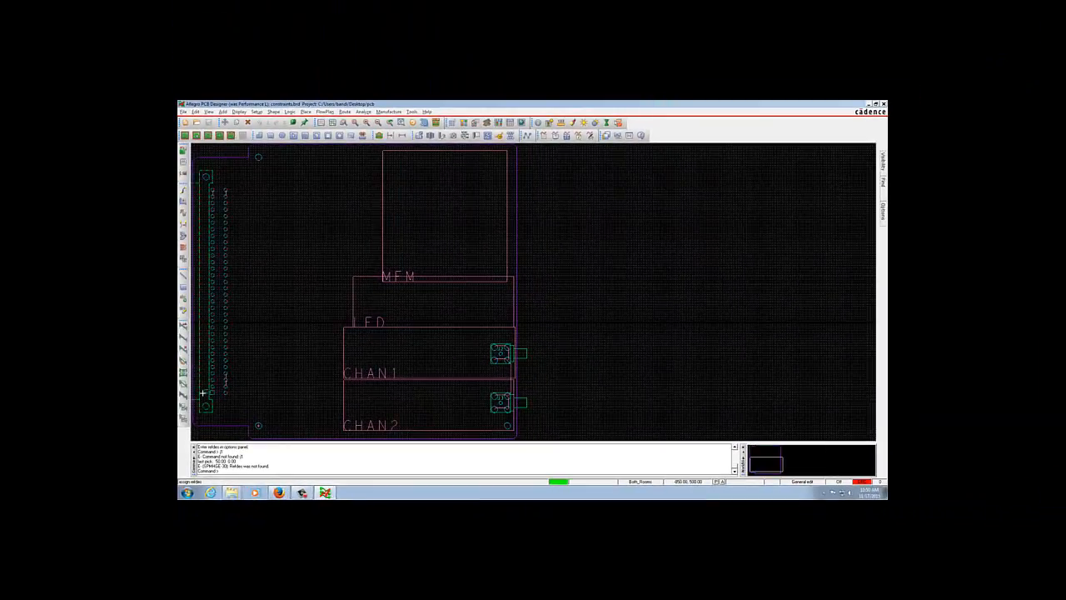
# Examine the reference designators of the long edge connector and the two connectors in rooms CHAN1 and CHAN2
pyautogui.scroll(5, 212, 370)
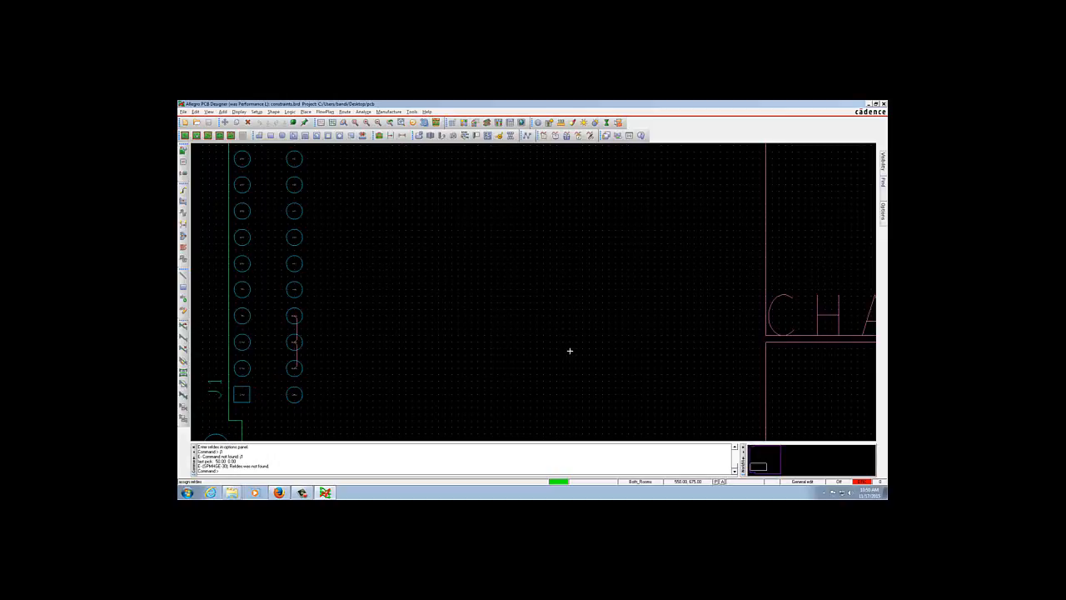
pyautogui.scroll(-5, 573, 348)
pyautogui.scroll(4, 396, 329)
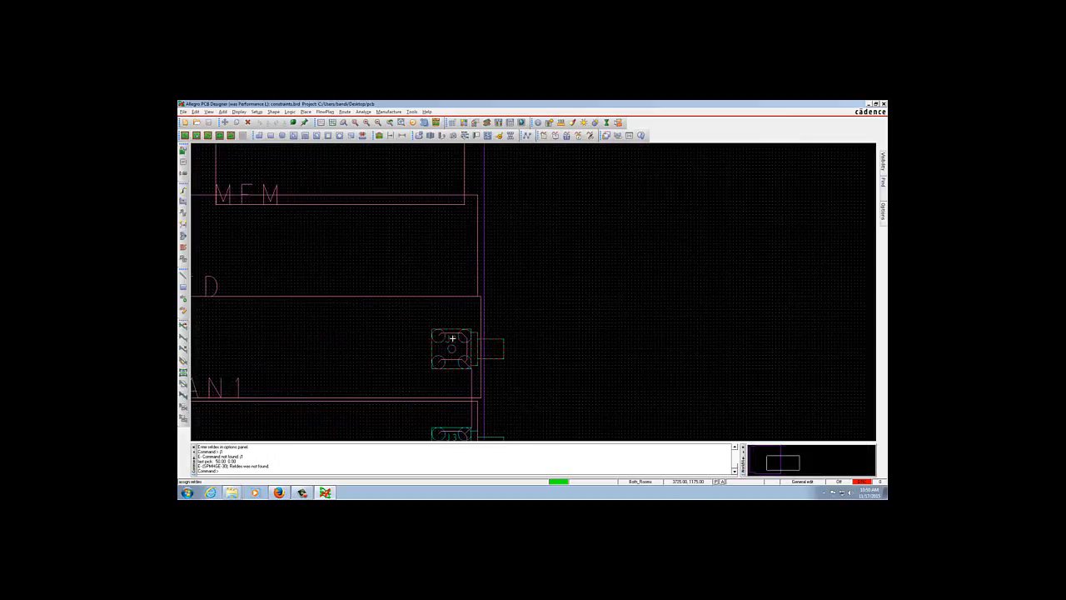
pyautogui.scroll(-2, 450, 431)
pyautogui.scroll(2, 447, 436)
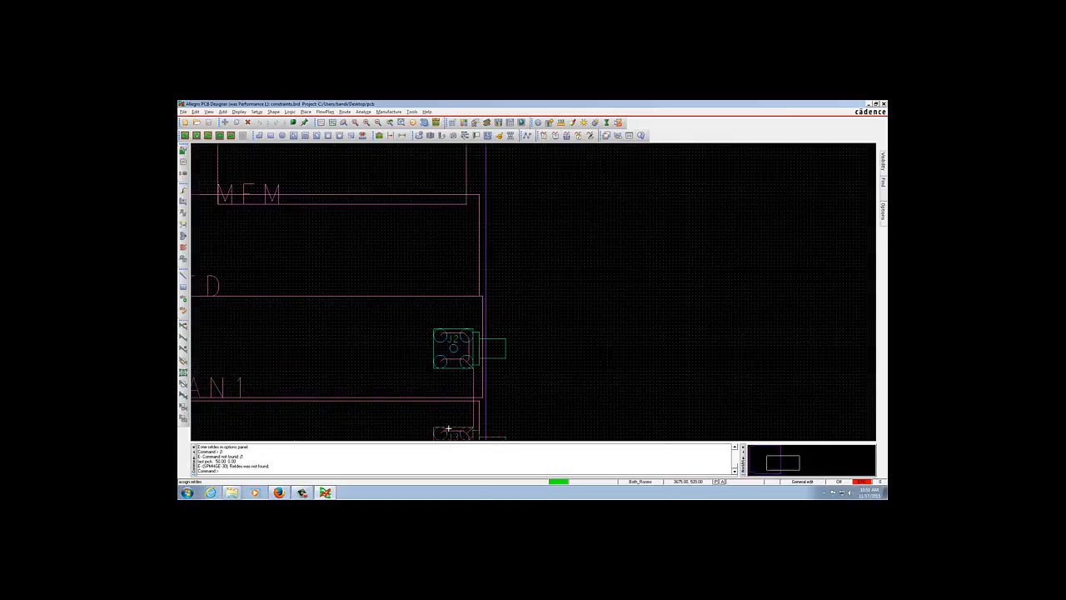
pyautogui.scroll(-4, 445, 431)
pyautogui.scroll(-1, 345, 395)
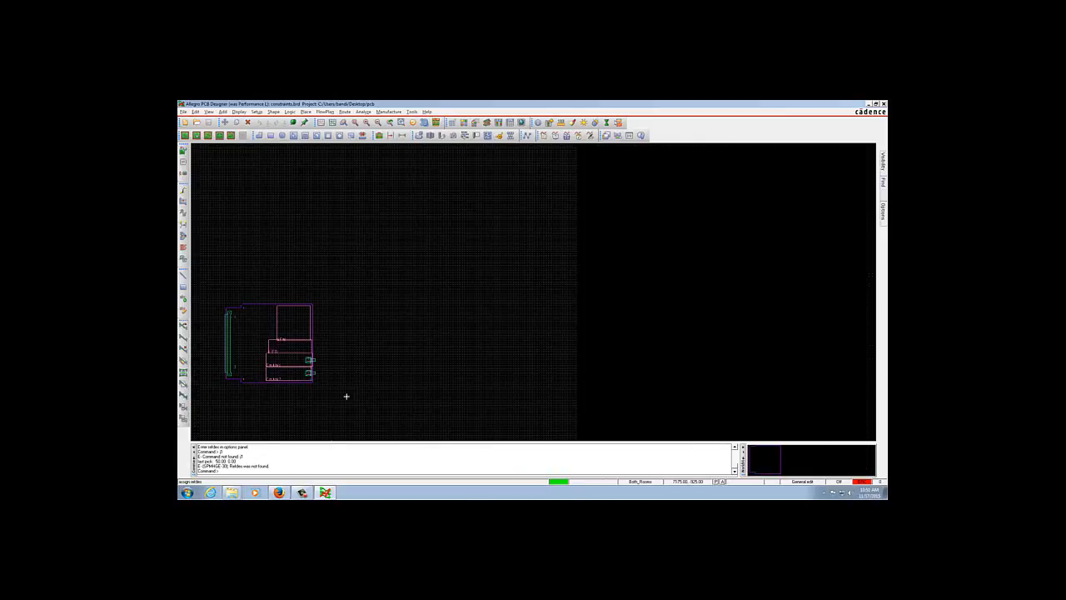
pyautogui.scroll(4, 305, 372)
pyautogui.scroll(1, 306, 373)
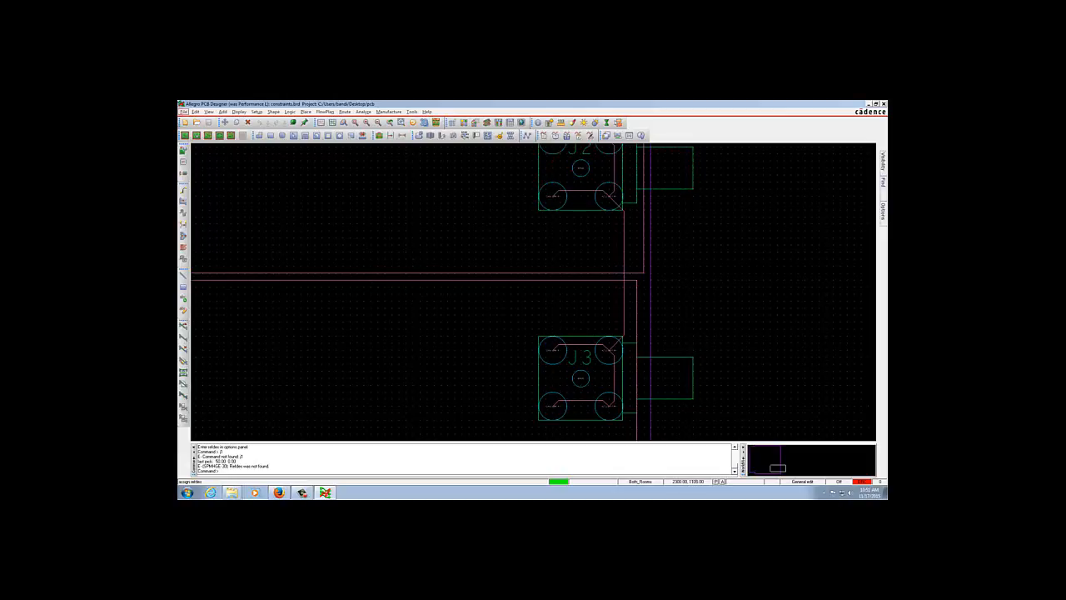
# Save constraints.brd again, replacing the existing file
pyautogui.click(183, 110)
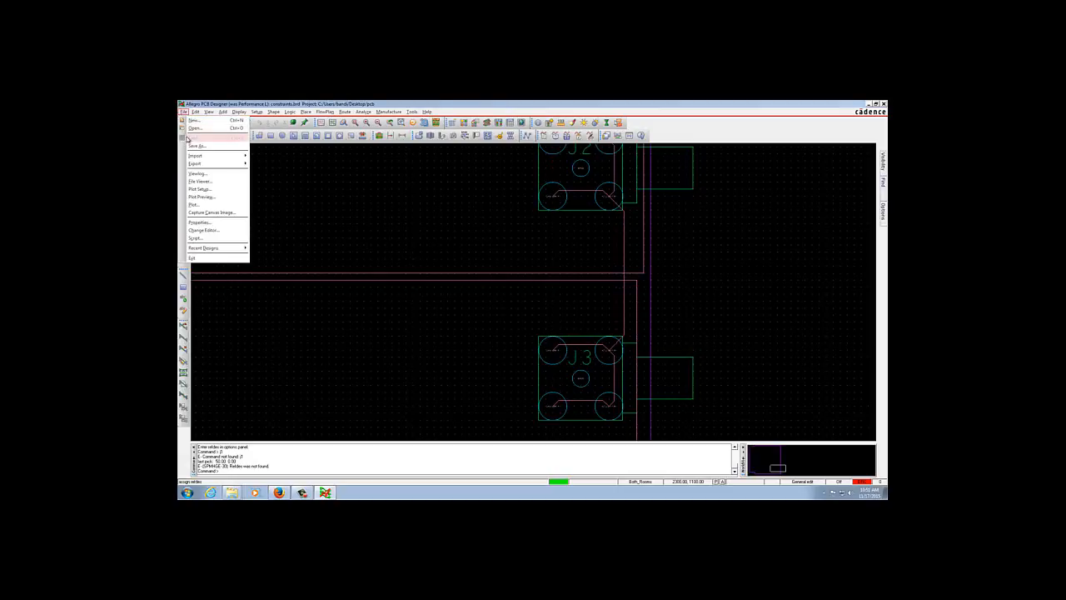
pyautogui.click(471, 200)
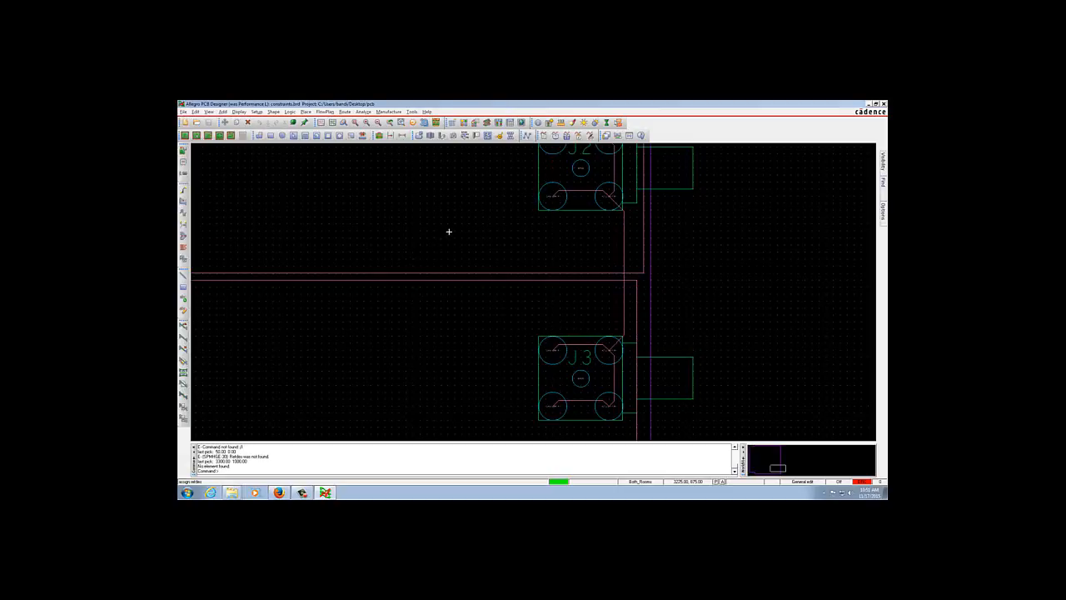
pyautogui.hotkey('ctrl', 's')
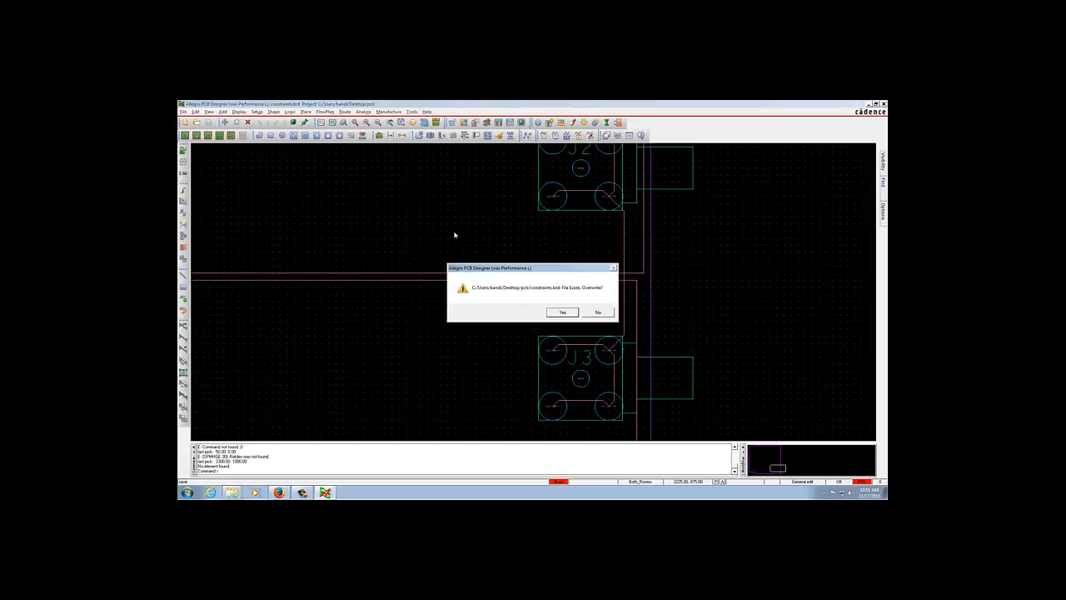
pyautogui.click(561, 312)
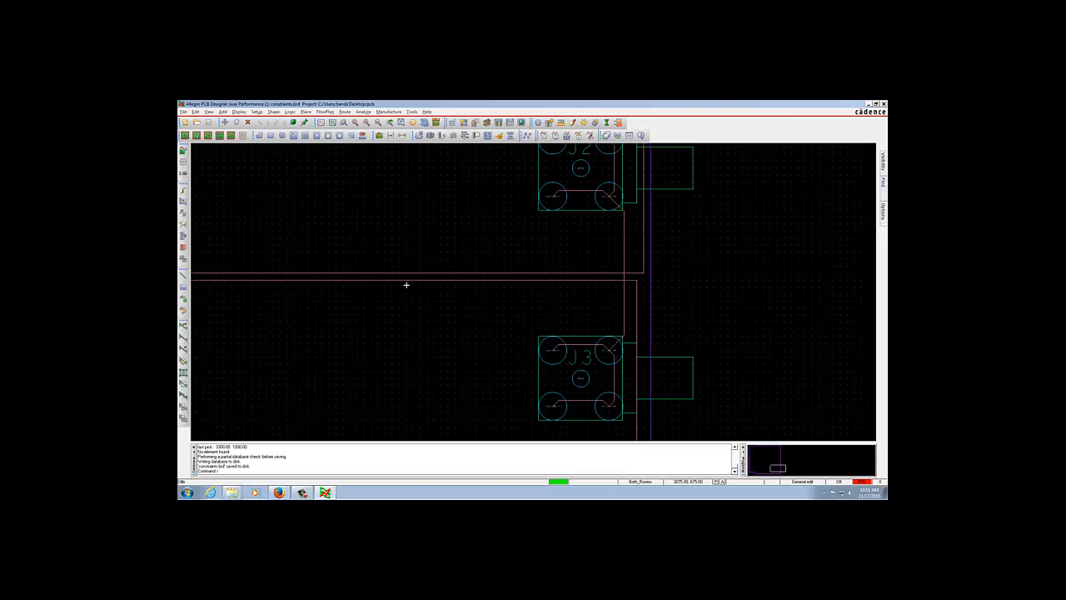
# Start manual placement and choose component U5 from the list of components by refdes
pyautogui.scroll(-3, 405, 285)
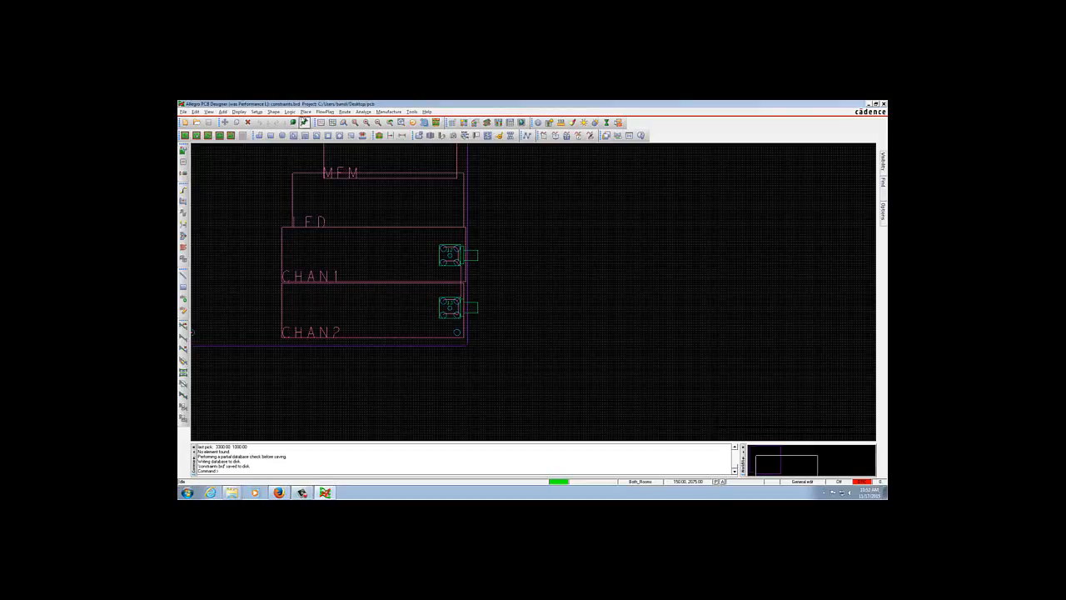
pyautogui.click(306, 111)
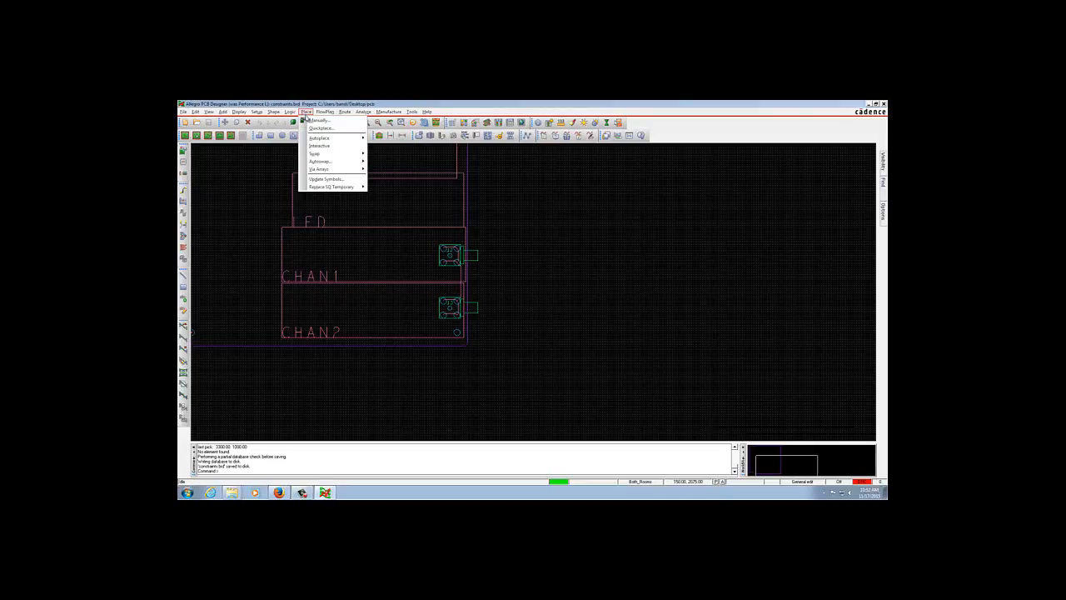
pyautogui.click(316, 120)
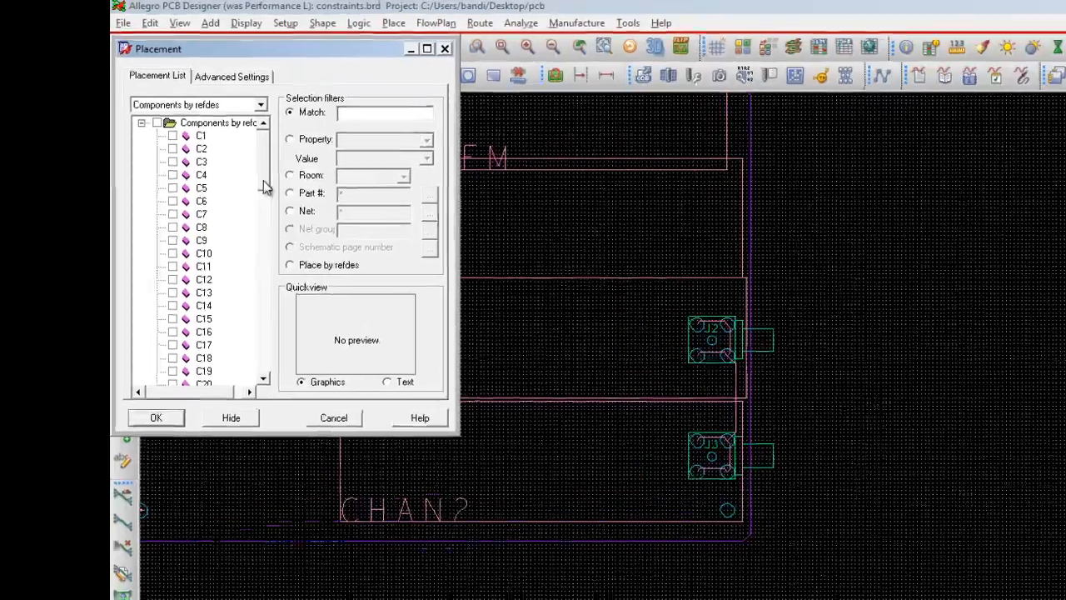
pyautogui.scroll(-1, 248, 190)
pyautogui.moveTo(267, 197); pyautogui.dragTo(263, 278)
pyautogui.moveTo(261, 278); pyautogui.dragTo(261, 331)
pyautogui.click(204, 296)
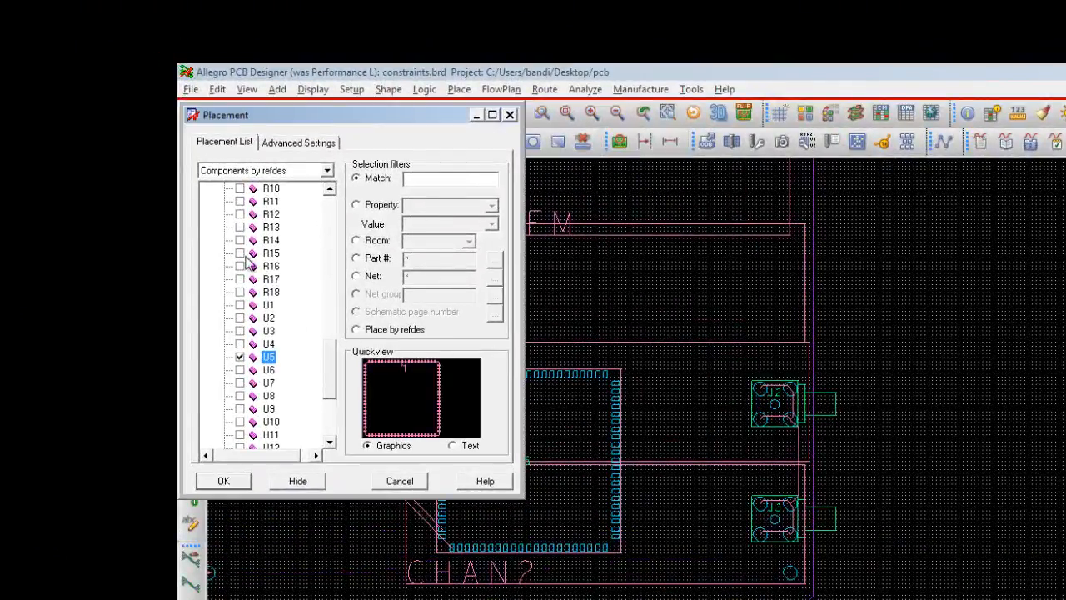
pyautogui.click(240, 357)
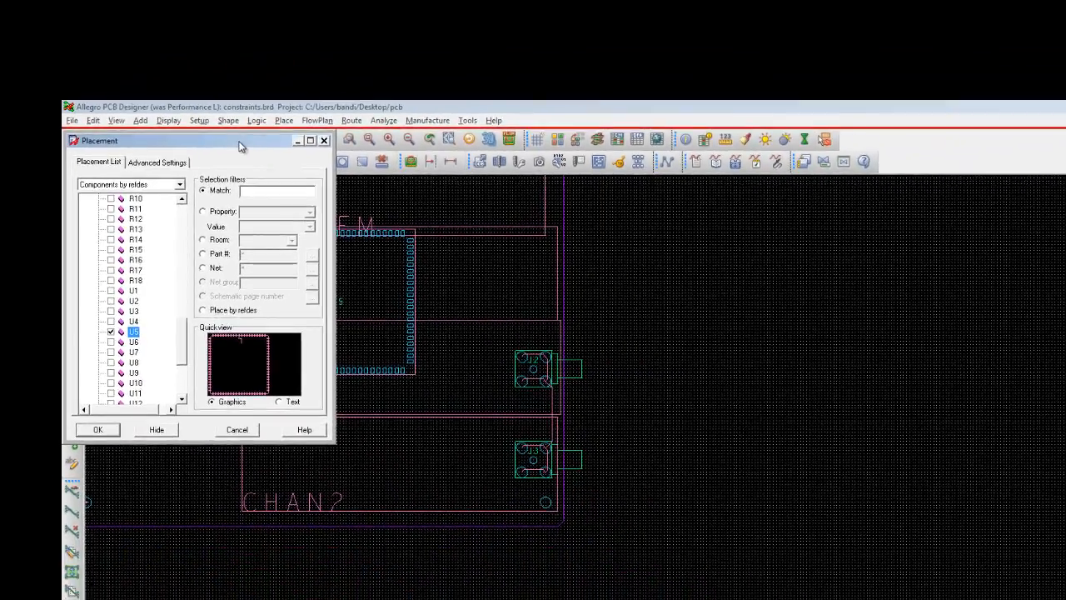
# Bring U5 over the board between the long edge connector and the MEM room, and rotate it 180 degrees
pyautogui.moveTo(239, 147); pyautogui.dragTo(827, 276)
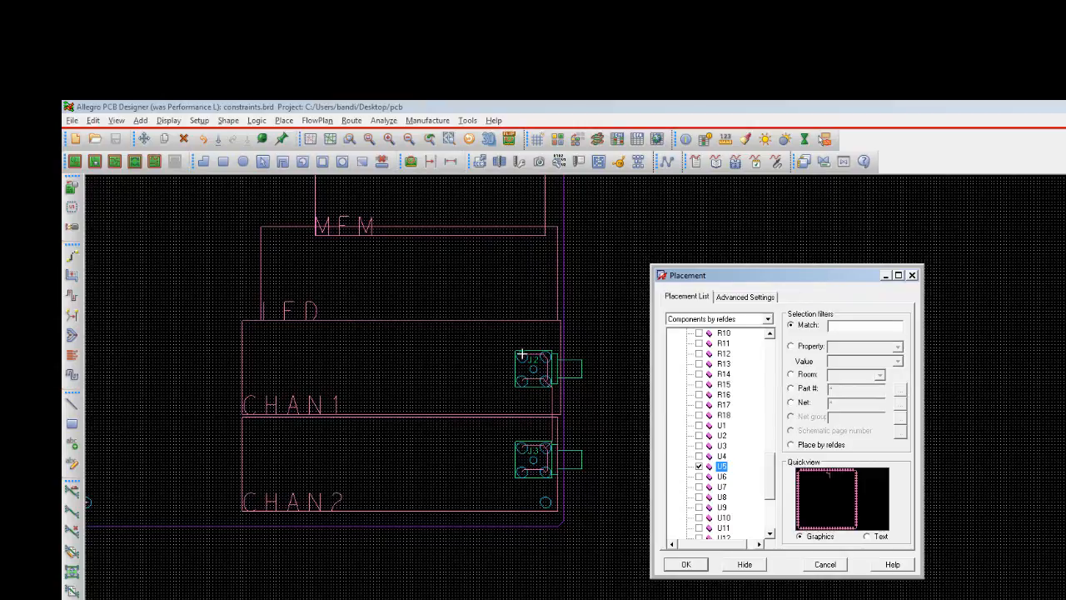
pyautogui.scroll(-2, 207, 369)
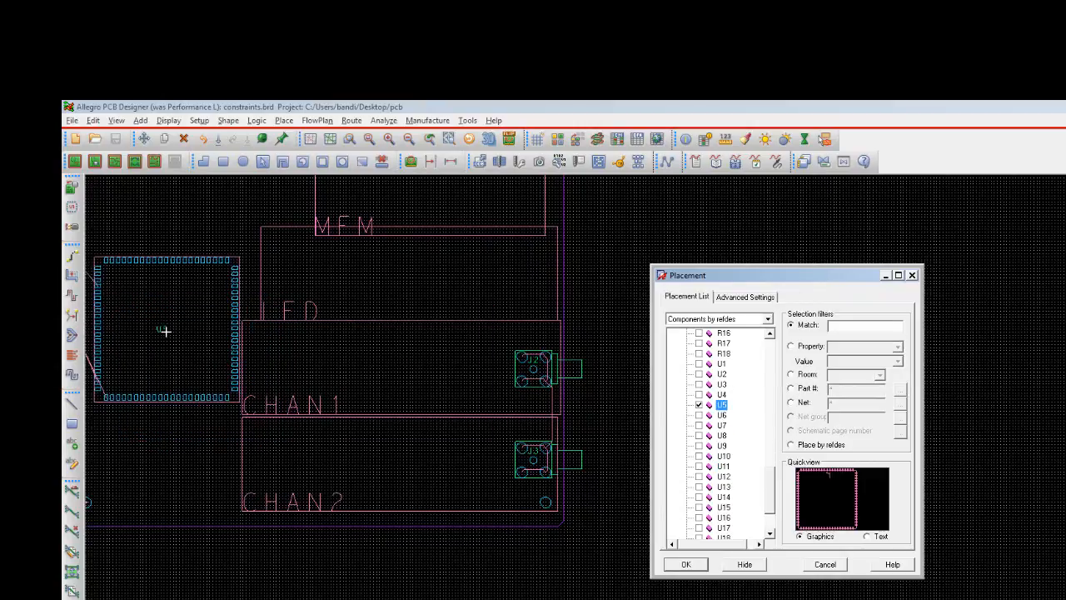
pyautogui.scroll(-2, 165, 330)
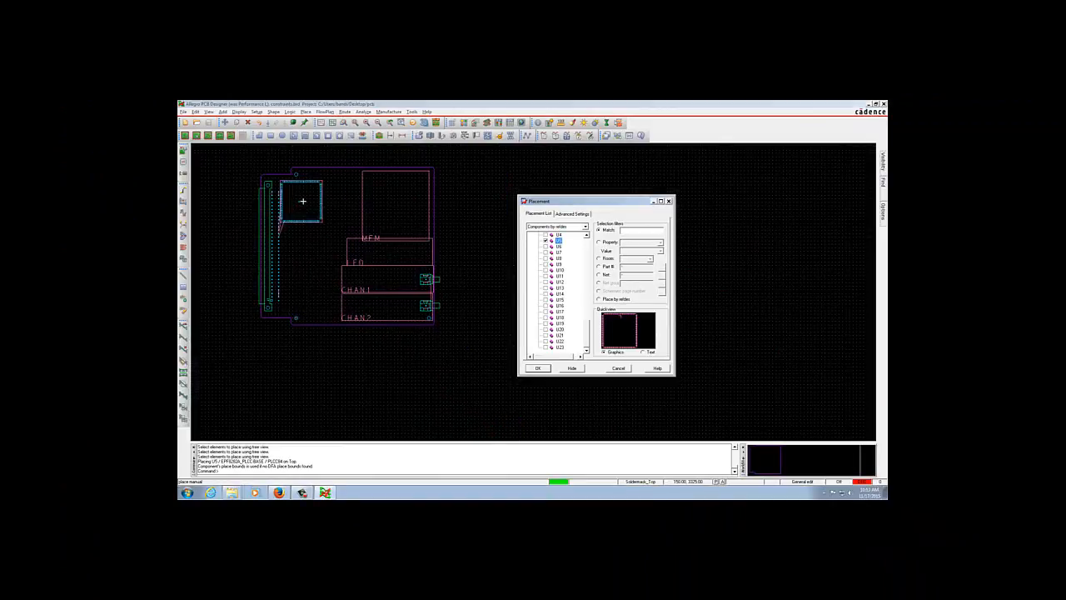
pyautogui.rightClick(305, 200)
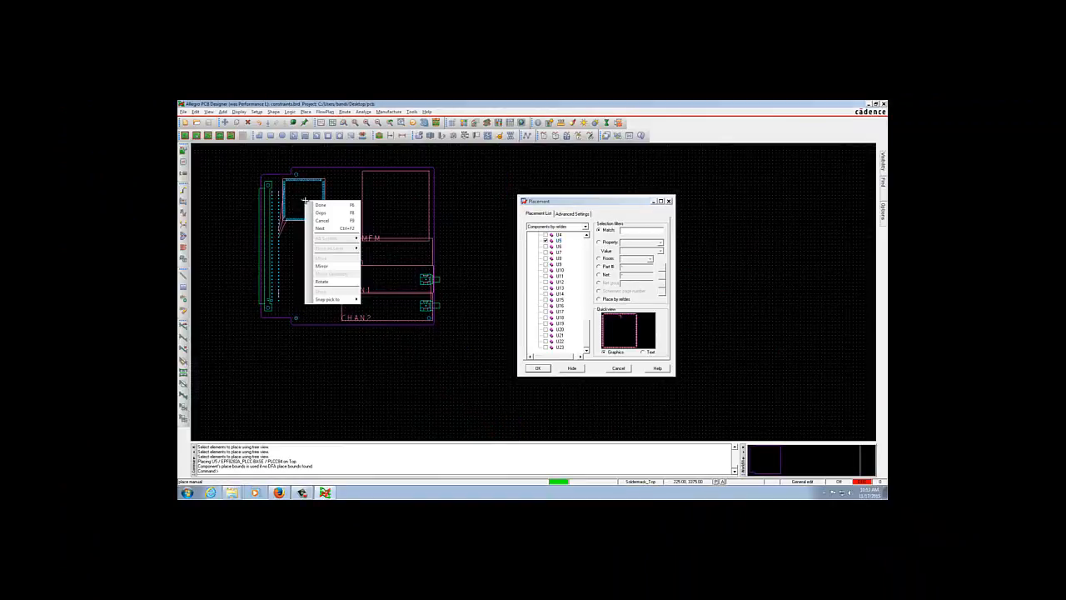
pyautogui.click(325, 282)
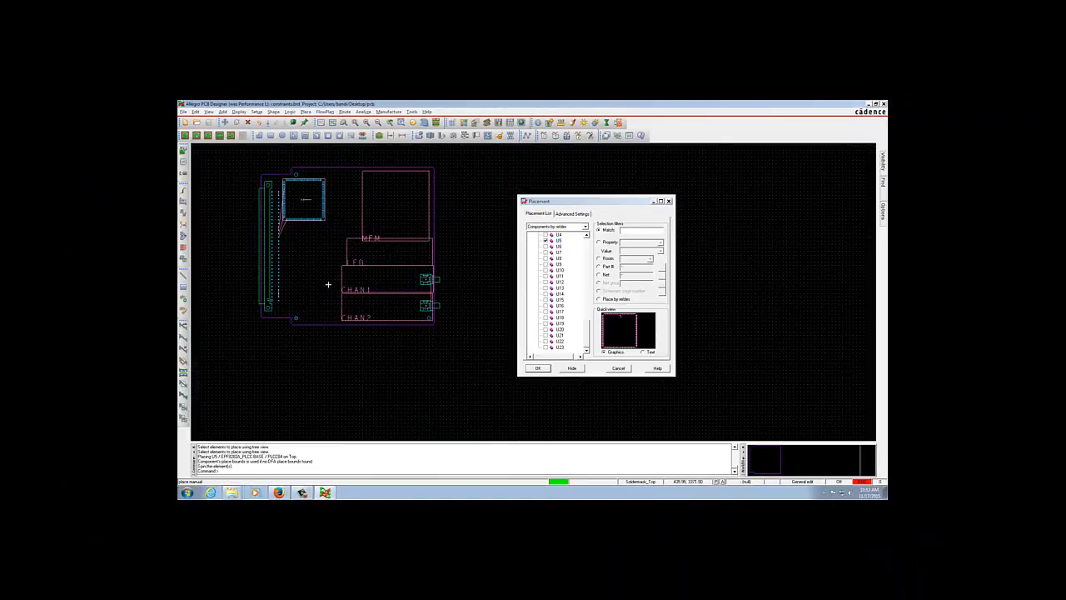
pyautogui.click(310, 198)
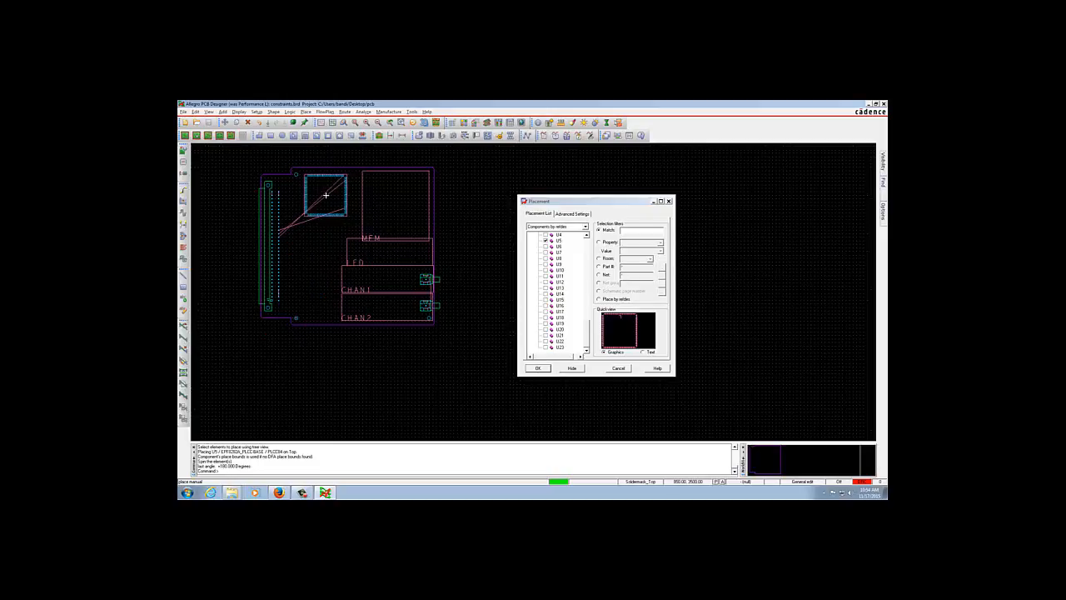
# Place U5 at (850, 3500), between the long edge connector and the MEM room
pyautogui.click(325, 195)
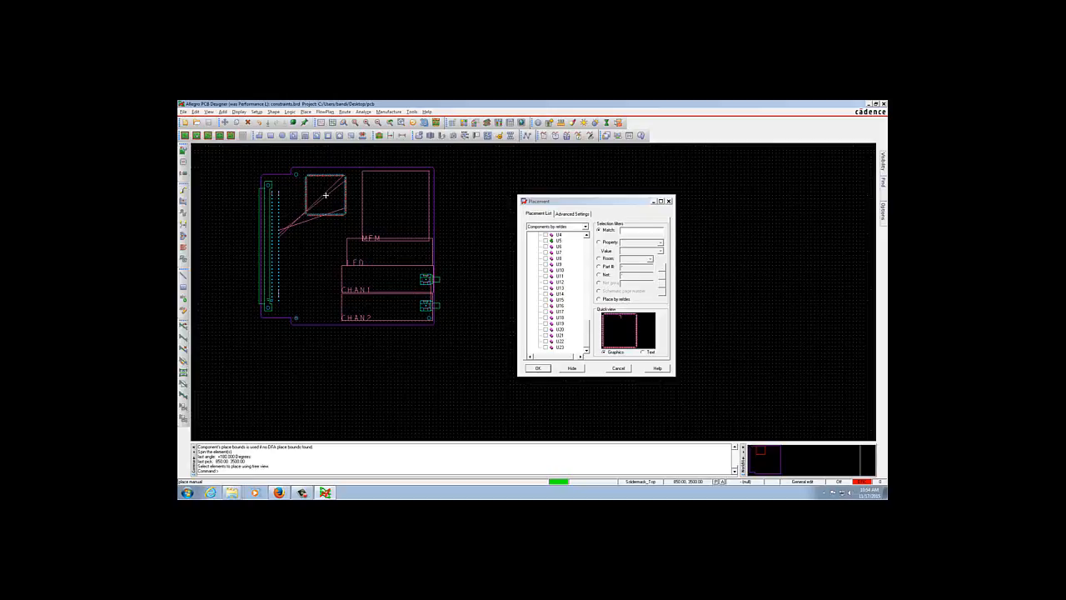
pyautogui.click(240, 112)
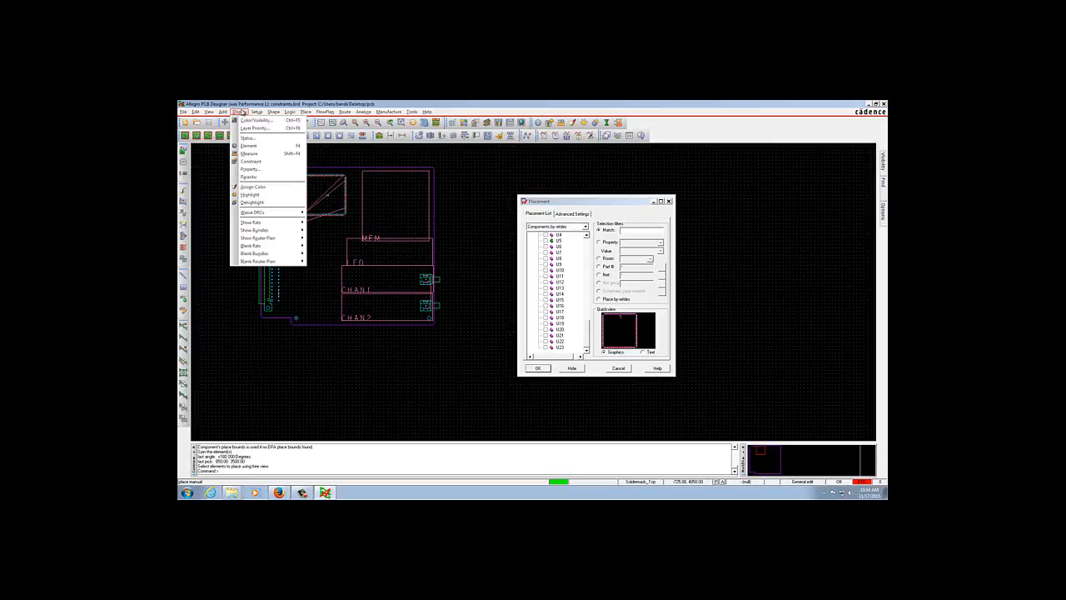
pyautogui.click(250, 194)
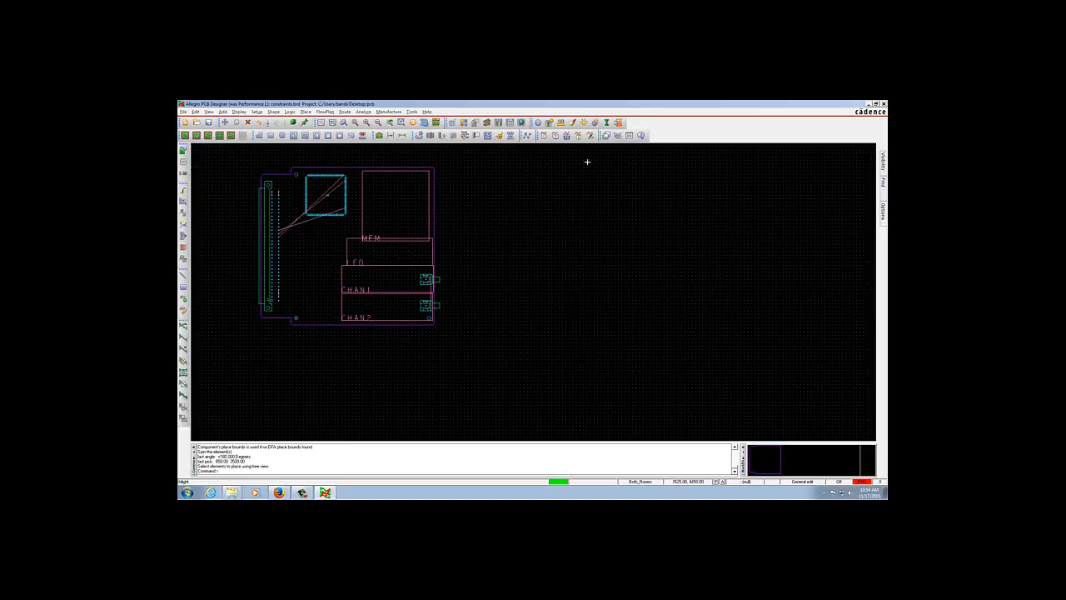
pyautogui.moveTo(884, 214)
pyautogui.rightClick(493, 214)
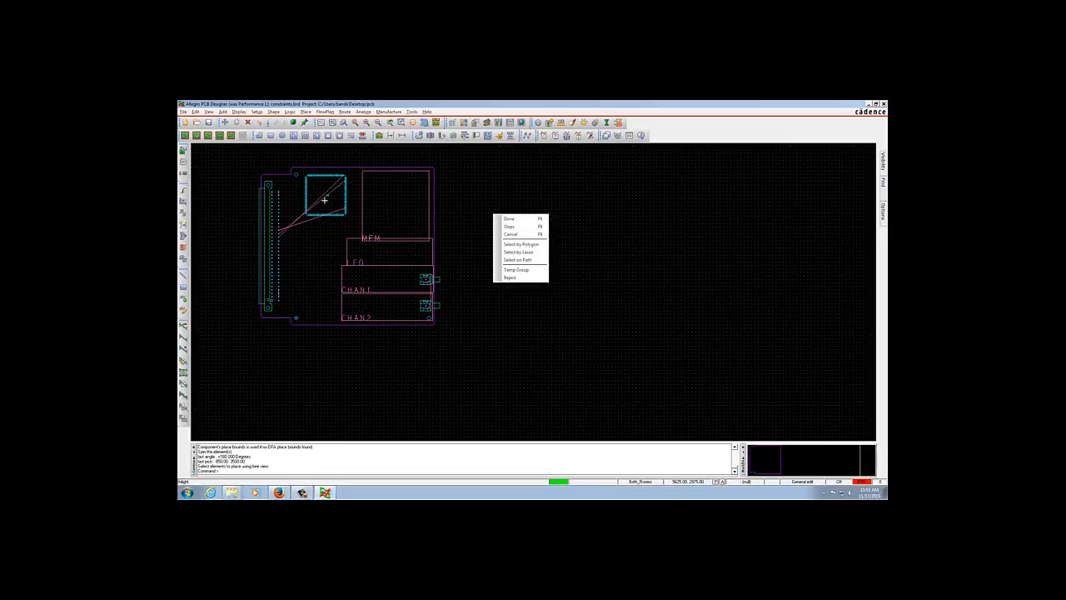
pyautogui.click(513, 218)
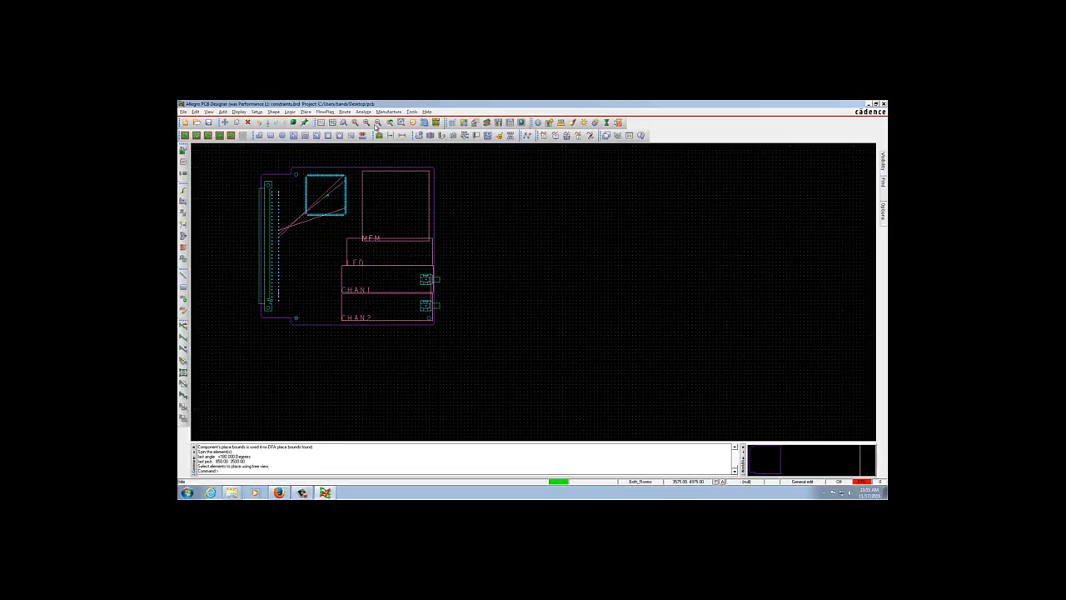
# Highlight the placed component U5 on the board with the Highlight command
pyautogui.click(241, 112)
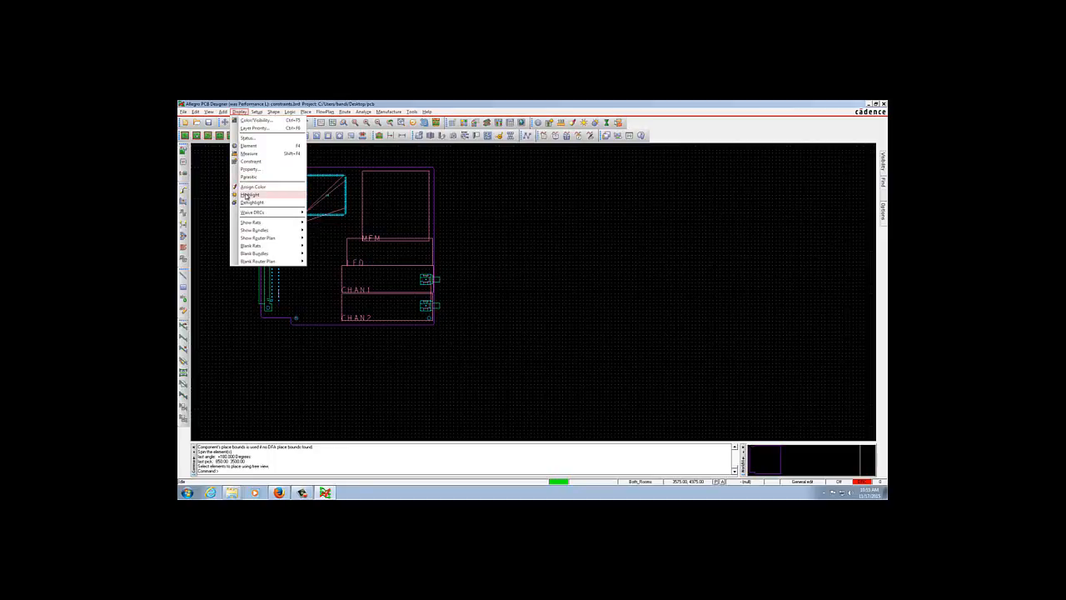
pyautogui.click(249, 194)
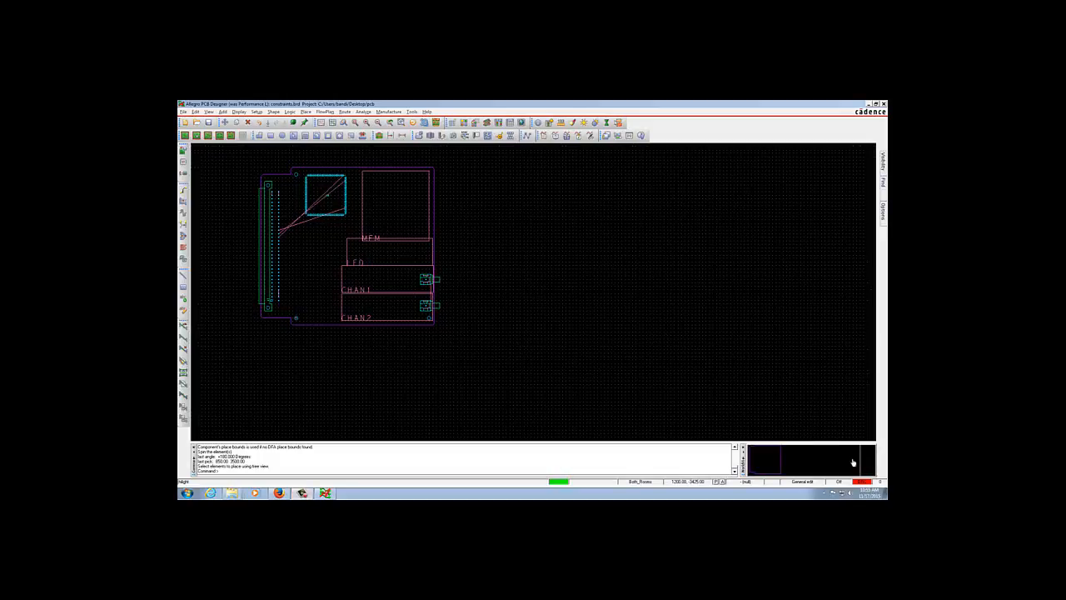
pyautogui.click(308, 214)
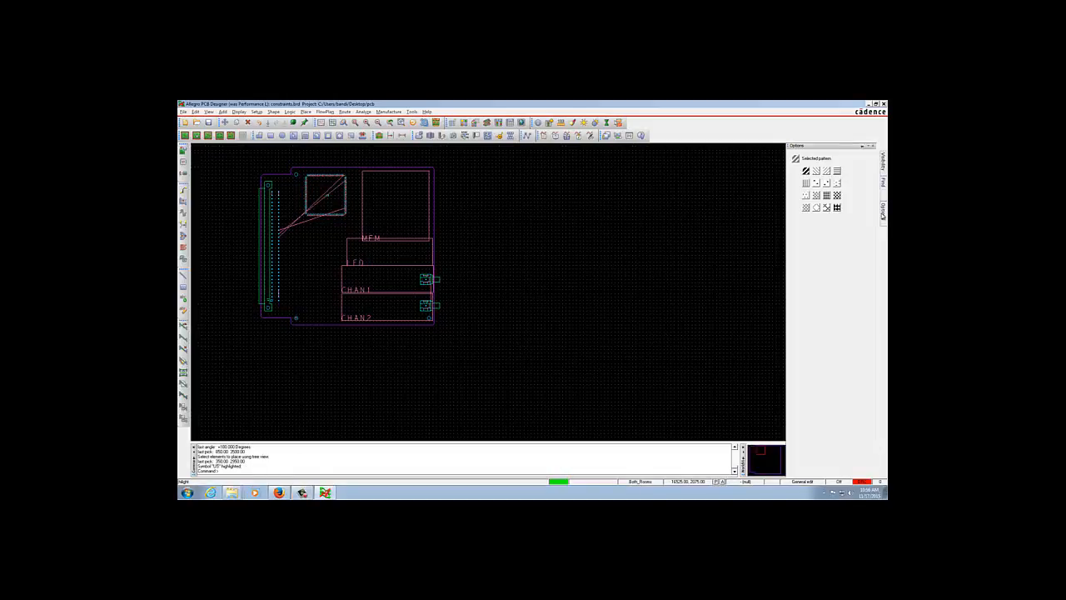
# Try to find gnd by name as a symbol or pin for highlighting
pyautogui.moveTo(884, 191)
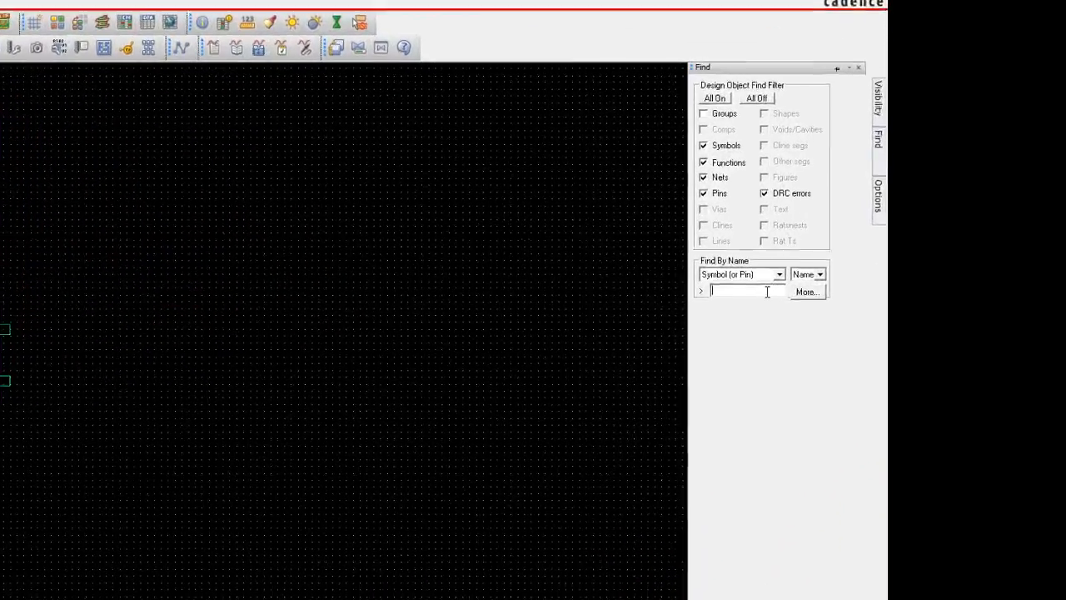
pyautogui.write('gn')
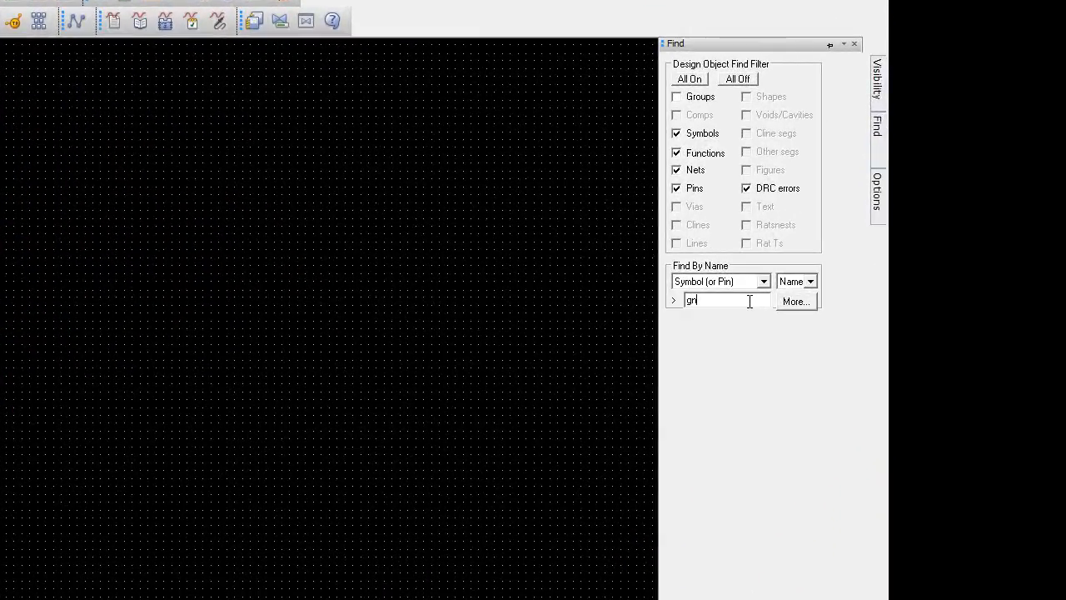
pyautogui.write('d')
pyautogui.press('Return')
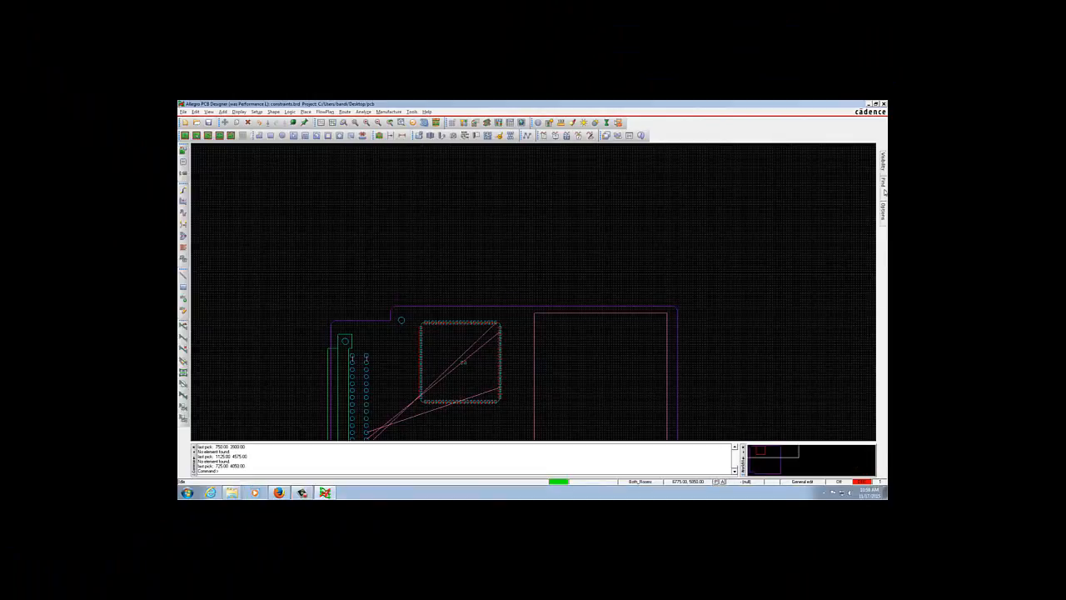
pyautogui.moveTo(884, 192)
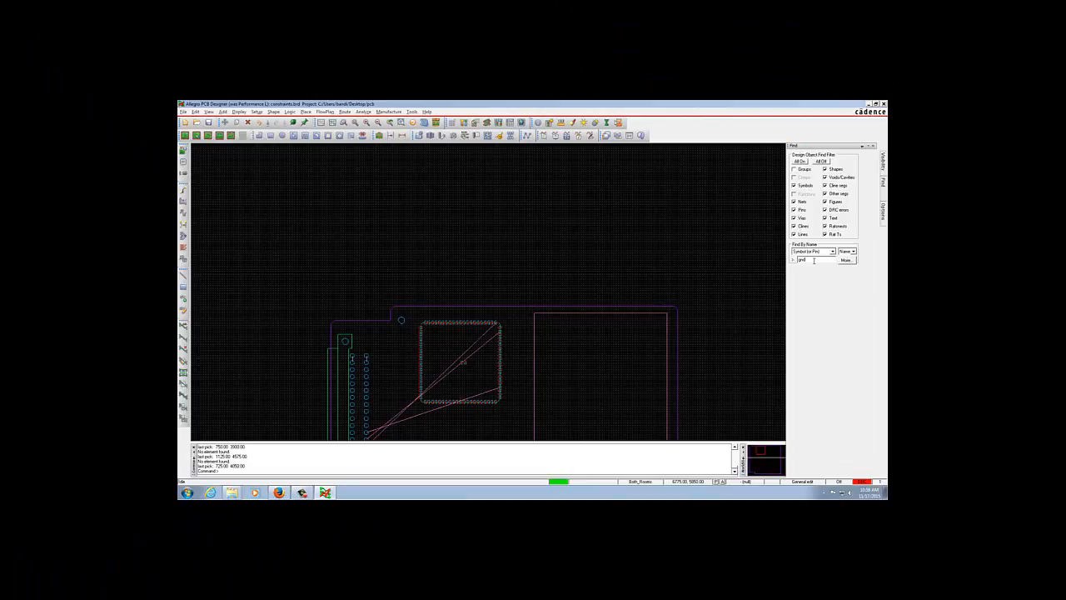
pyautogui.press('Return')
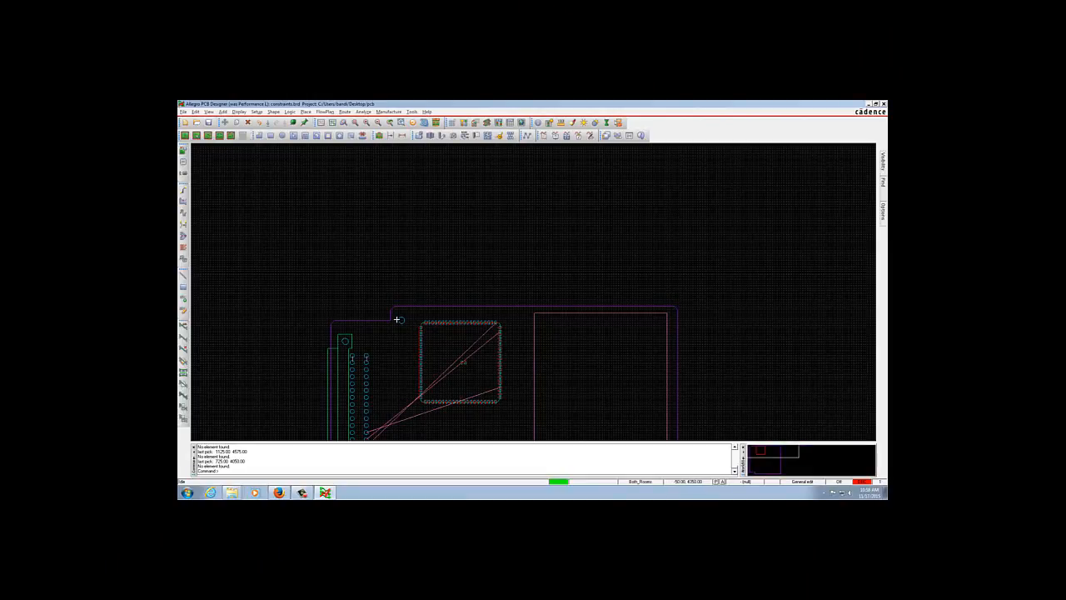
# Try to find vcc by name on the board
pyautogui.scroll(-1, 431, 380)
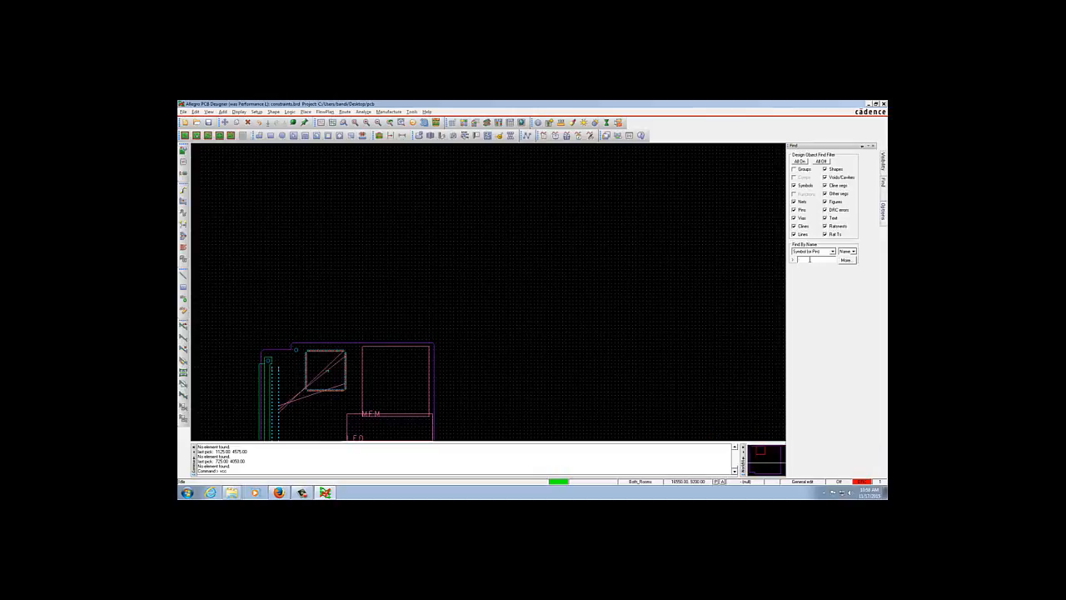
pyautogui.press('Return')
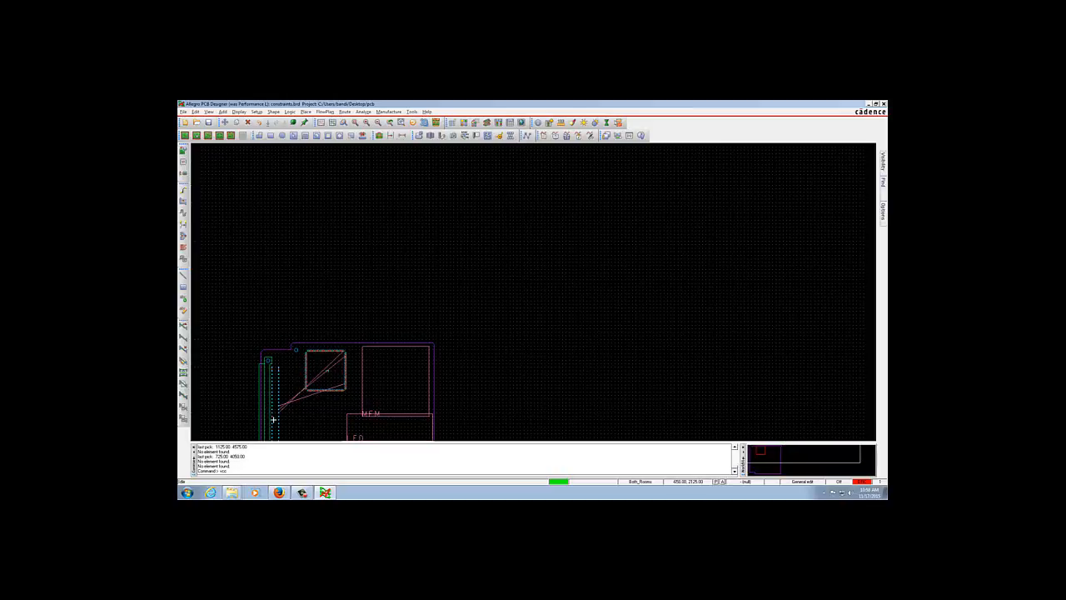
pyautogui.scroll(-1, 279, 417)
pyautogui.scroll(1, 240, 398)
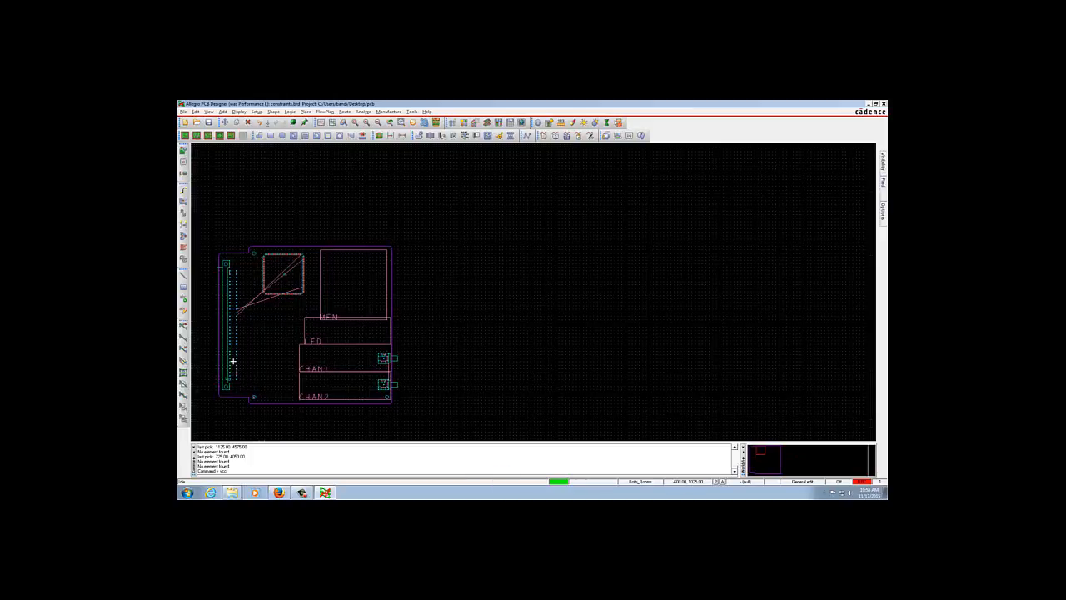
pyautogui.scroll(1, 255, 282)
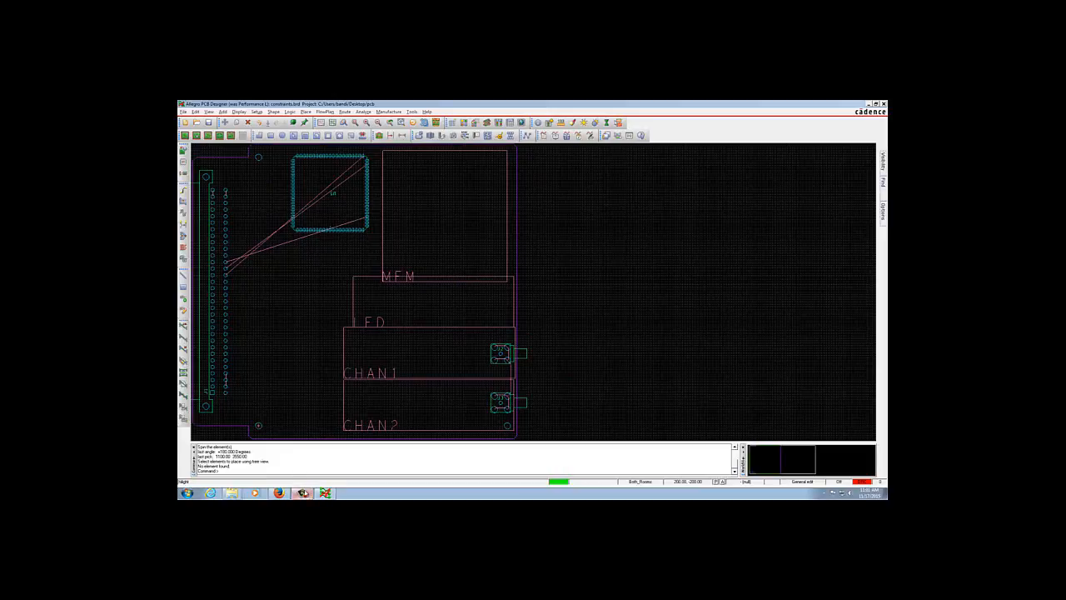
# Set the default symbol placement angle to 180 in the design parameters
pyautogui.click(258, 111)
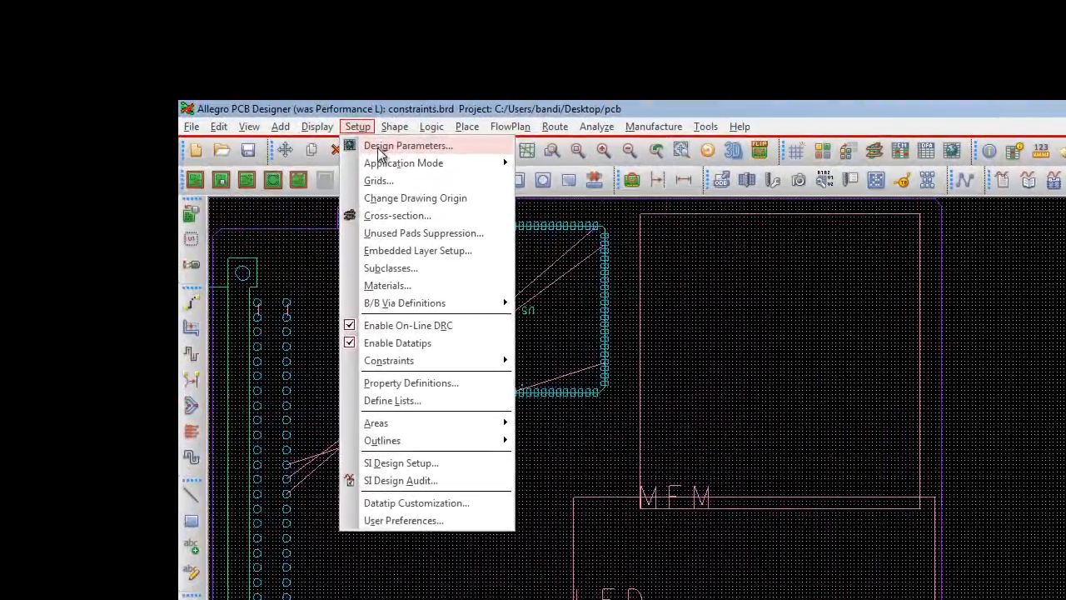
pyautogui.click(266, 121)
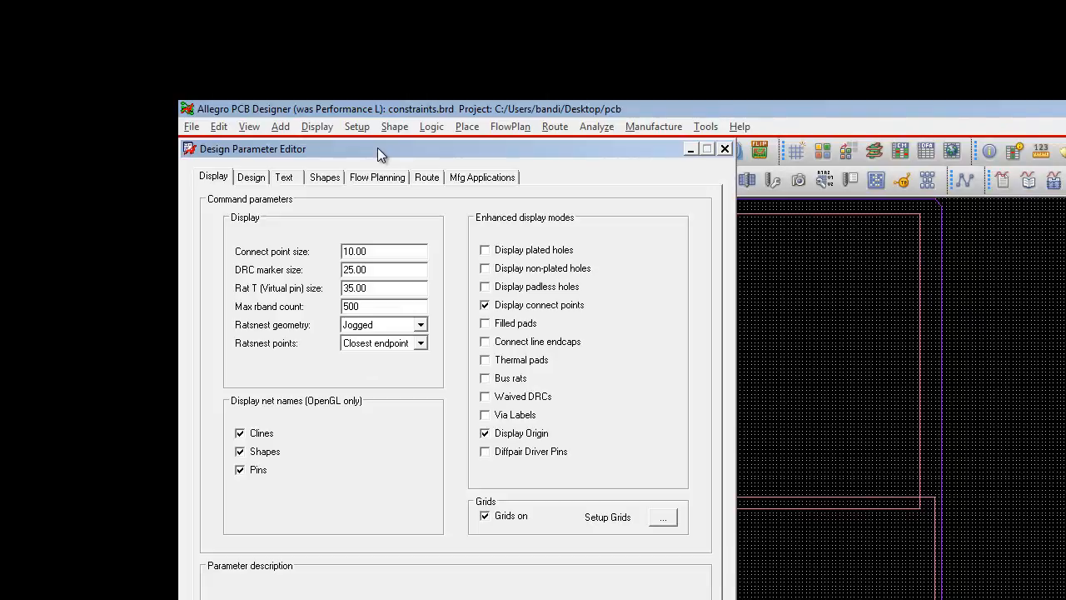
pyautogui.click(252, 177)
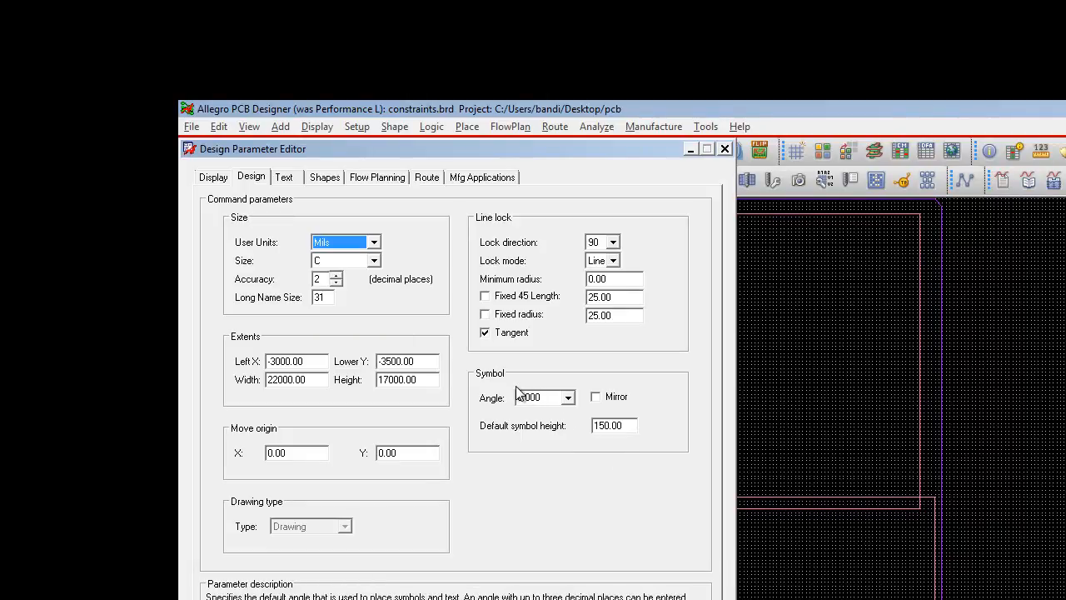
pyautogui.moveTo(541, 398); pyautogui.dragTo(472, 398)
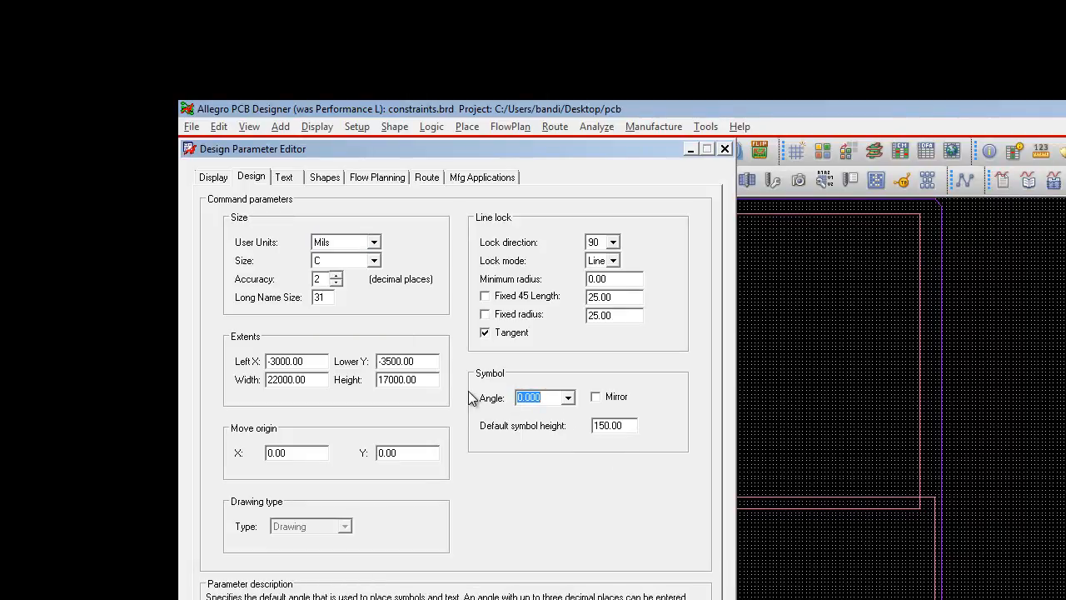
pyautogui.press('BackSpace')
pyautogui.write('180')
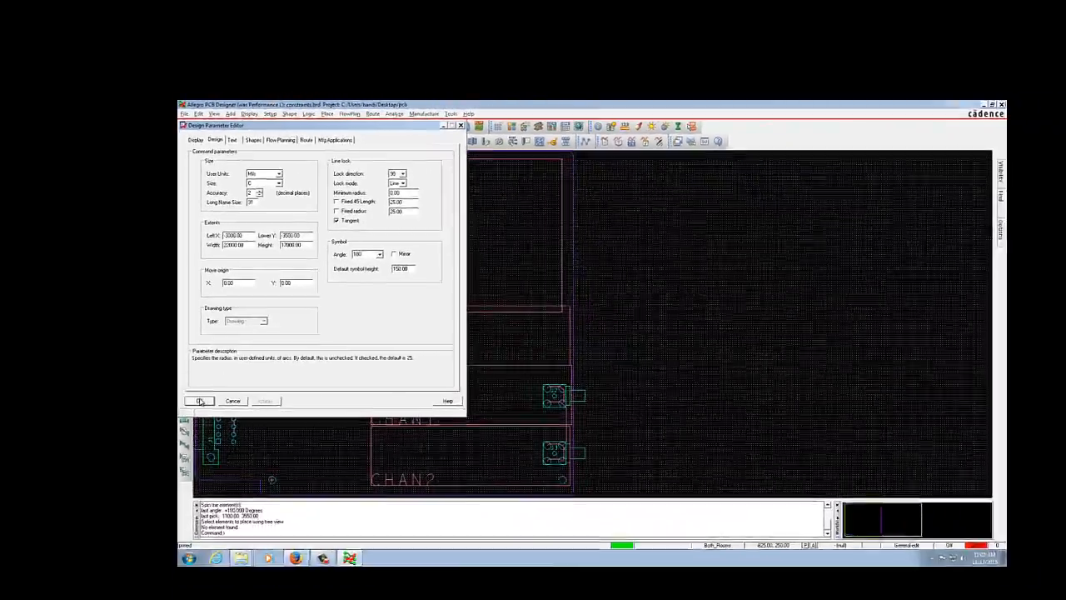
pyautogui.click(200, 401)
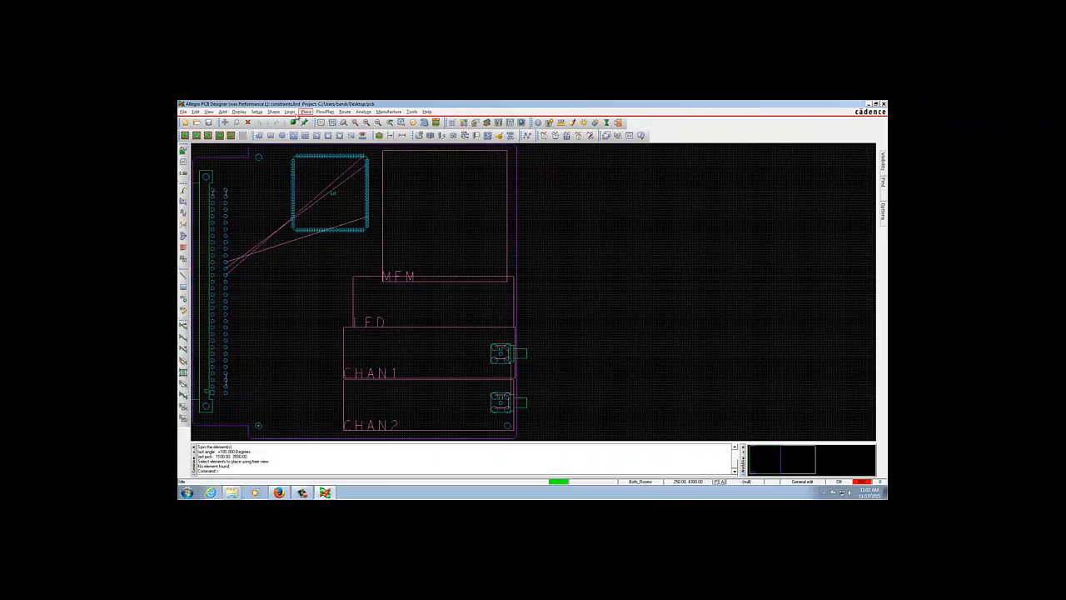
pyautogui.click(306, 113)
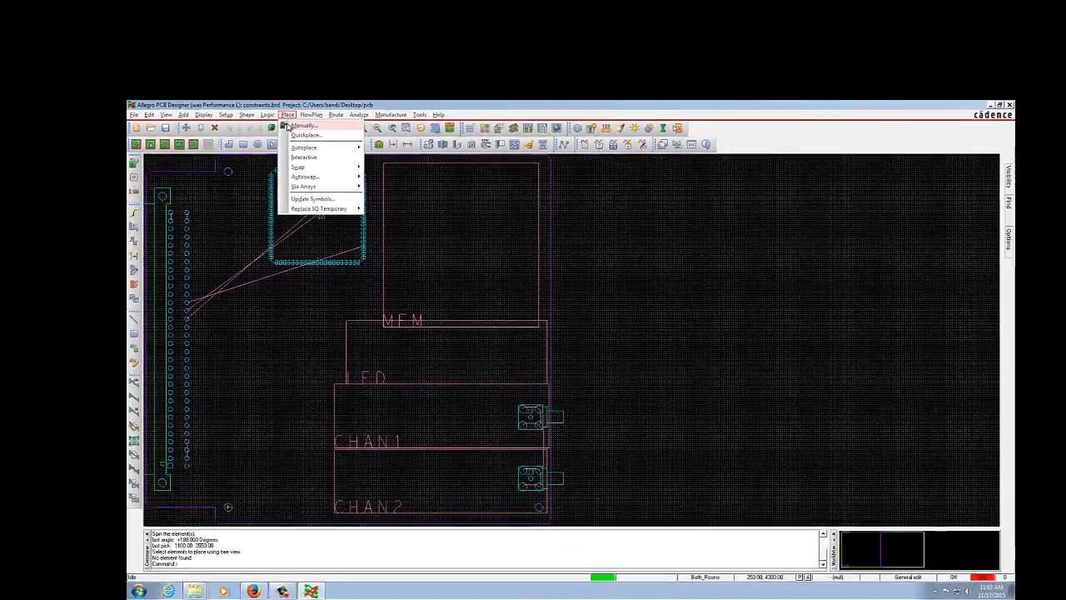
pyautogui.click(316, 121)
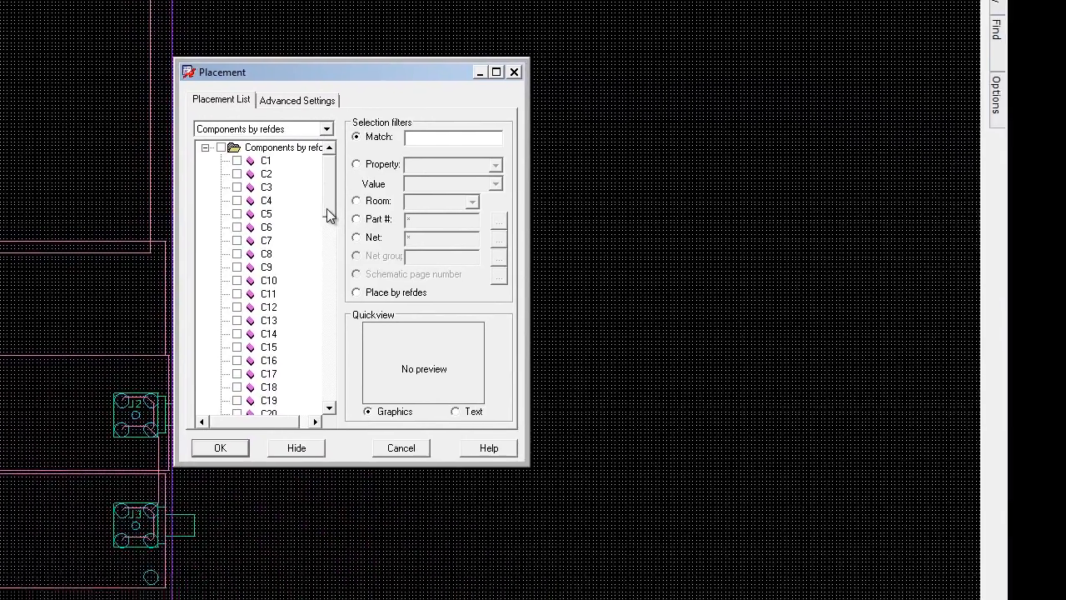
pyautogui.moveTo(326, 215); pyautogui.dragTo(335, 381)
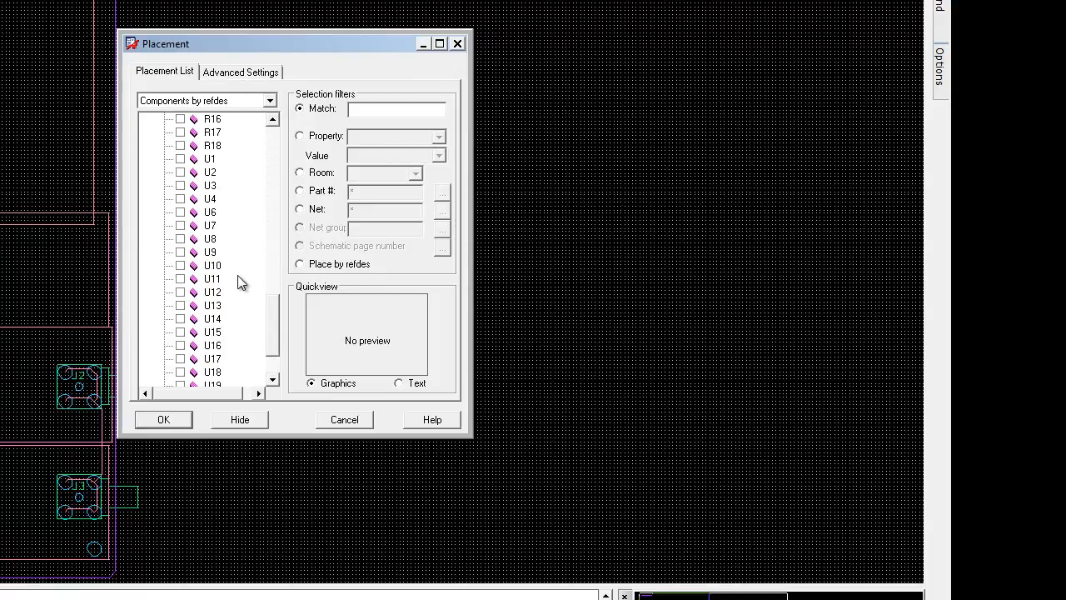
pyautogui.click(176, 161)
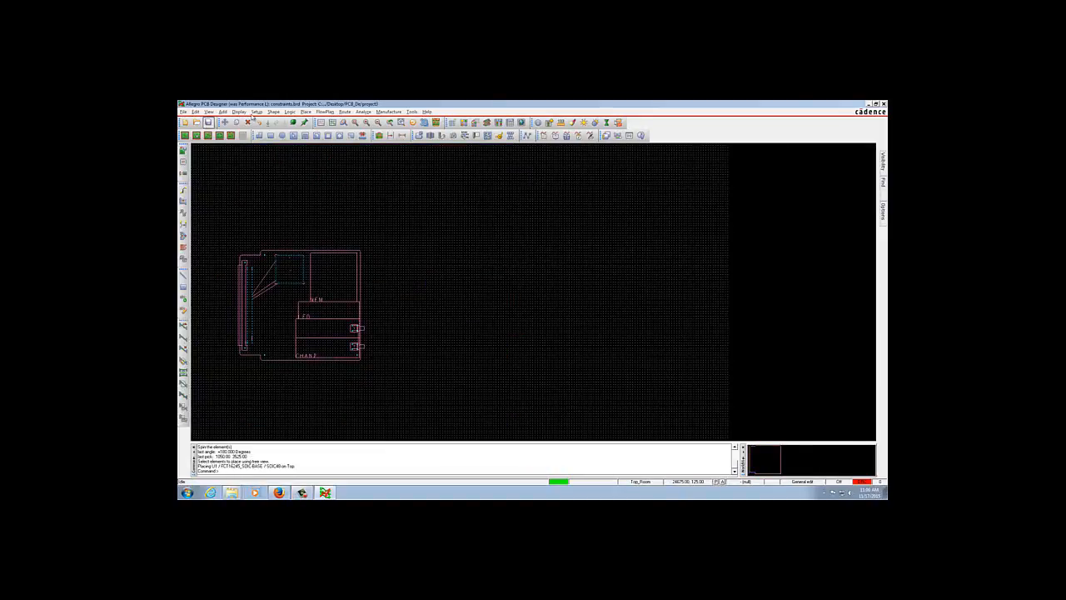
# Start manual placement, choose component U1 by refdes, and place it at (-325, 850) beside the lower part of the edge connector
pyautogui.click(305, 111)
pyautogui.click(314, 118)
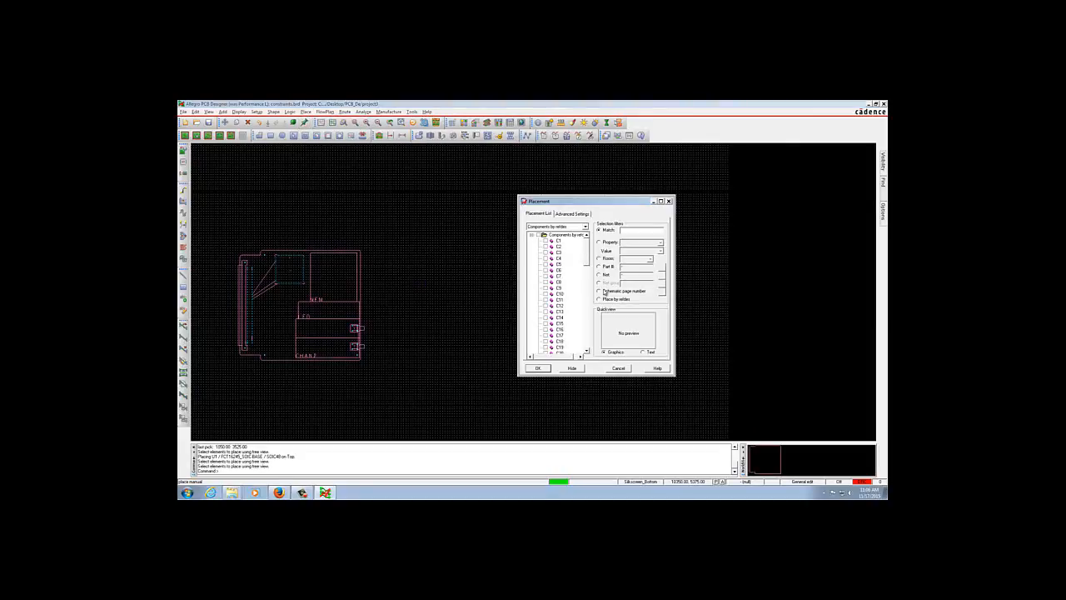
pyautogui.moveTo(588, 260); pyautogui.dragTo(590, 326)
pyautogui.click(546, 290)
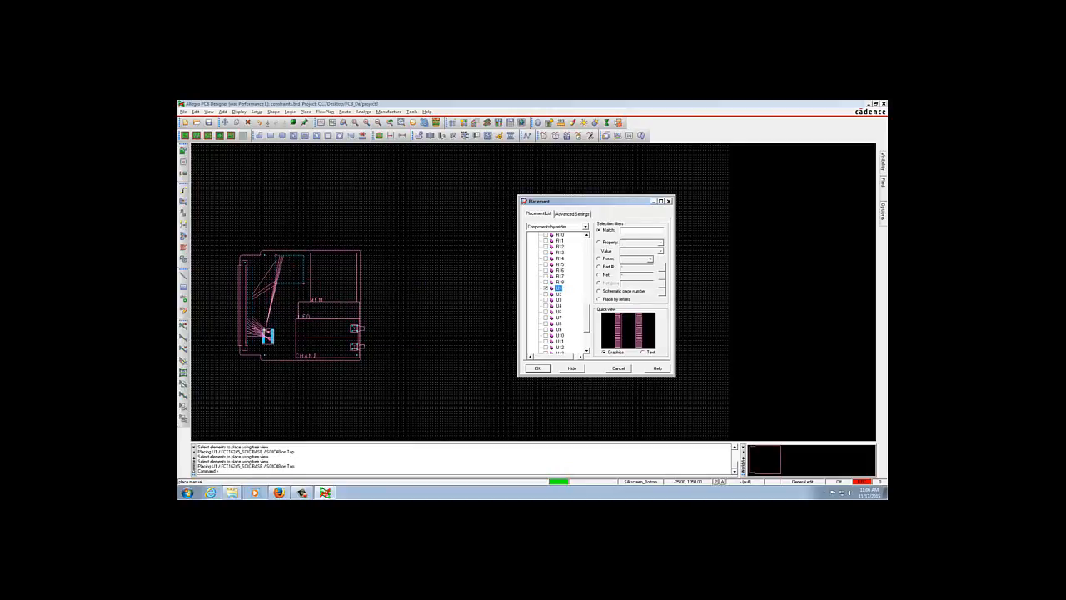
pyautogui.click(255, 326)
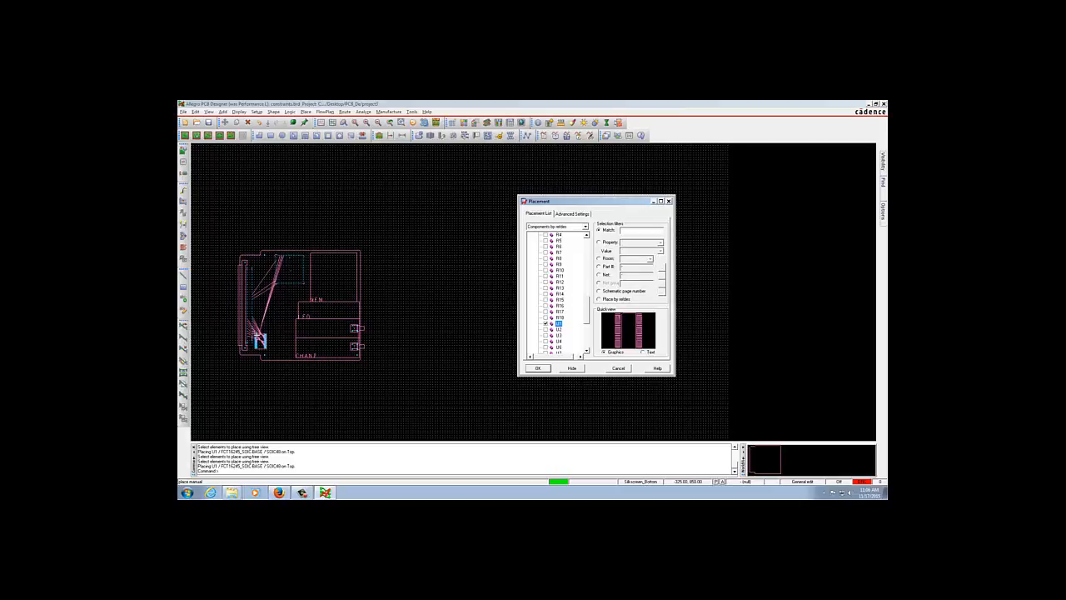
pyautogui.click(260, 340)
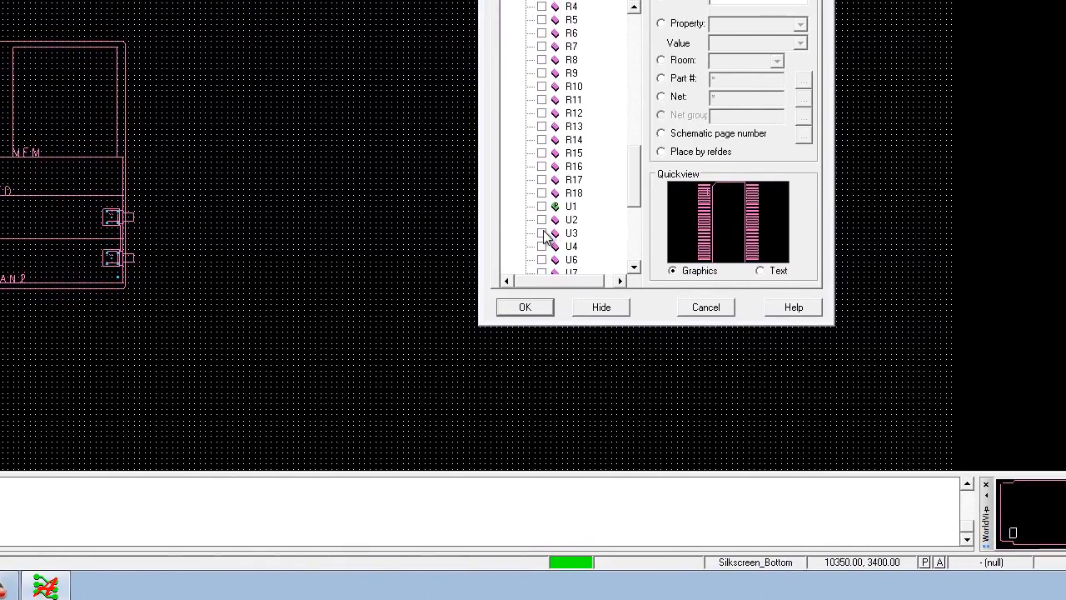
# Place U3 at (-325, 1950) and U4 at (-325, 2825), lined up above U1 along the edge connector
pyautogui.click(542, 234)
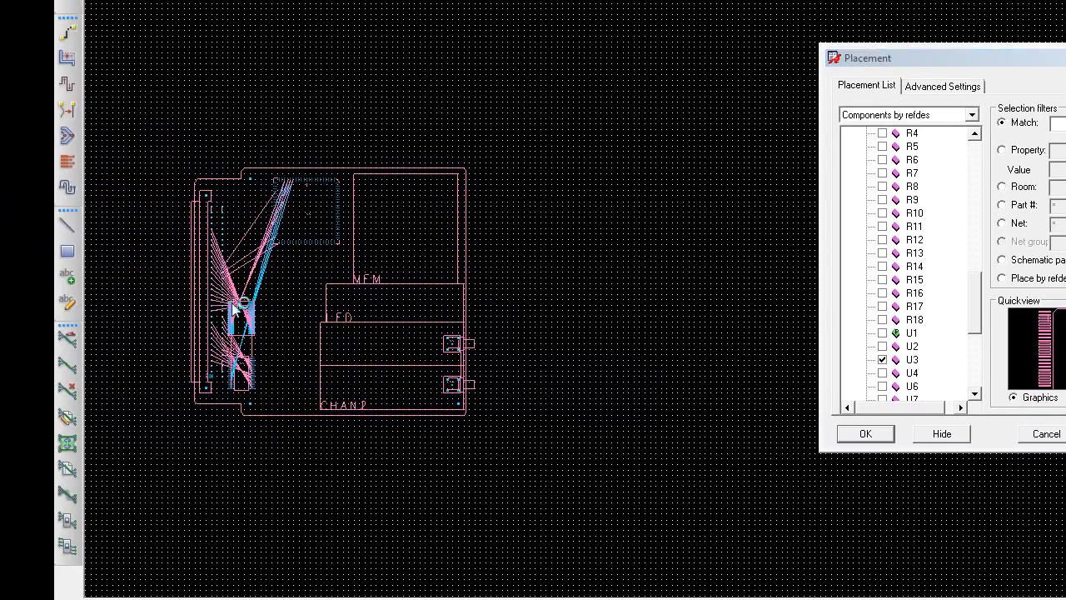
pyautogui.click(235, 306)
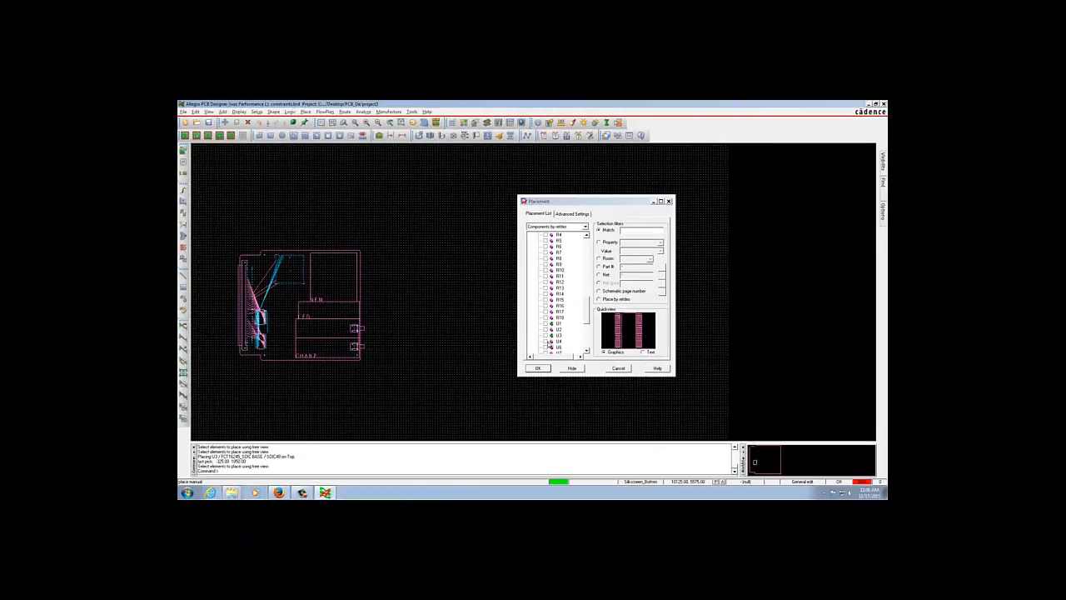
pyautogui.click(545, 341)
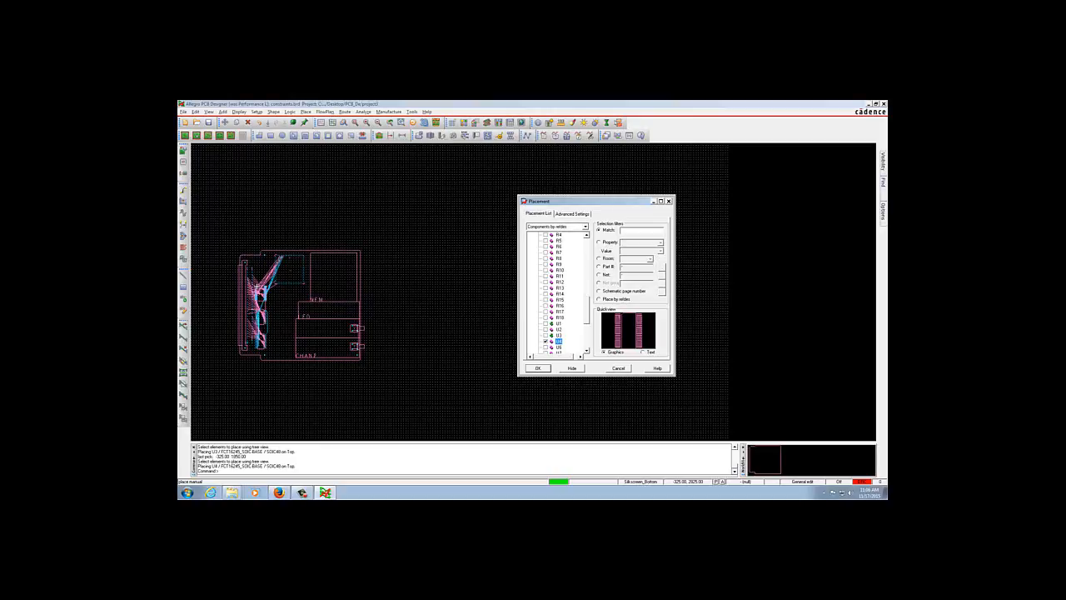
pyautogui.click(258, 296)
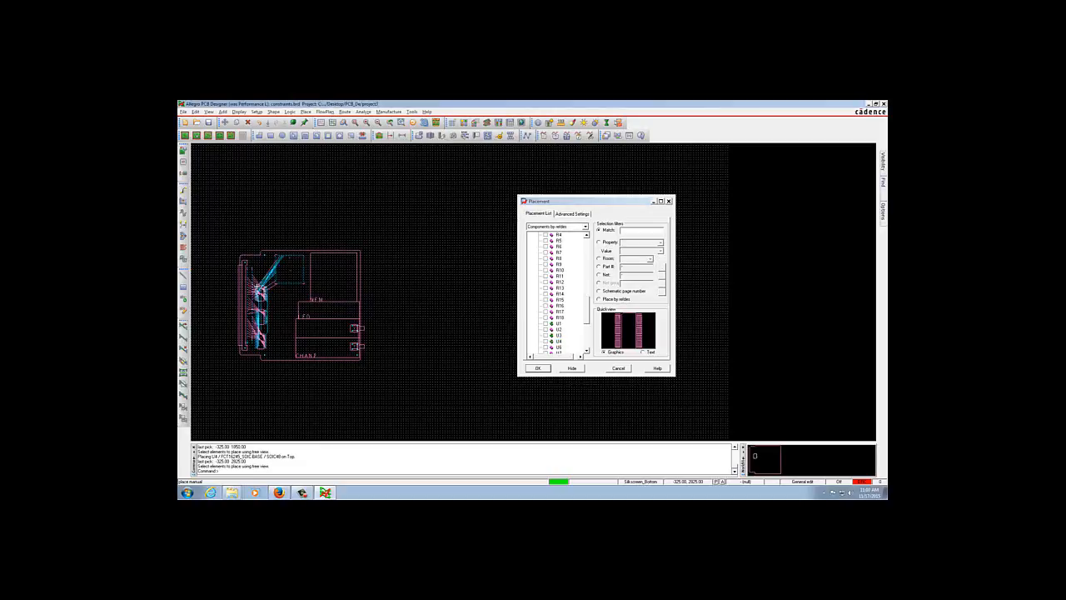
# Finish the current placement and restart manual placement with its dialog hidden, so the placed chips can be picked on the board
pyautogui.rightClick(395, 202)
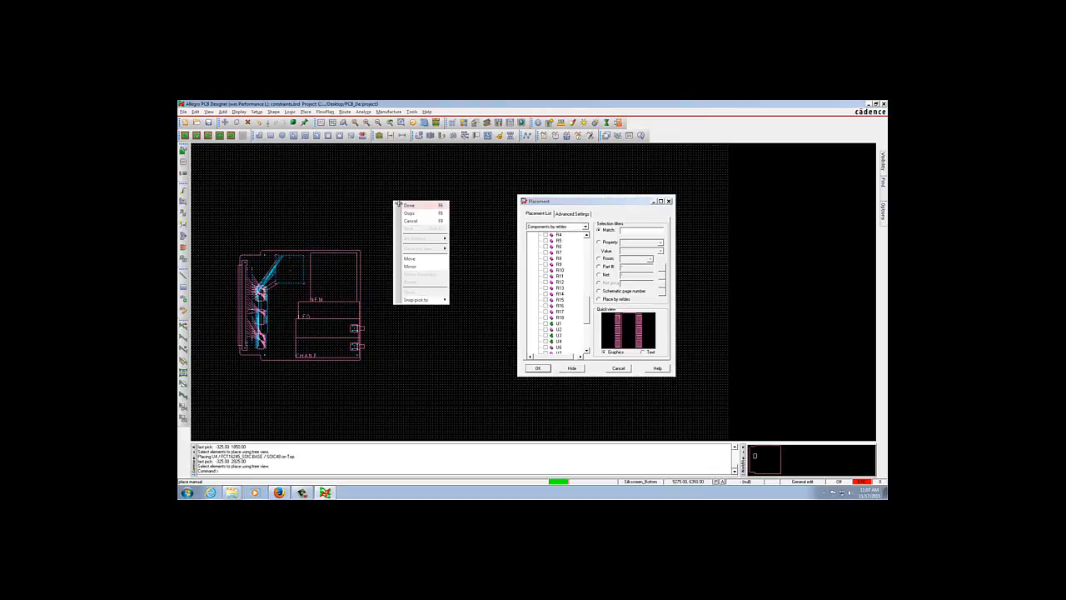
pyautogui.click(401, 204)
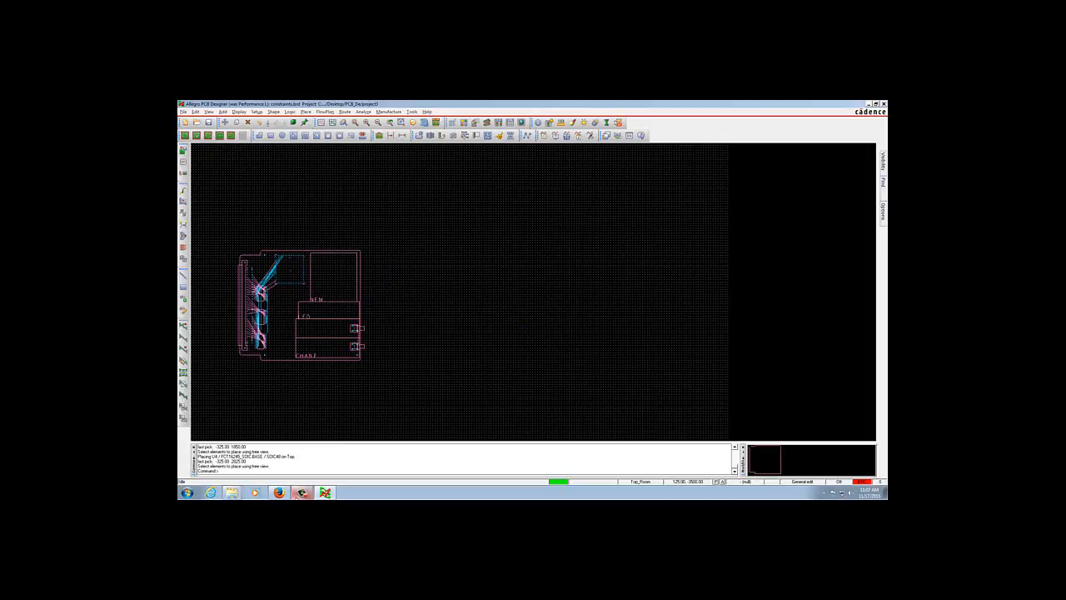
pyautogui.click(210, 112)
pyautogui.click(223, 127)
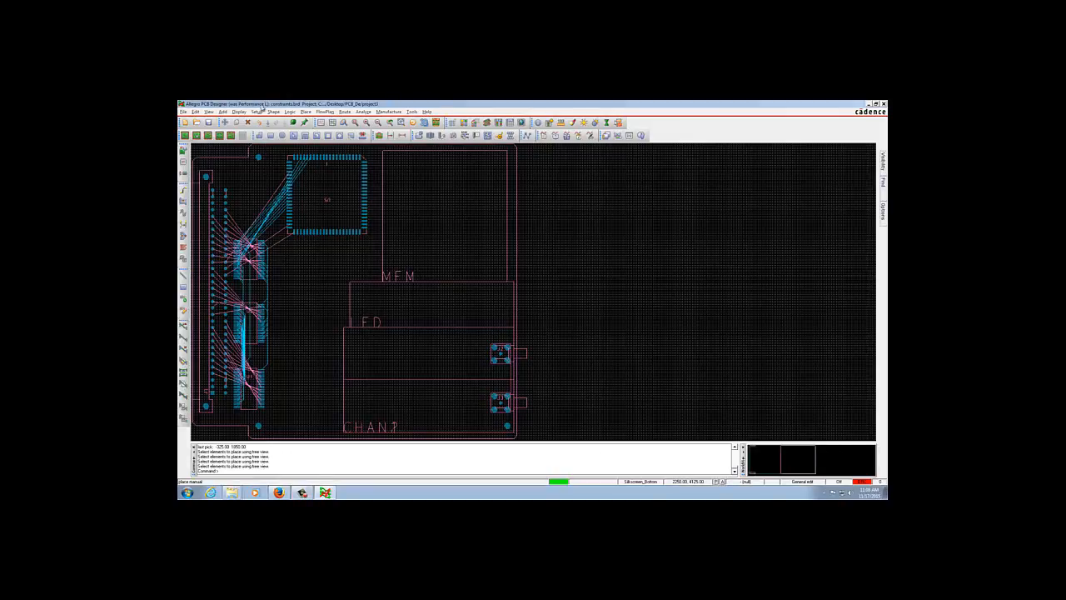
pyautogui.click(305, 111)
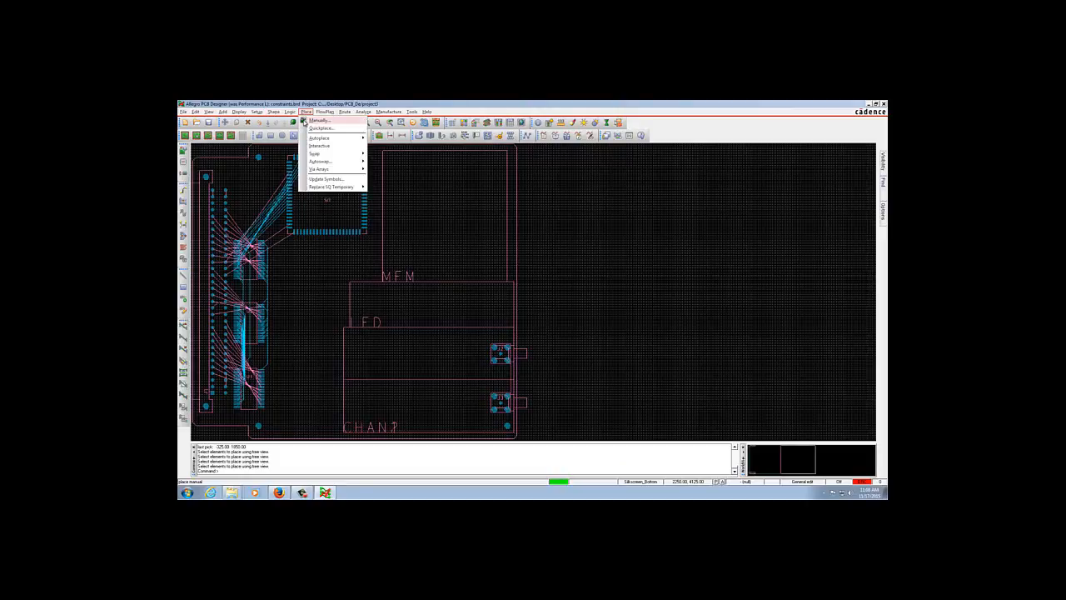
pyautogui.click(310, 121)
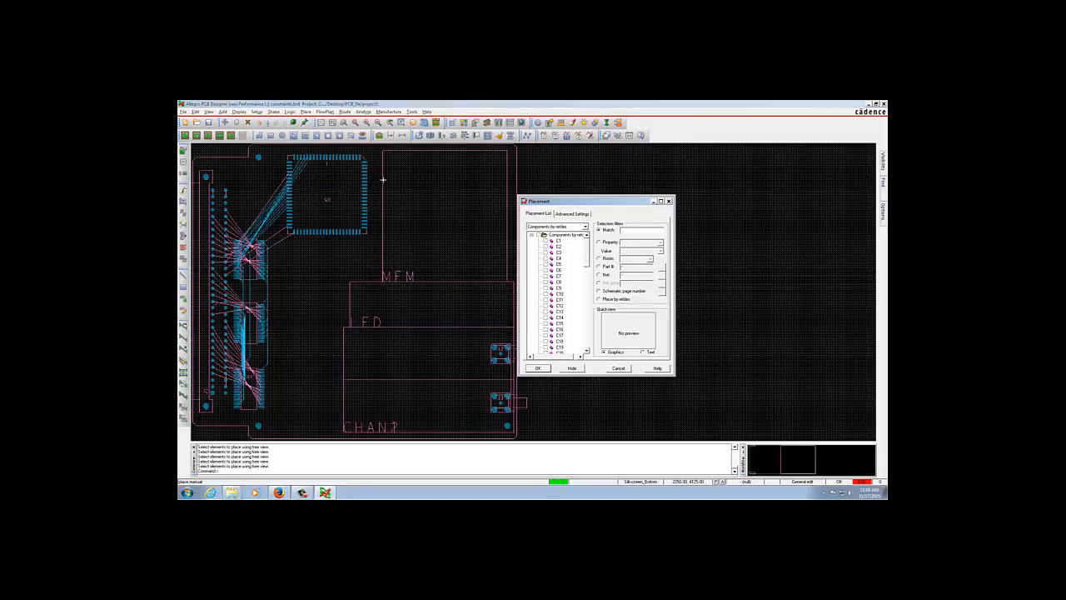
pyautogui.click(572, 368)
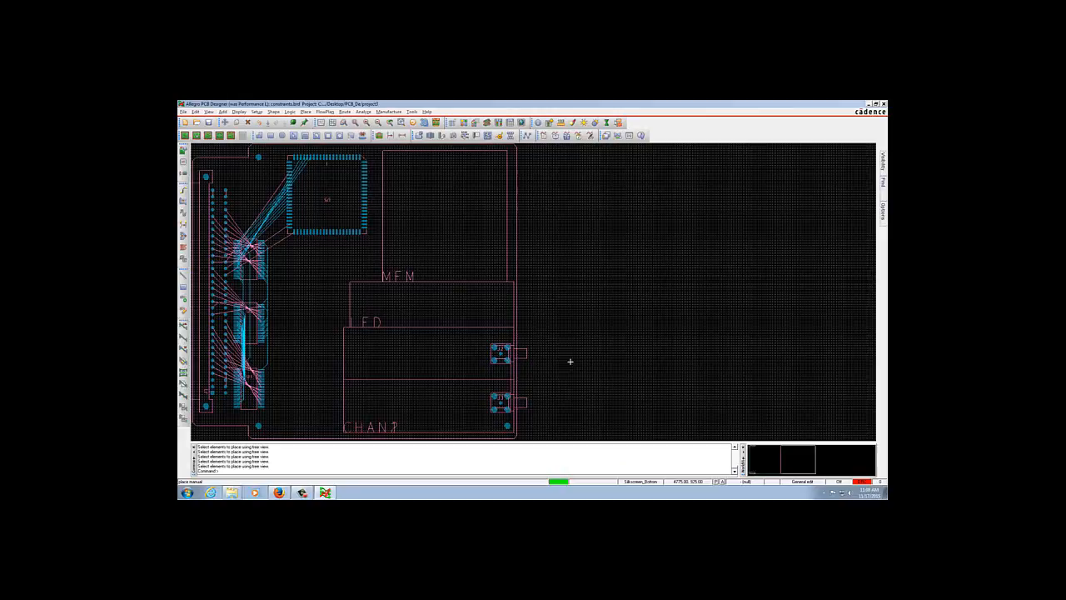
# Move U3 down to (-325, 1825) and U4 to (-300, 2600) beside the edge connector
pyautogui.click(259, 315)
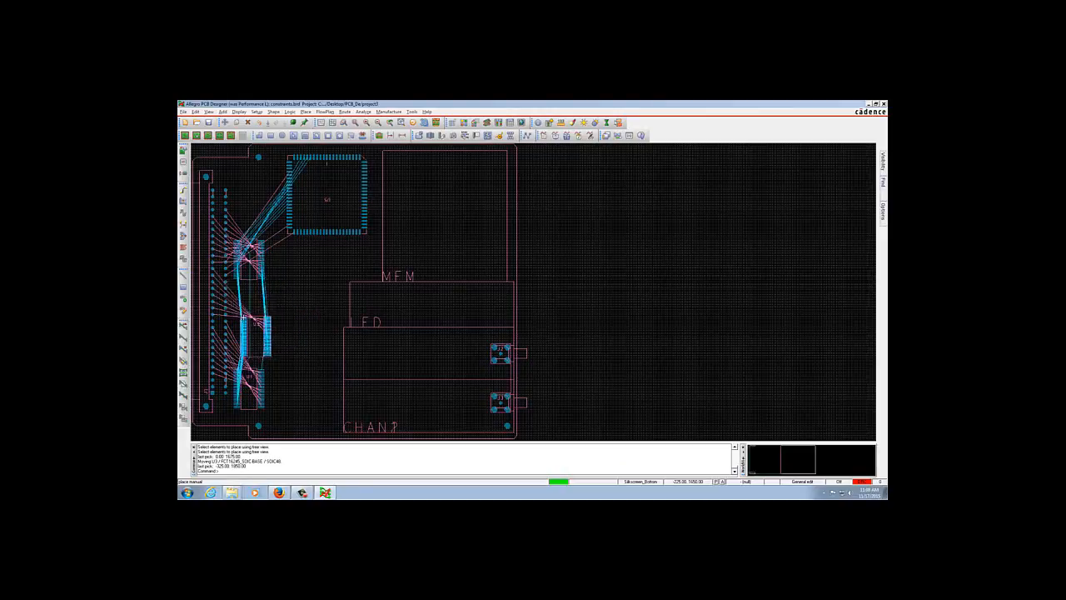
pyautogui.click(237, 306)
pyautogui.click(237, 306)
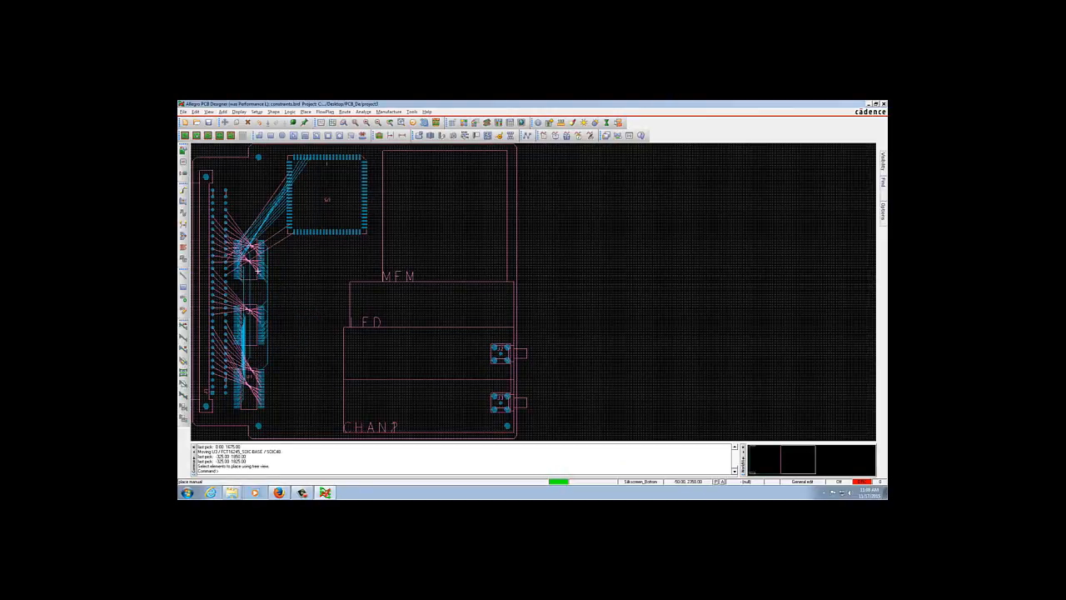
pyautogui.click(261, 271)
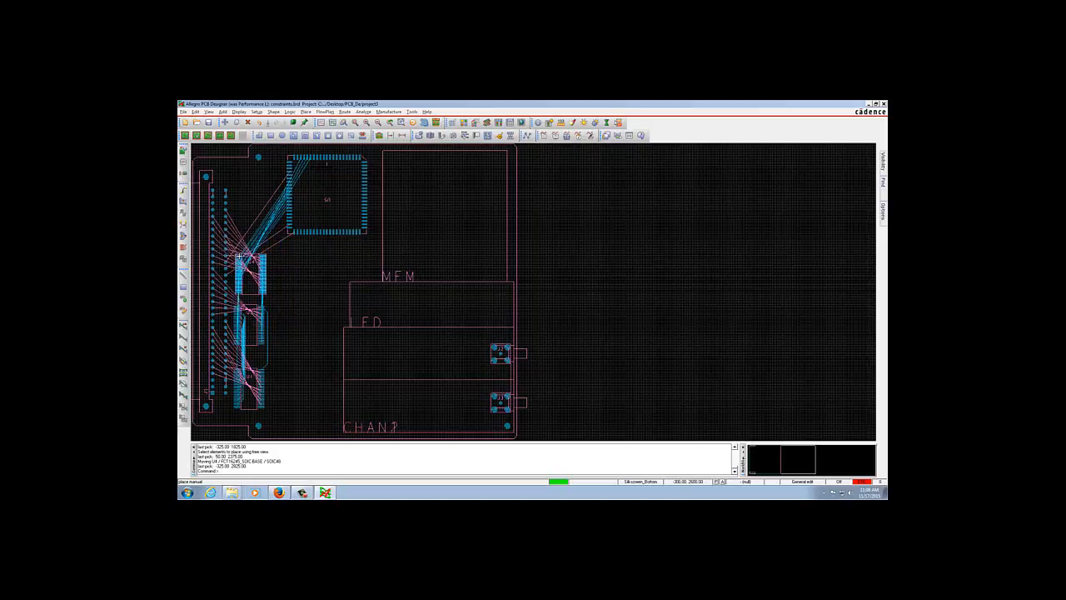
pyautogui.click(239, 255)
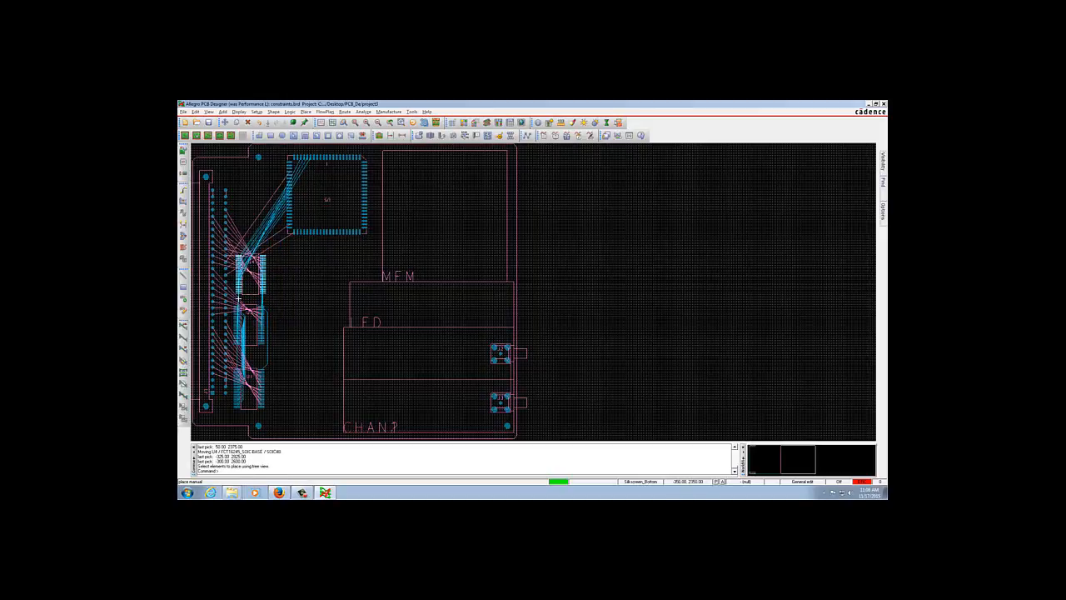
# Move U1 to (-350, 775), U3 to (-350, 1600) and U4 to (-350, 2400) along the edge connector, and finish placement
pyautogui.click(259, 381)
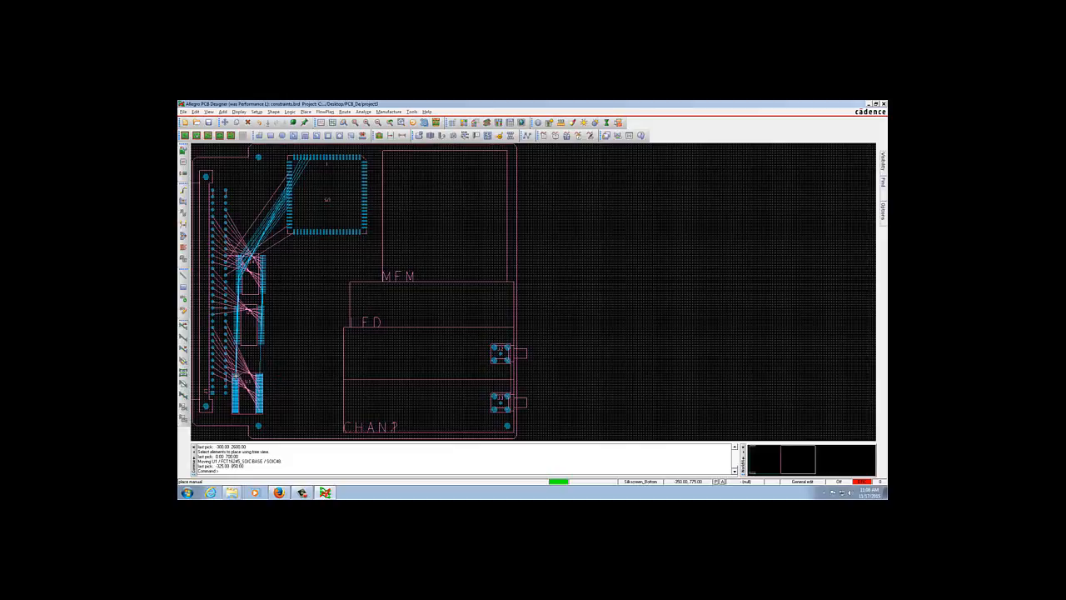
pyautogui.click(236, 376)
pyautogui.click(235, 344)
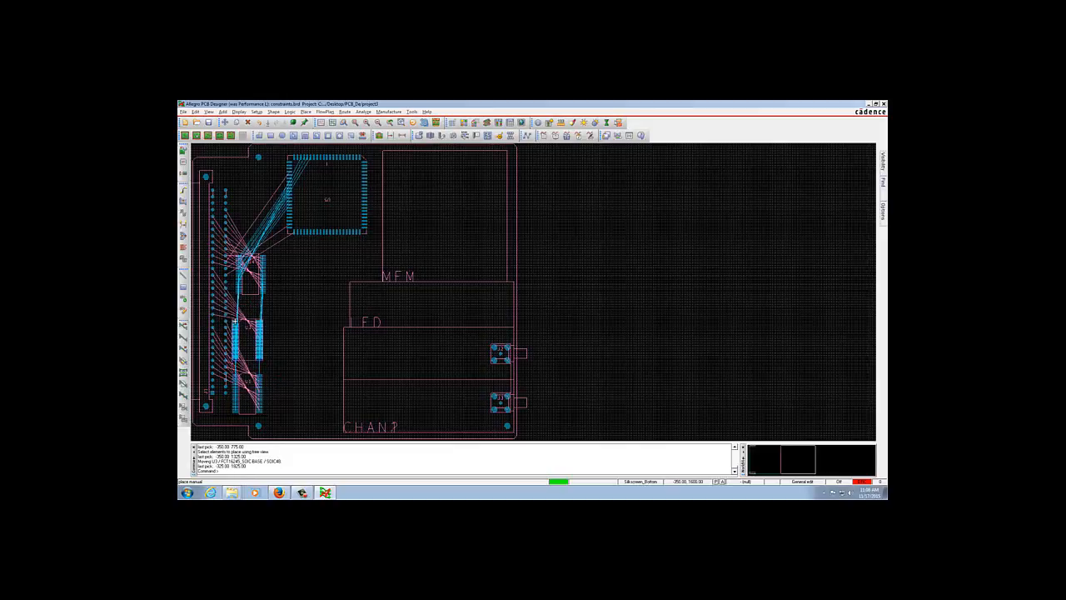
pyautogui.click(235, 321)
pyautogui.click(238, 279)
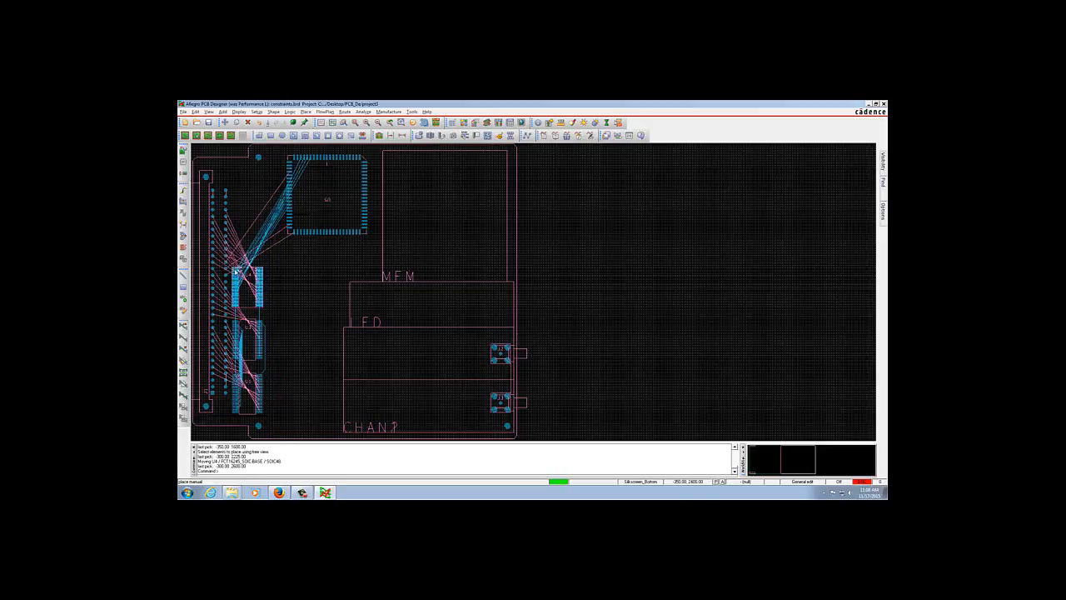
pyautogui.click(236, 271)
pyautogui.rightClick(610, 242)
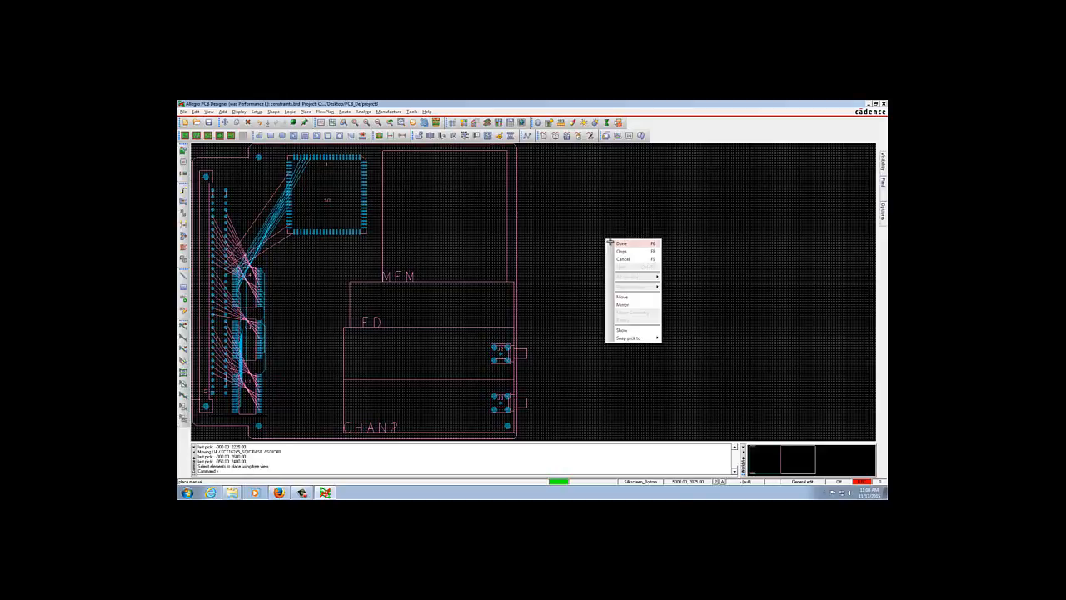
pyautogui.click(620, 243)
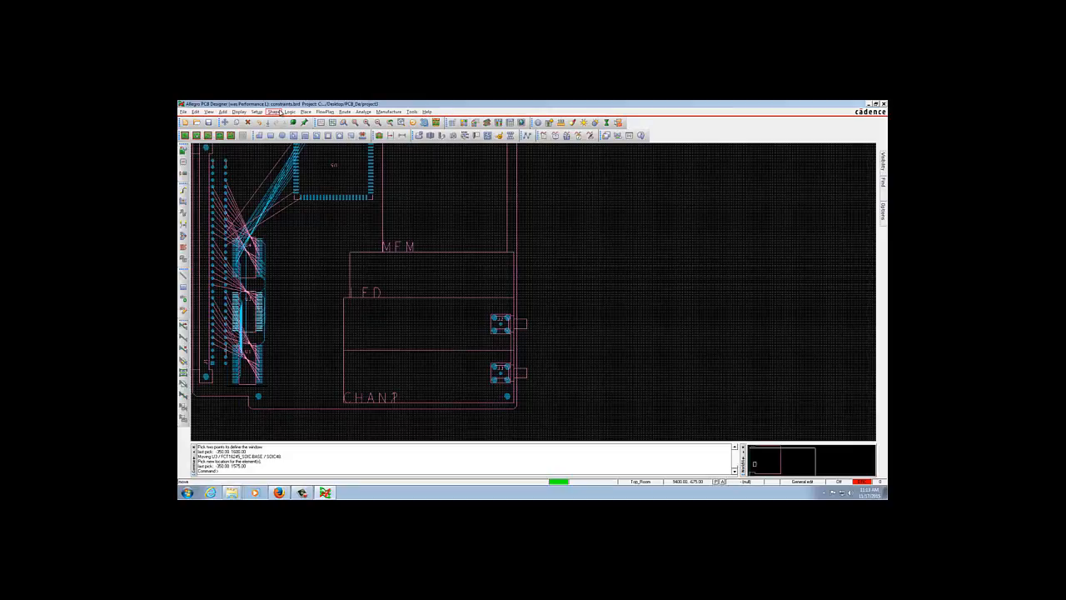
# With the Move command and the find filter limited to symbols, move U4 to (-325, 2325) above U3
pyautogui.click(195, 111)
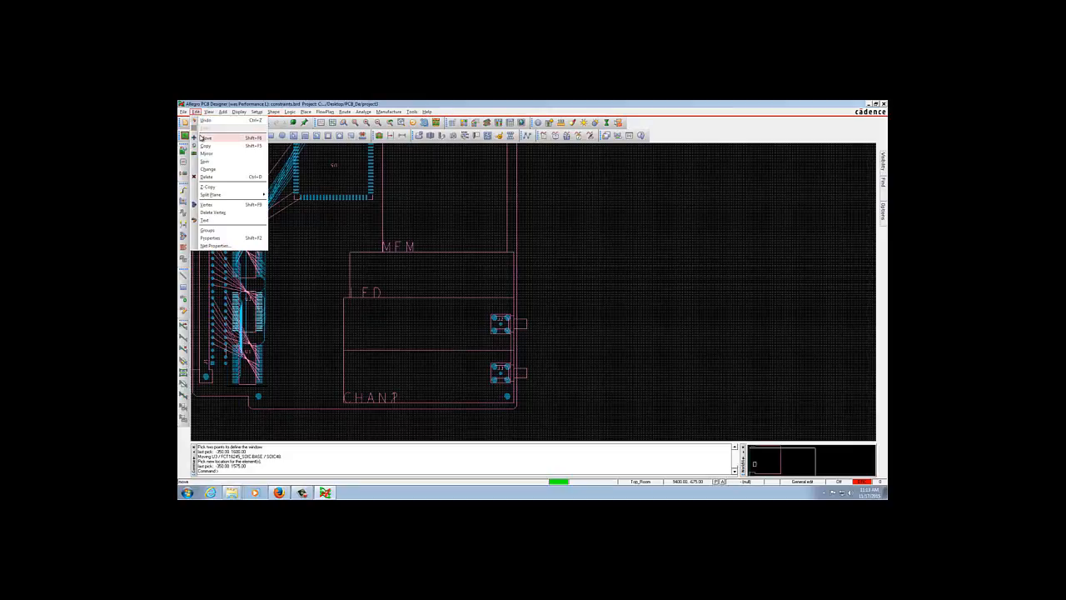
pyautogui.click(203, 138)
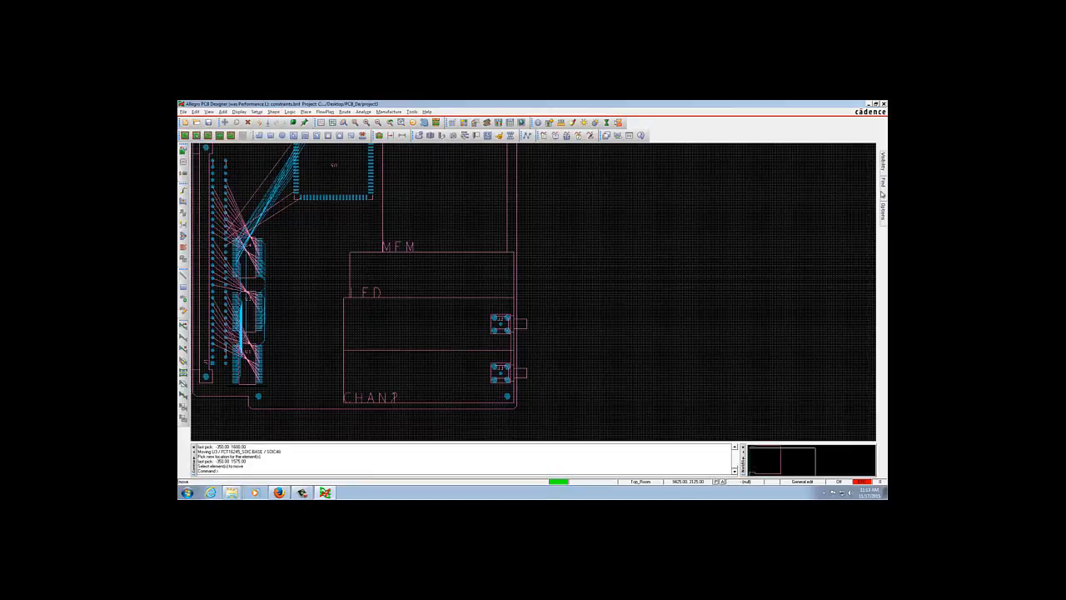
pyautogui.moveTo(879, 194)
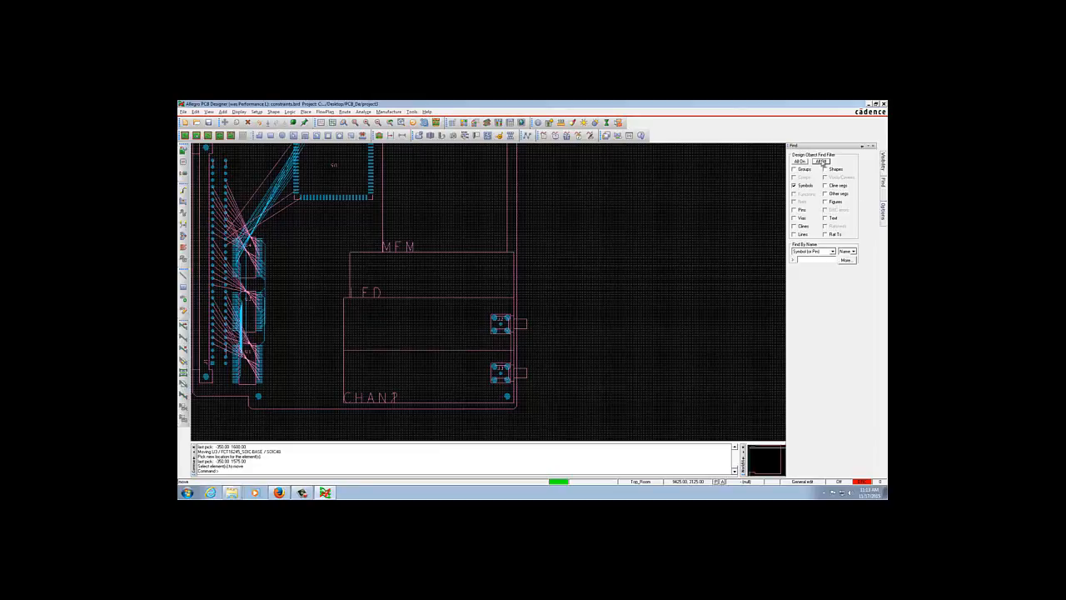
pyautogui.click(821, 162)
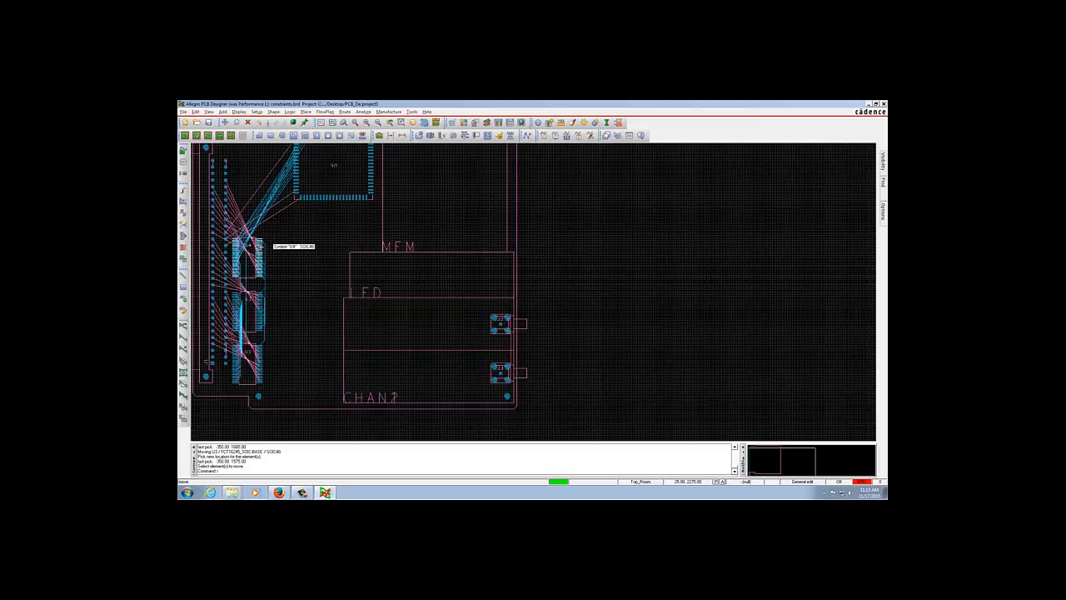
pyautogui.click(257, 244)
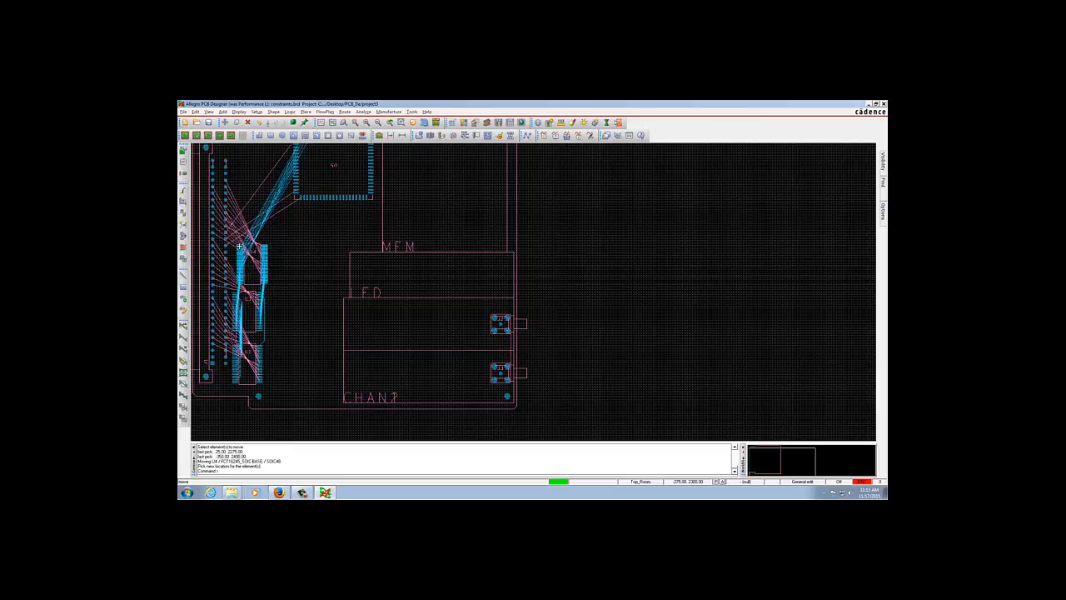
pyautogui.click(238, 243)
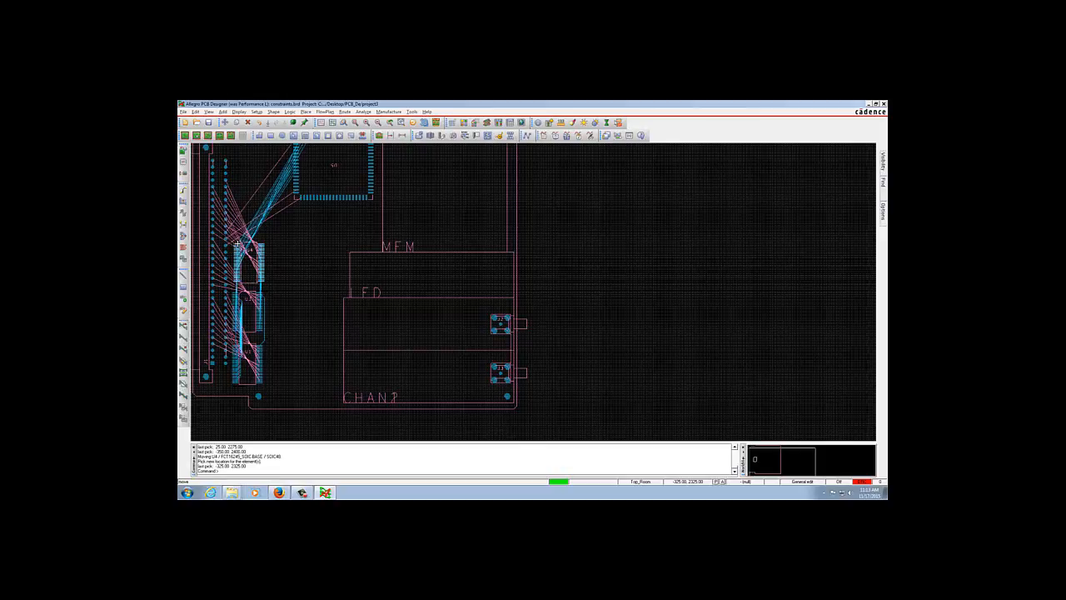
pyautogui.rightClick(237, 243)
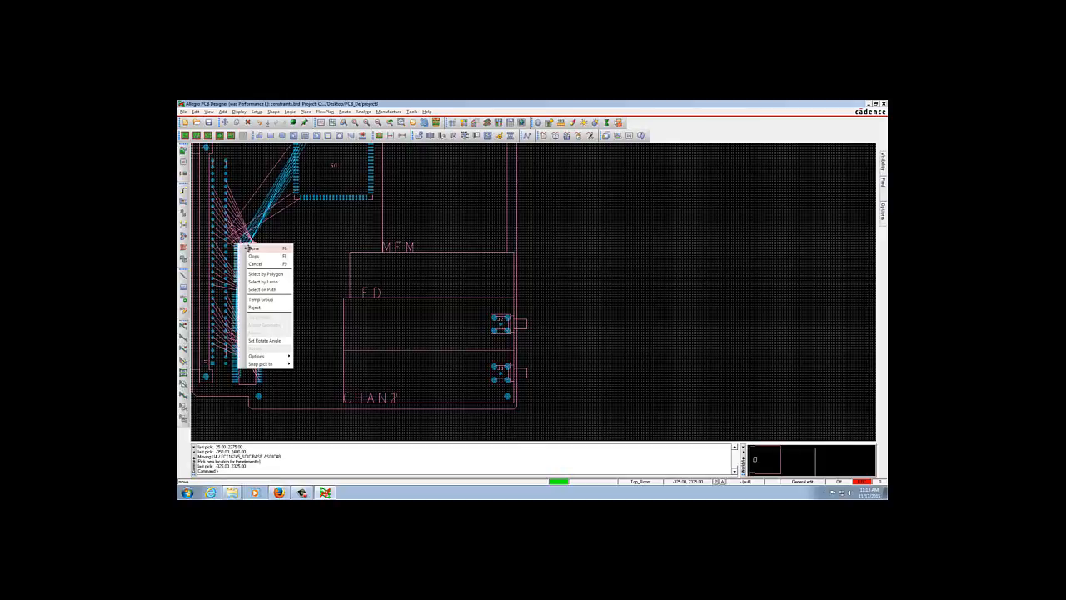
pyautogui.click(251, 247)
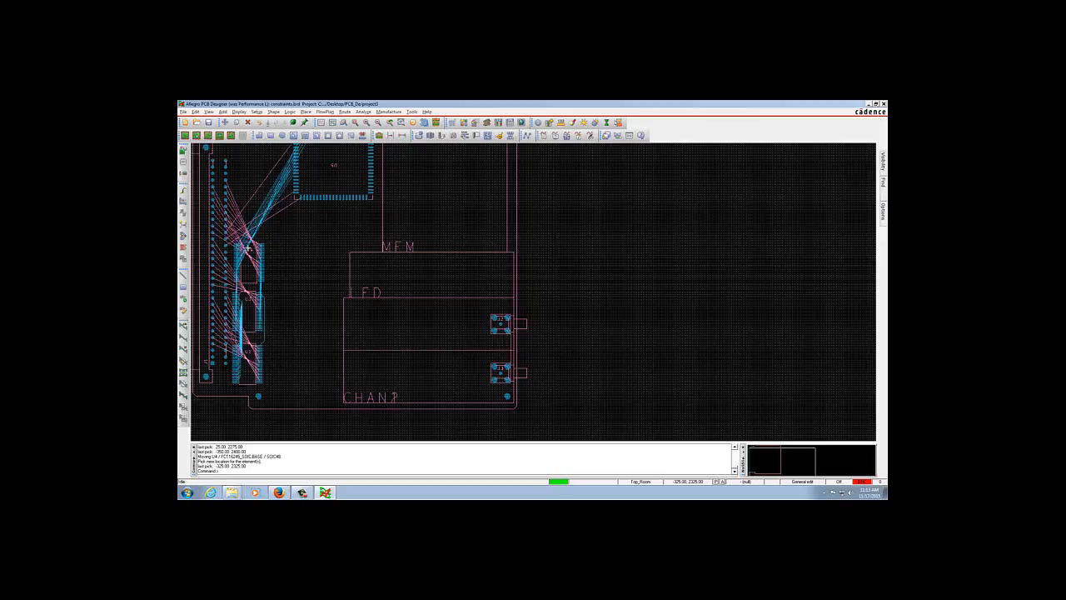
# Save the board as partplaced.brd in the project3 folder
pyautogui.click(184, 113)
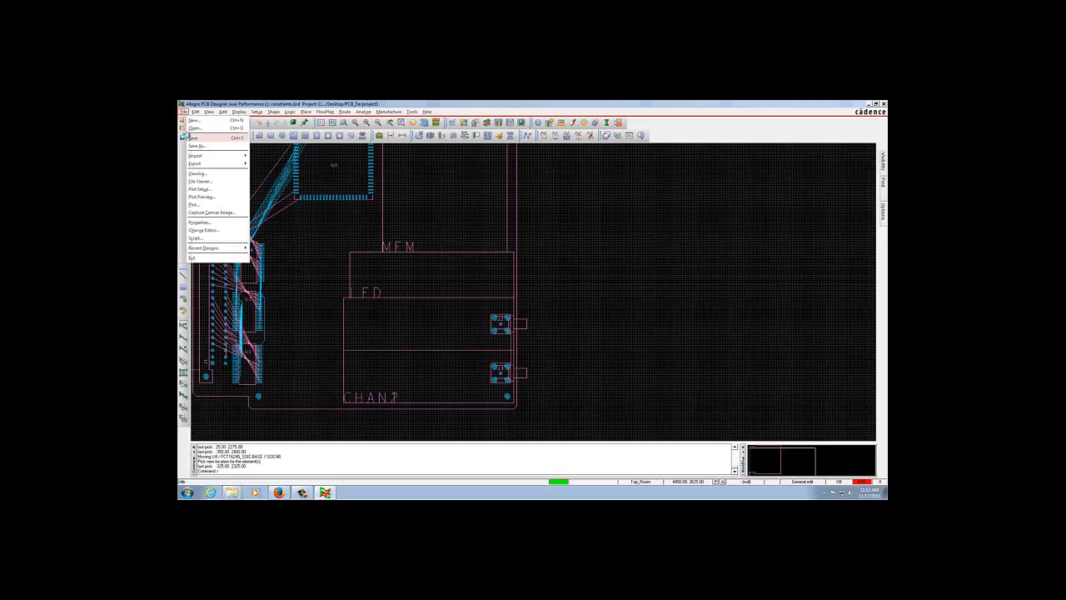
pyautogui.click(192, 138)
pyautogui.click(592, 312)
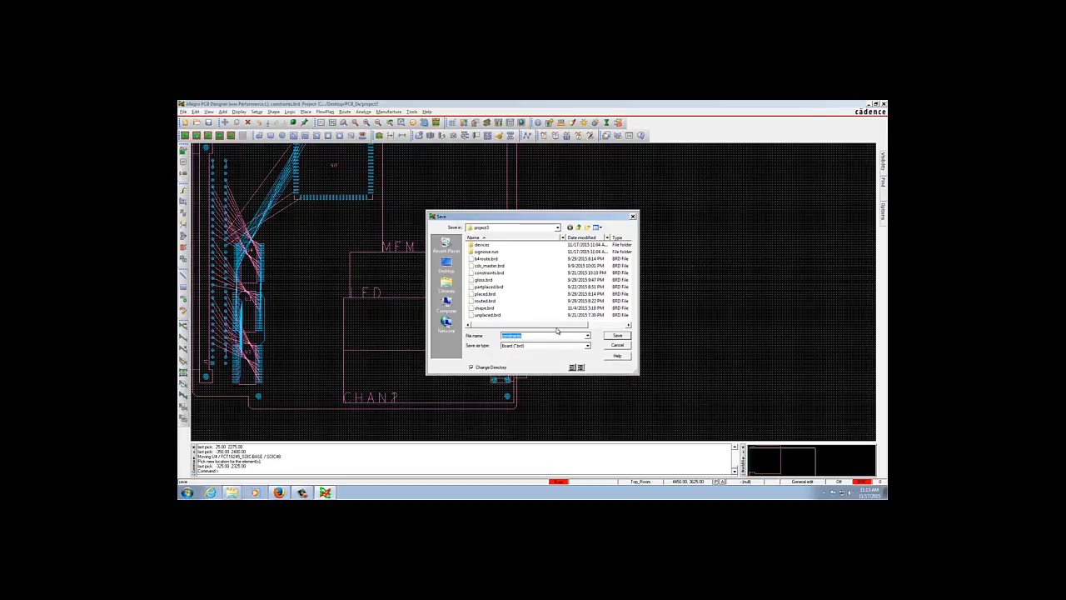
pyautogui.write('part')
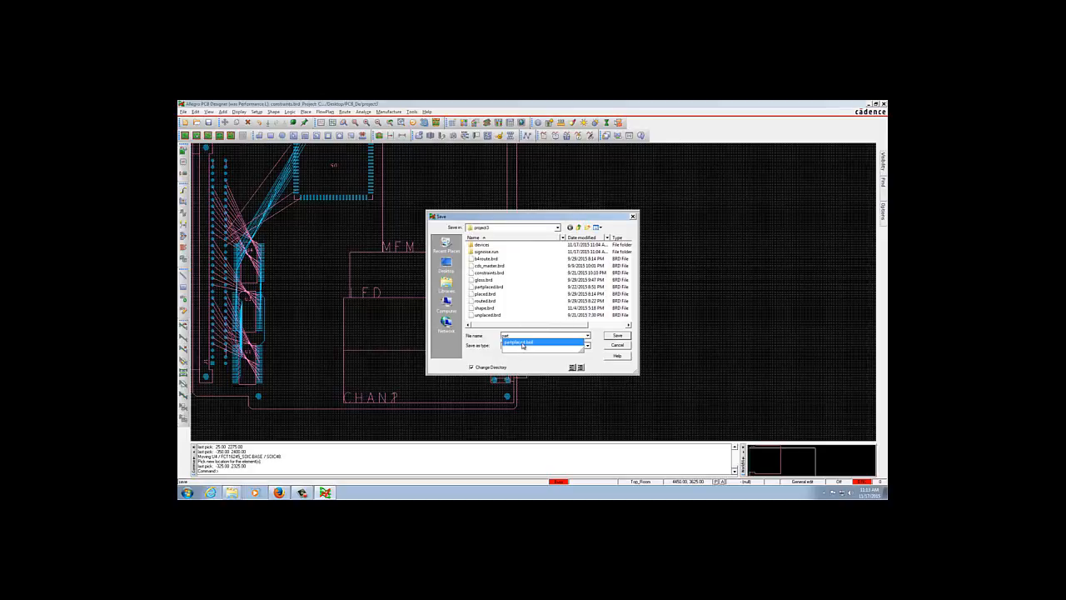
pyautogui.click(522, 344)
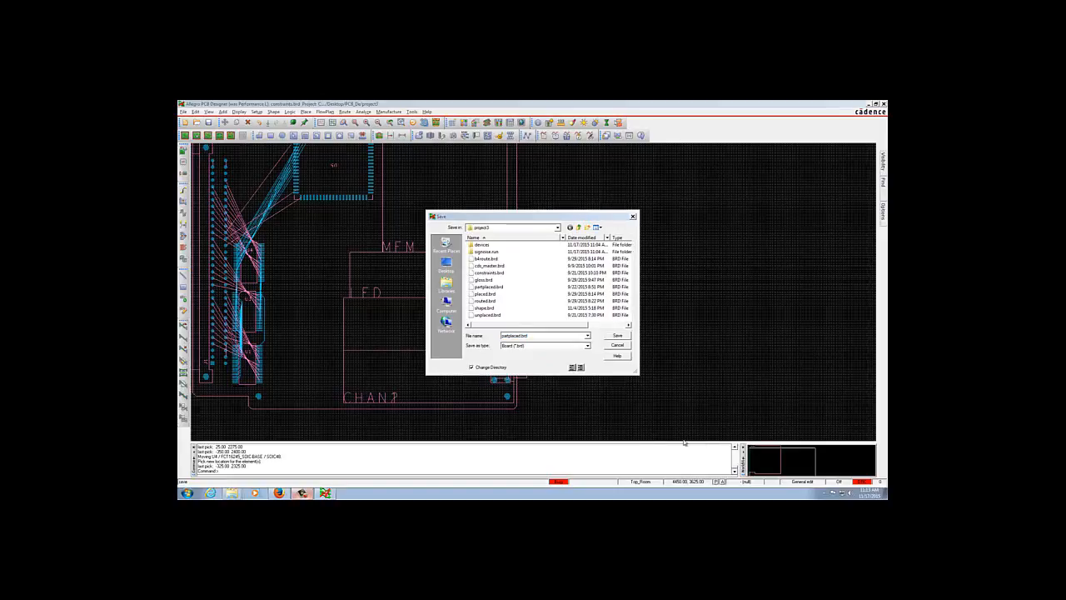
pyautogui.click(625, 335)
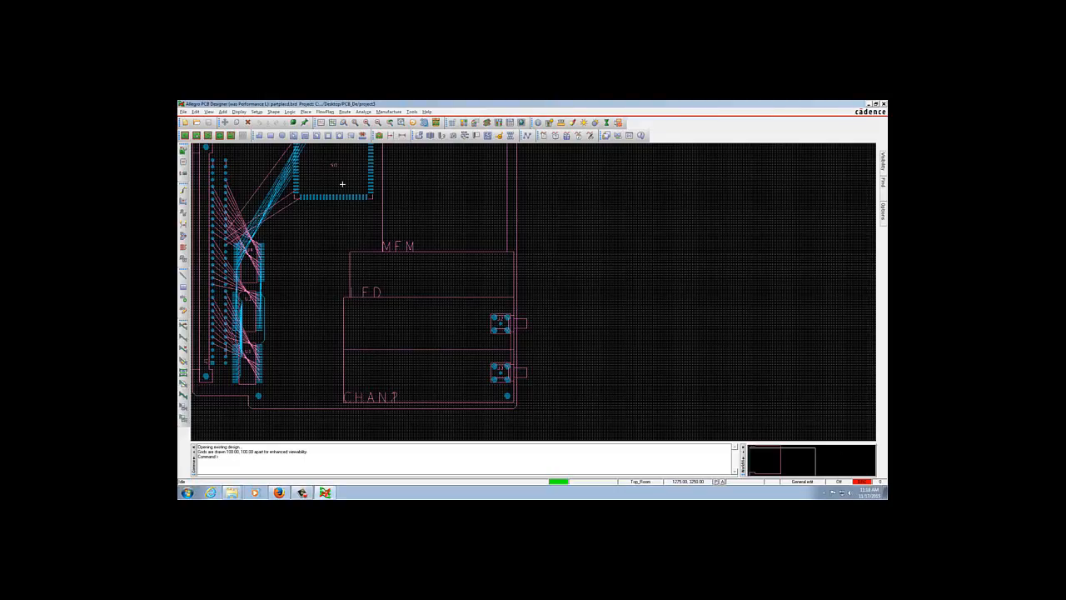
# Turn off the grid display in the partplaced.brd board
pyautogui.click(302, 492)
pyautogui.click(209, 112)
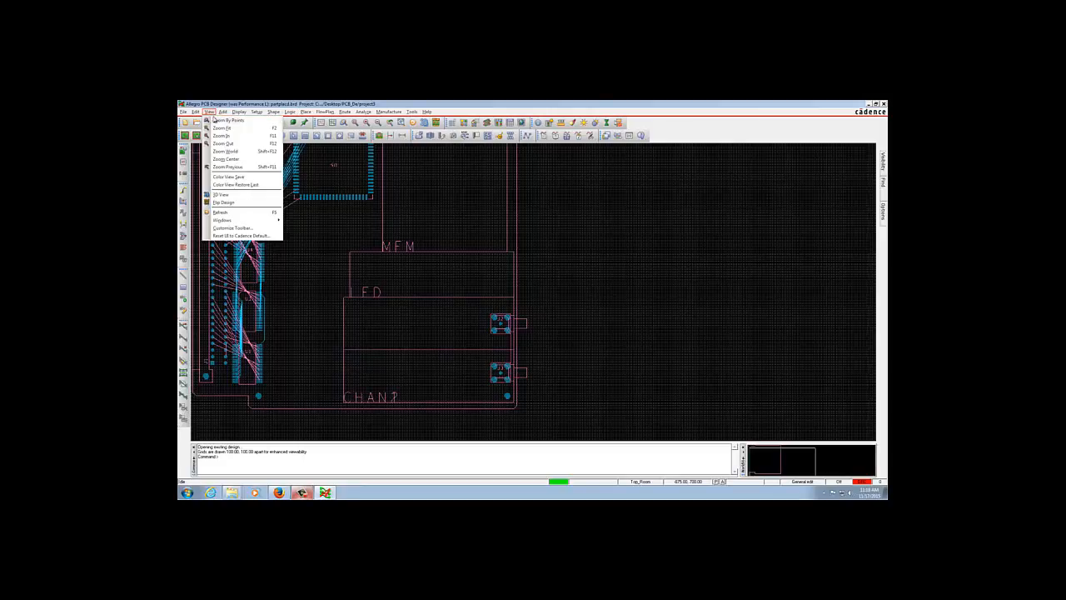
pyautogui.click(221, 152)
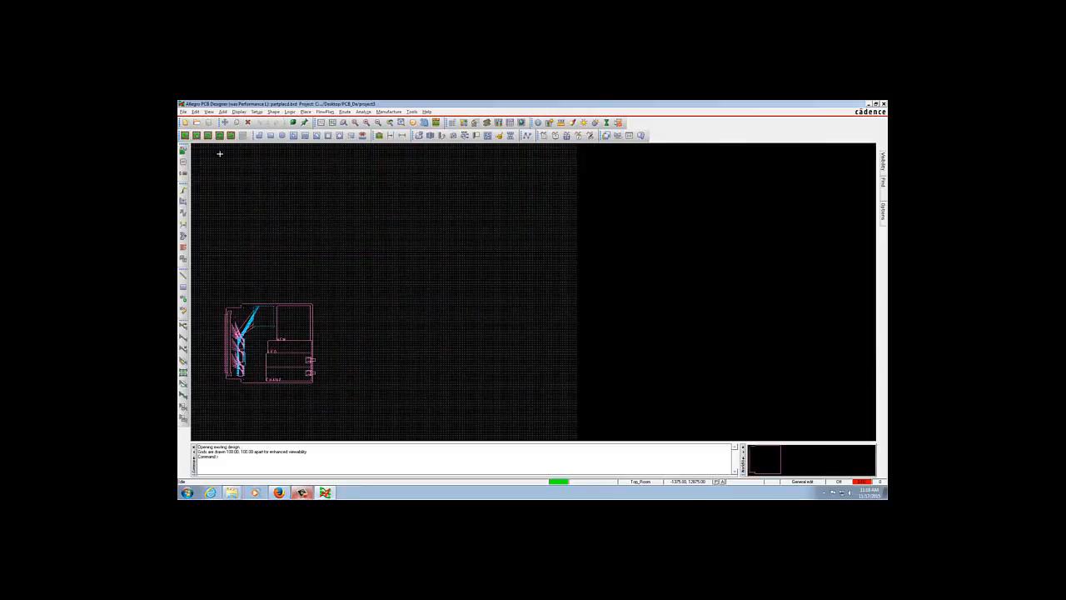
pyautogui.click(453, 123)
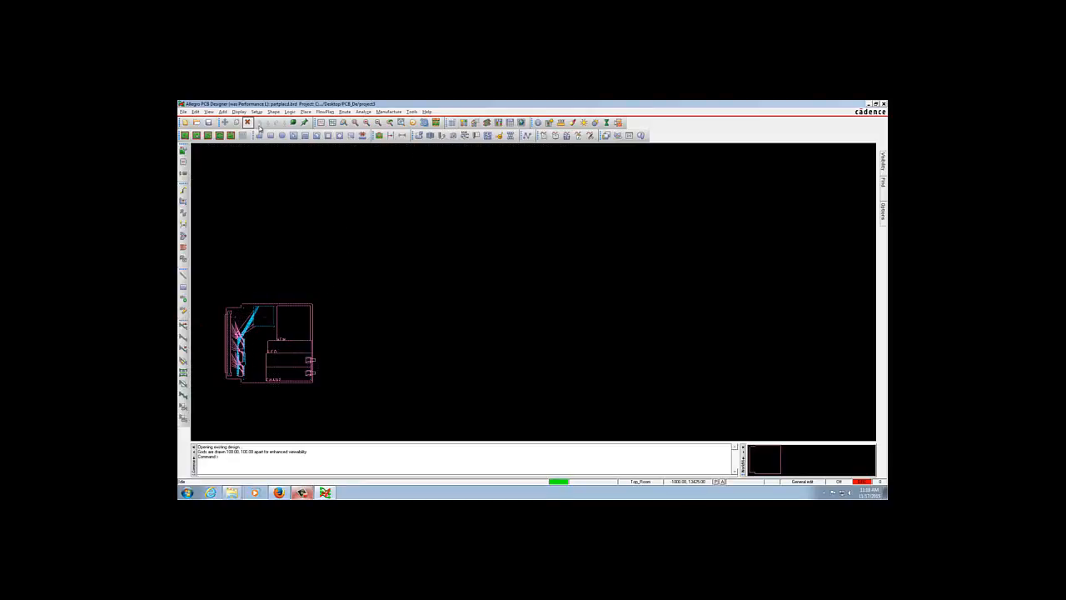
# Quickplace the components by room for All Rooms on the TOP board layer and finish the placement
pyautogui.click(305, 111)
pyautogui.click(320, 128)
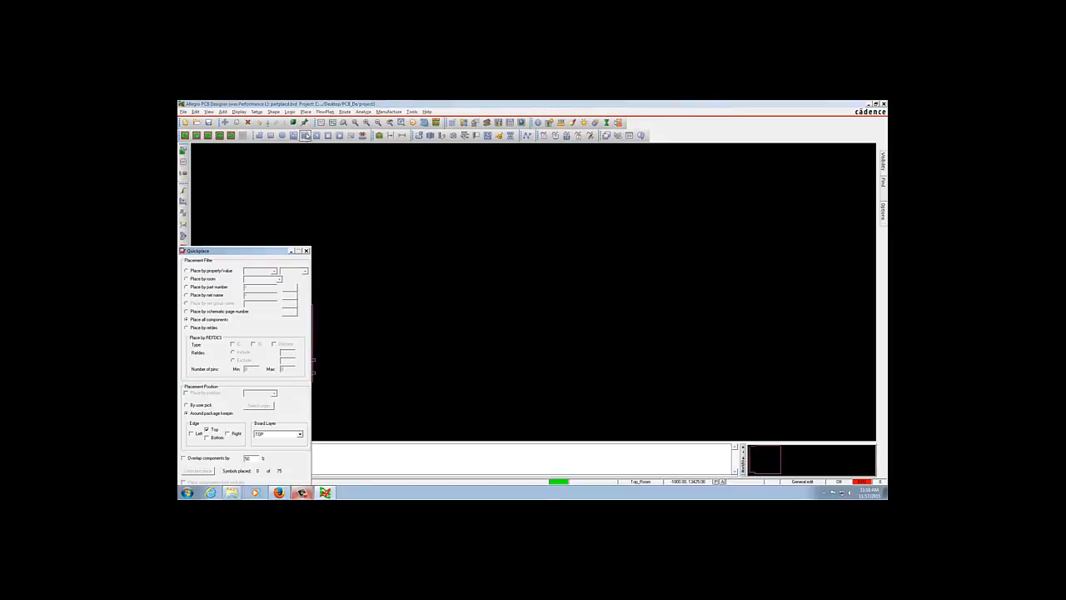
pyautogui.click(208, 279)
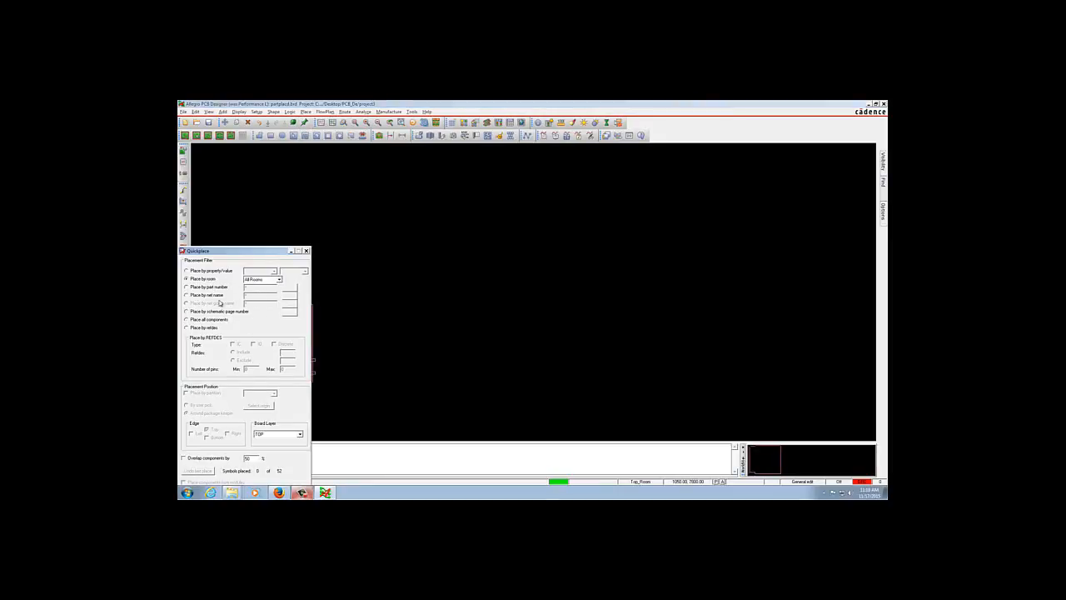
pyautogui.moveTo(242, 254); pyautogui.dragTo(322, 152)
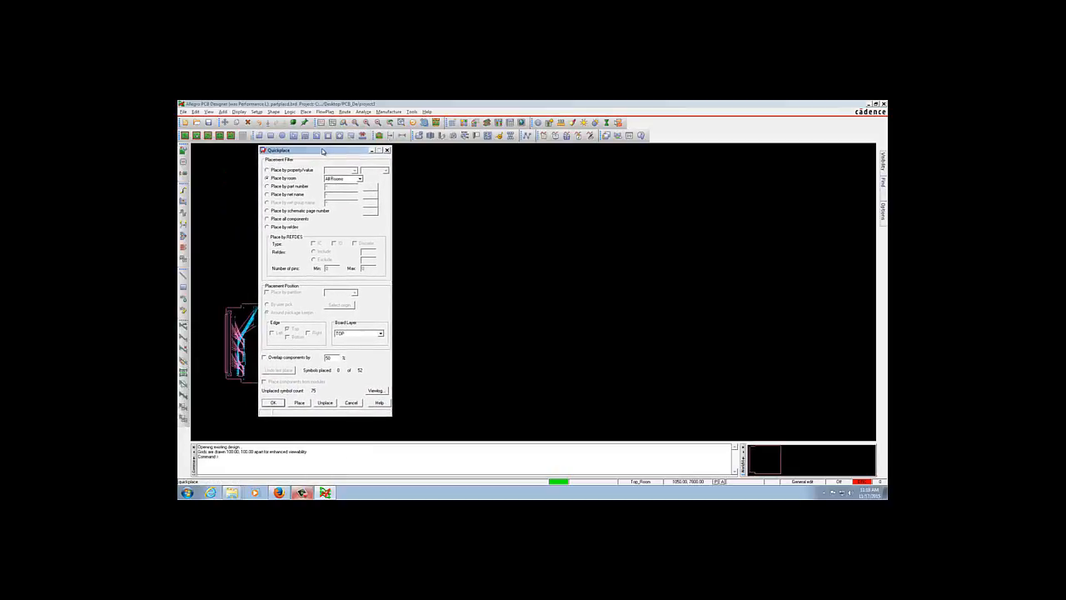
pyautogui.click(268, 403)
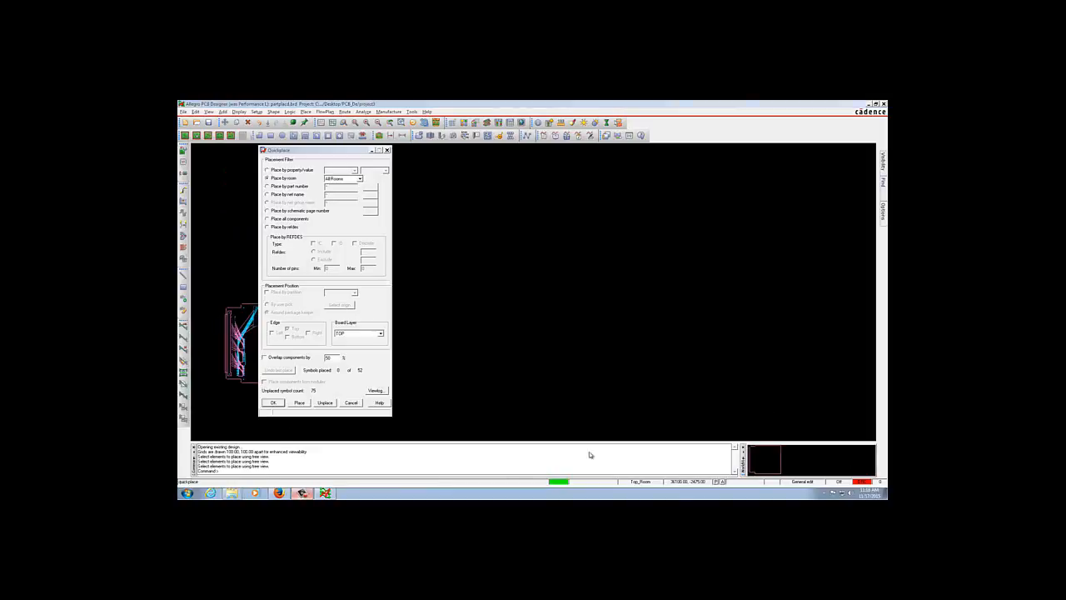
pyautogui.click(303, 404)
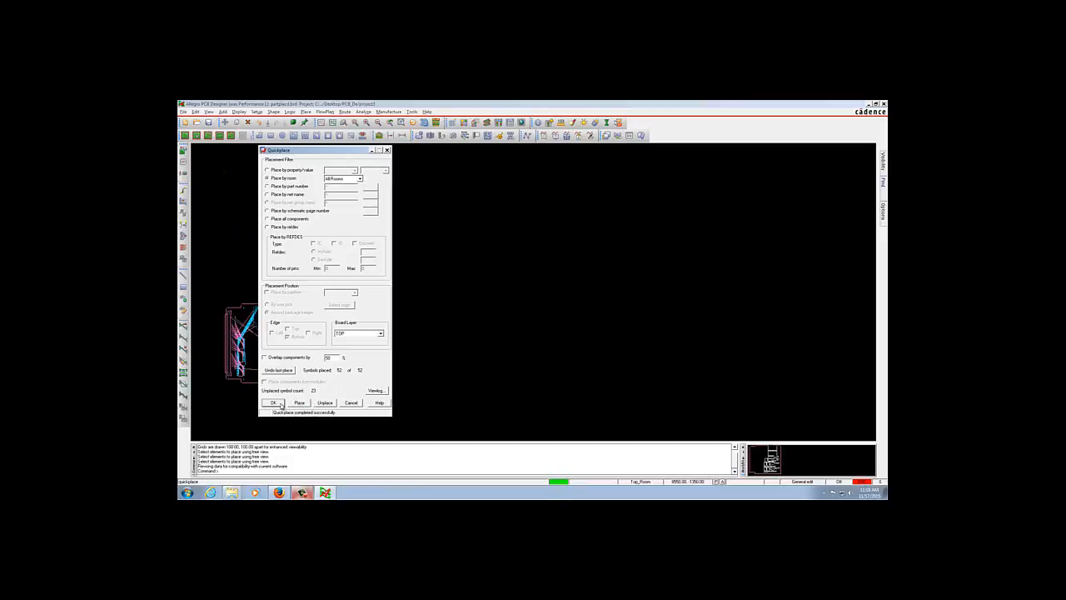
pyautogui.click(273, 403)
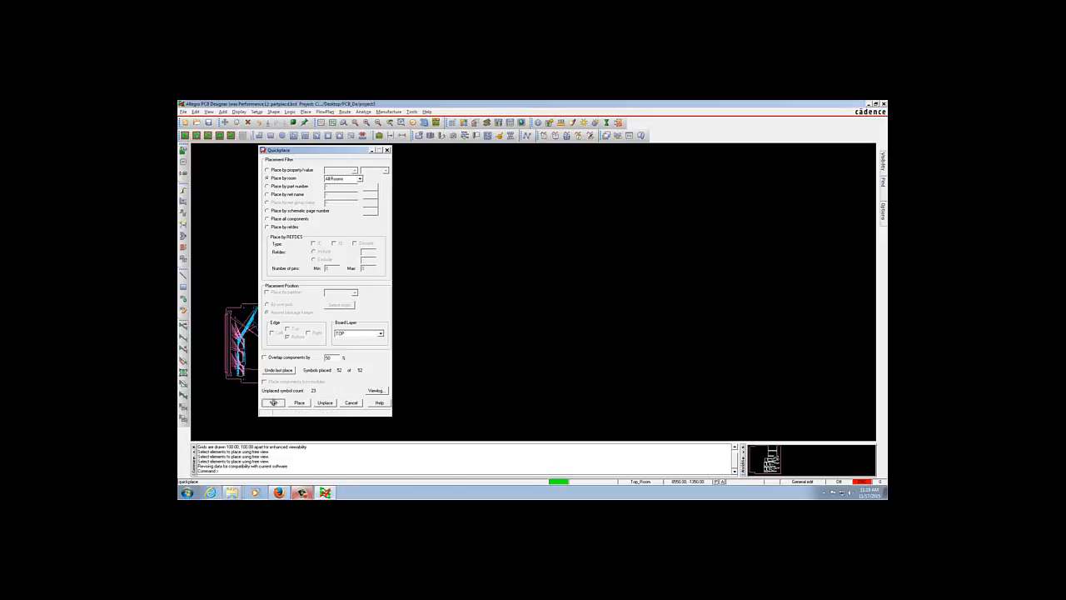
# Move memory chips U11 and U10 out of the MEM room into the empty area to the right of the board outline
pyautogui.scroll(3, 252, 360)
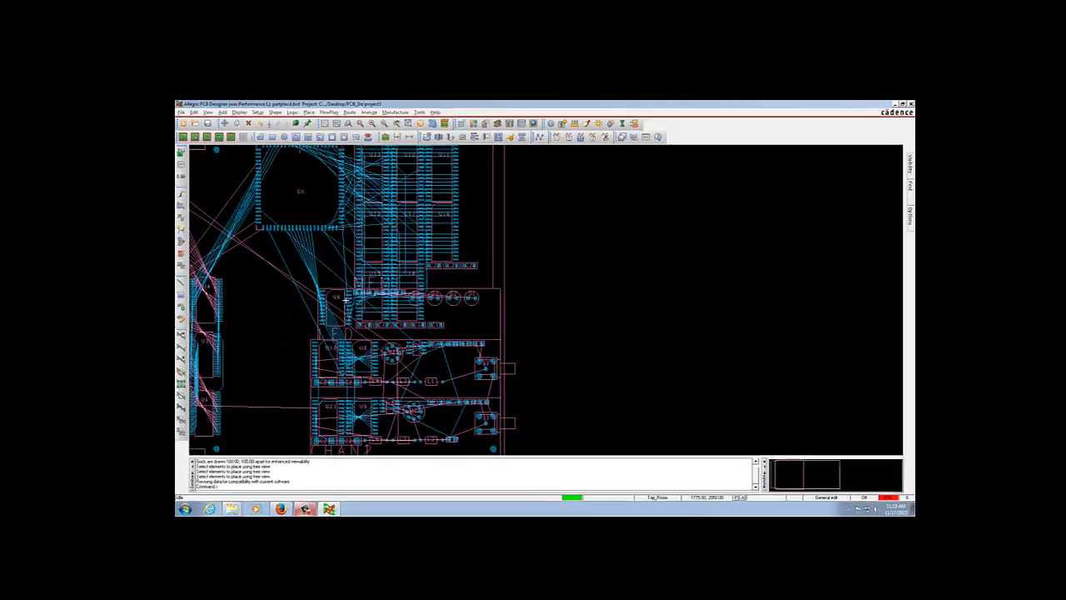
pyautogui.scroll(-1, 342, 296)
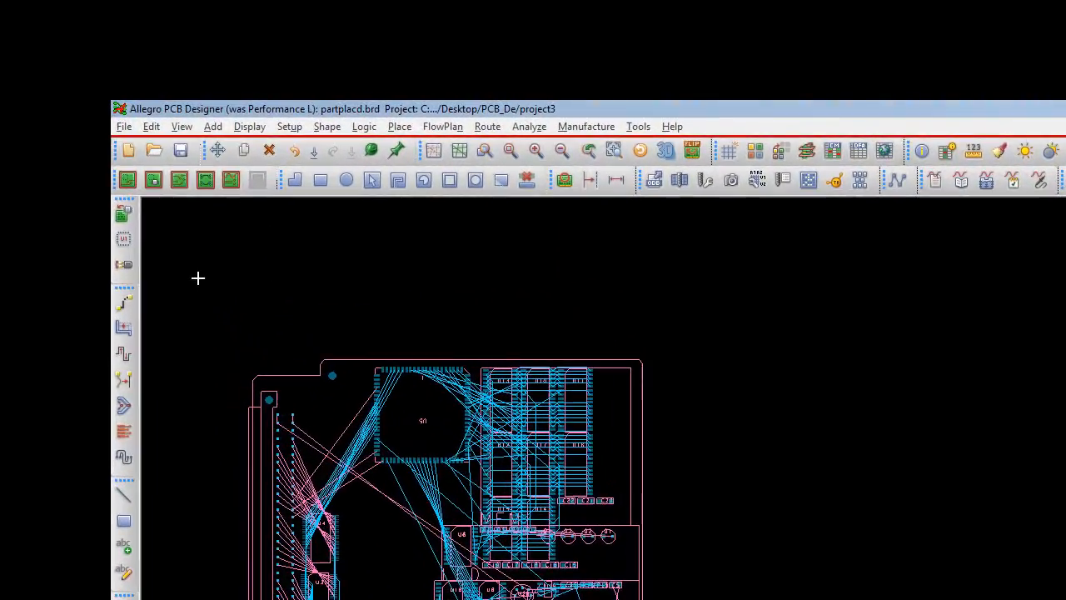
pyautogui.click(181, 126)
pyautogui.click(197, 161)
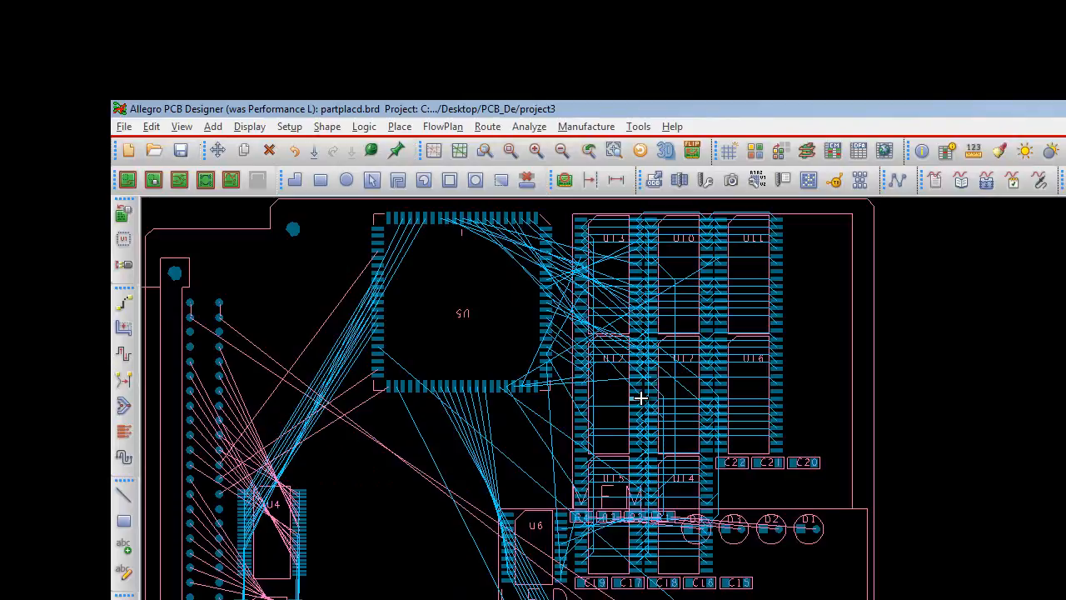
pyautogui.moveTo(636, 397)
pyautogui.moveTo(778, 405)
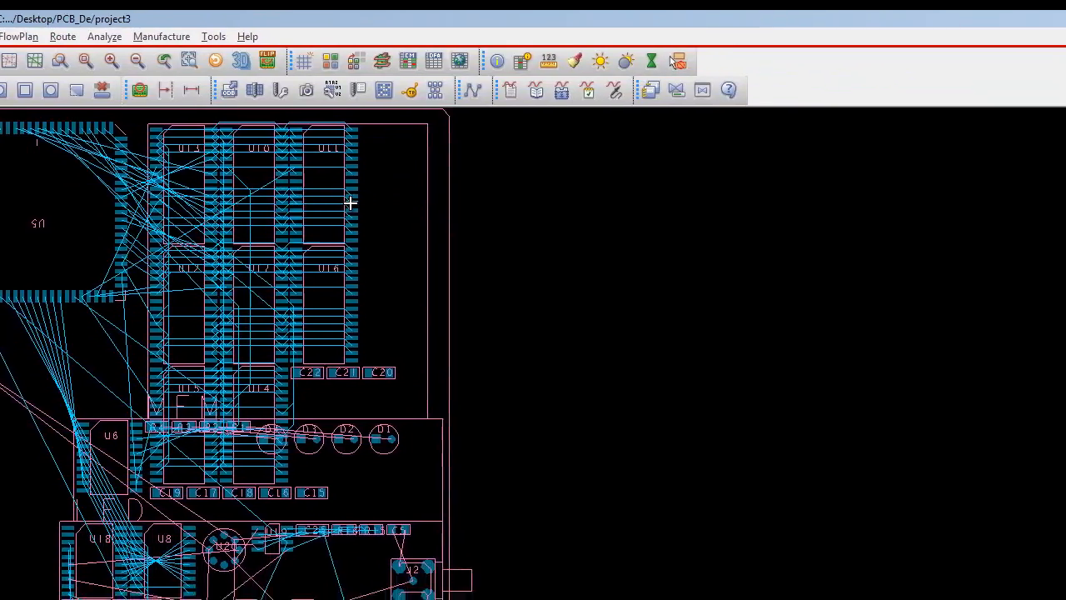
pyautogui.moveTo(329, 228); pyautogui.dragTo(699, 343)
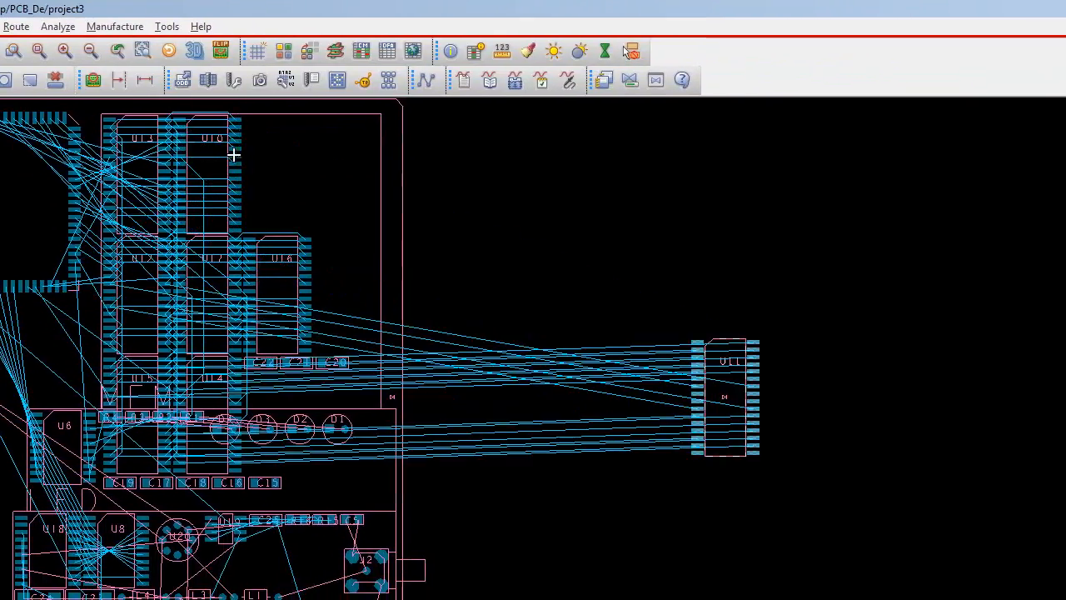
pyautogui.moveTo(231, 154); pyautogui.dragTo(638, 208)
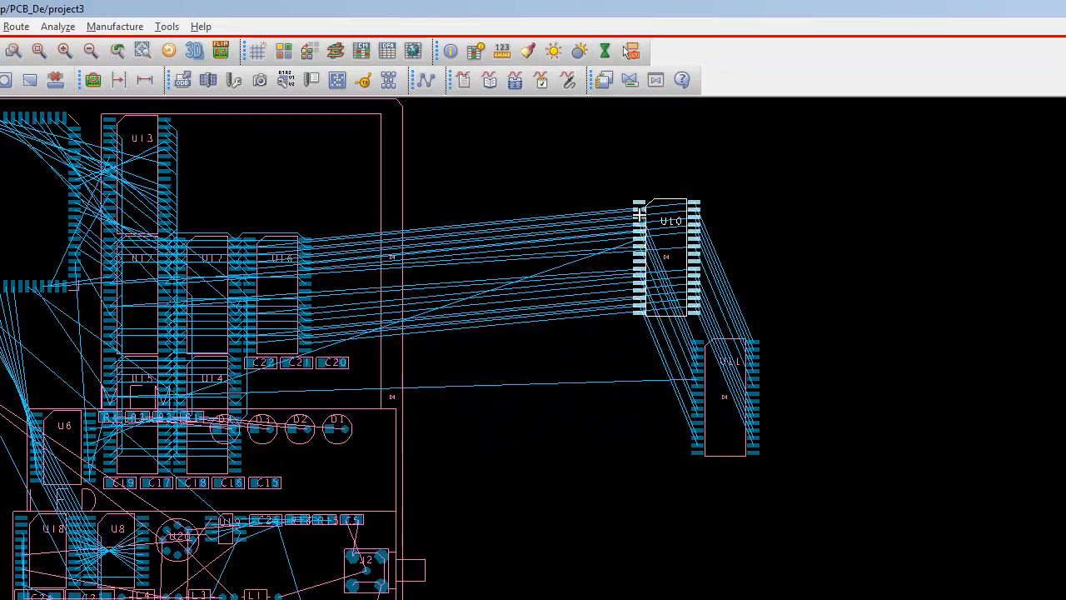
# Spin U10 to 90 degrees and place it horizontally in the upper part of the MEM room
pyautogui.rightClick(639, 214)
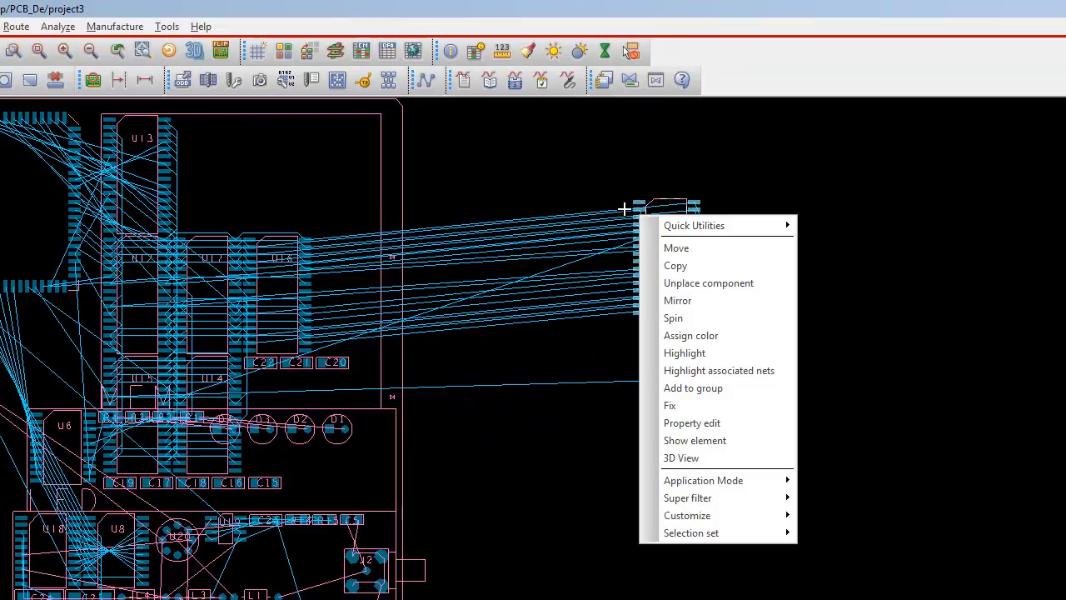
pyautogui.press('Escape')
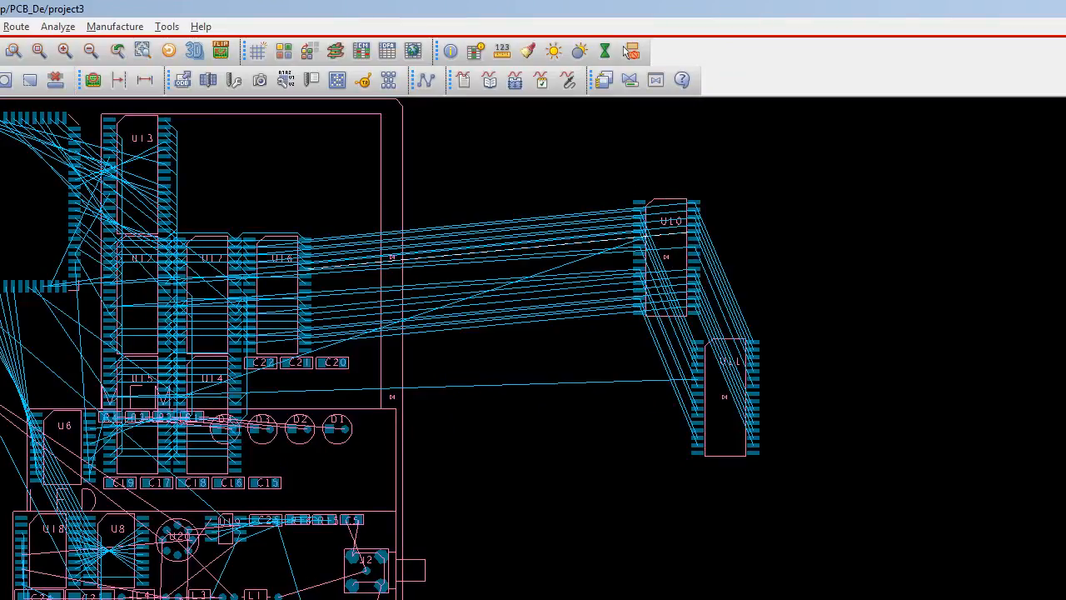
pyautogui.rightClick(634, 261)
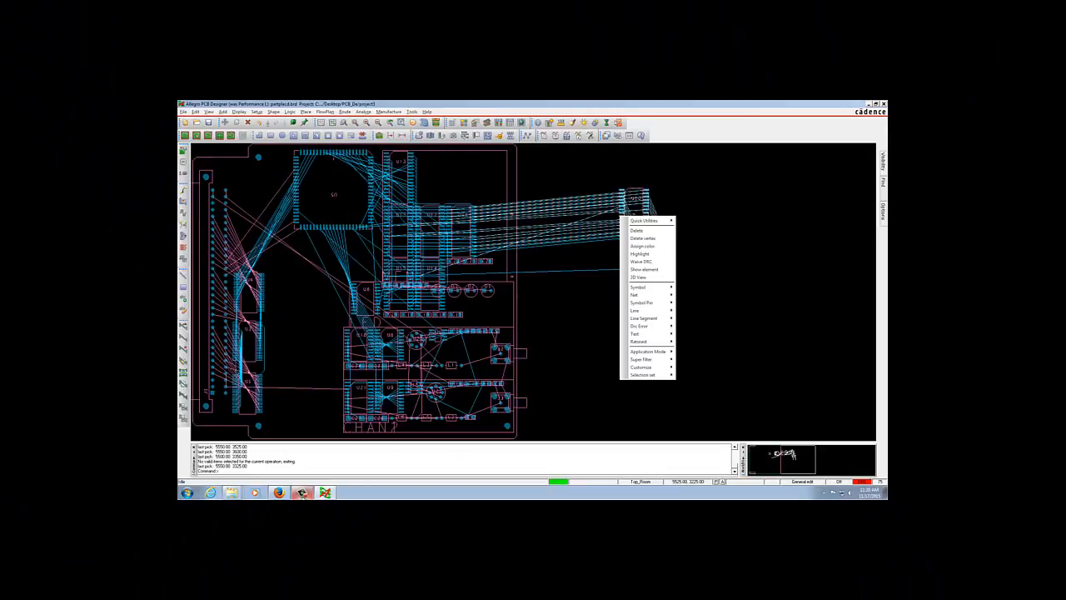
pyautogui.click(302, 493)
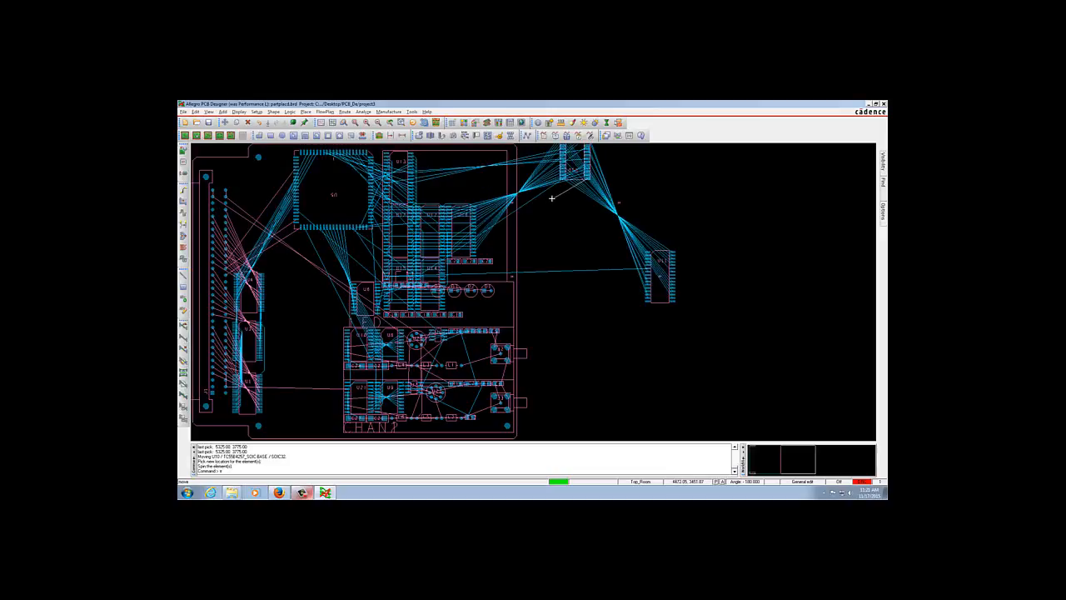
pyautogui.click(589, 175)
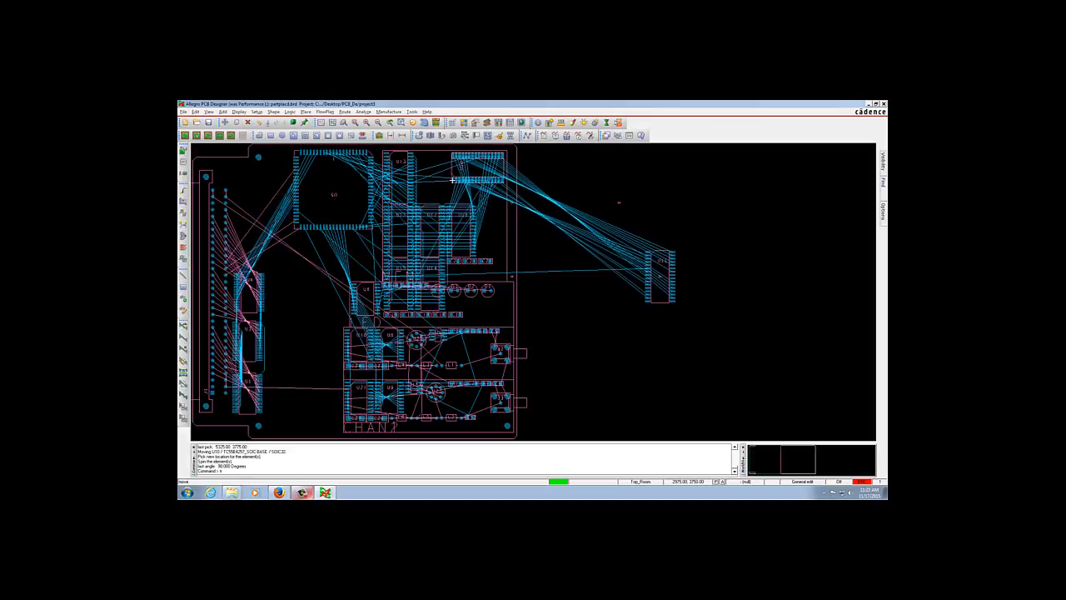
pyautogui.click(452, 179)
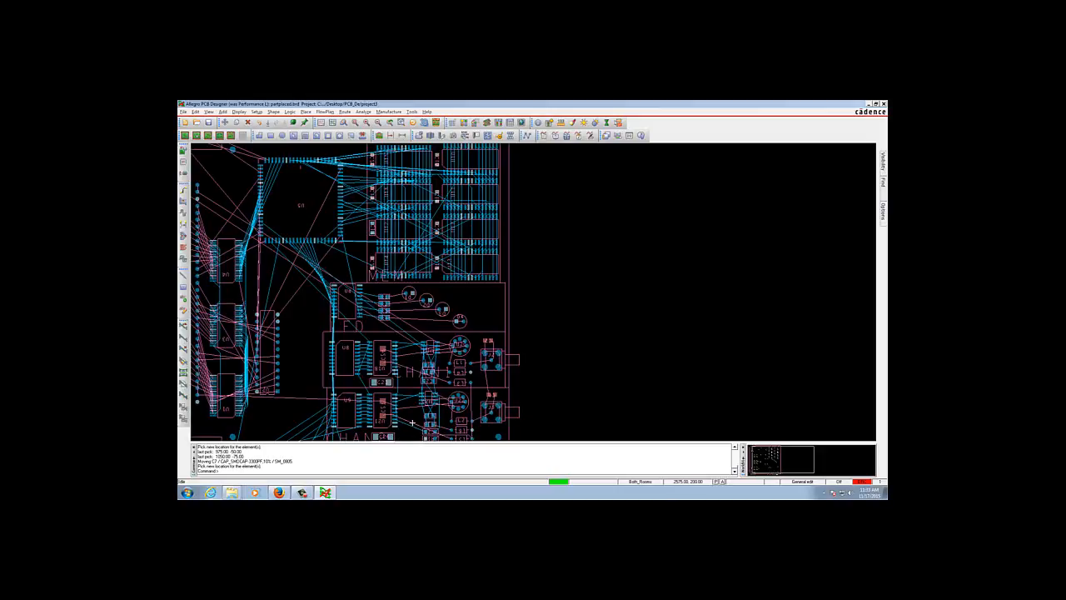
# Examine the component placement in the MEM, LED, CHAN1 and CHAN2 rooms and across the whole board
pyautogui.scroll(-2, 411, 422)
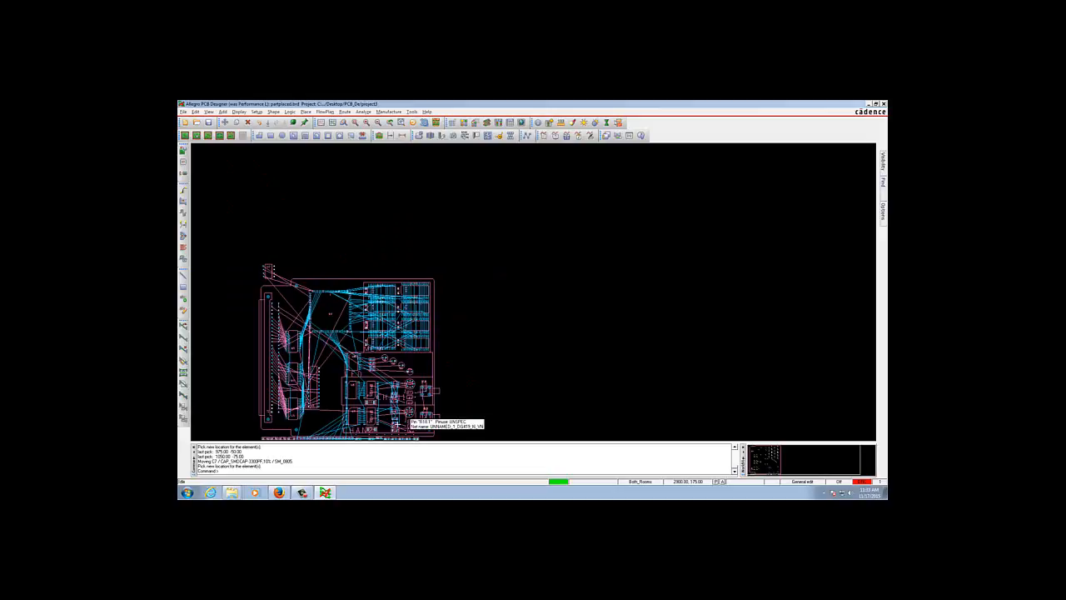
pyautogui.scroll(2, 400, 426)
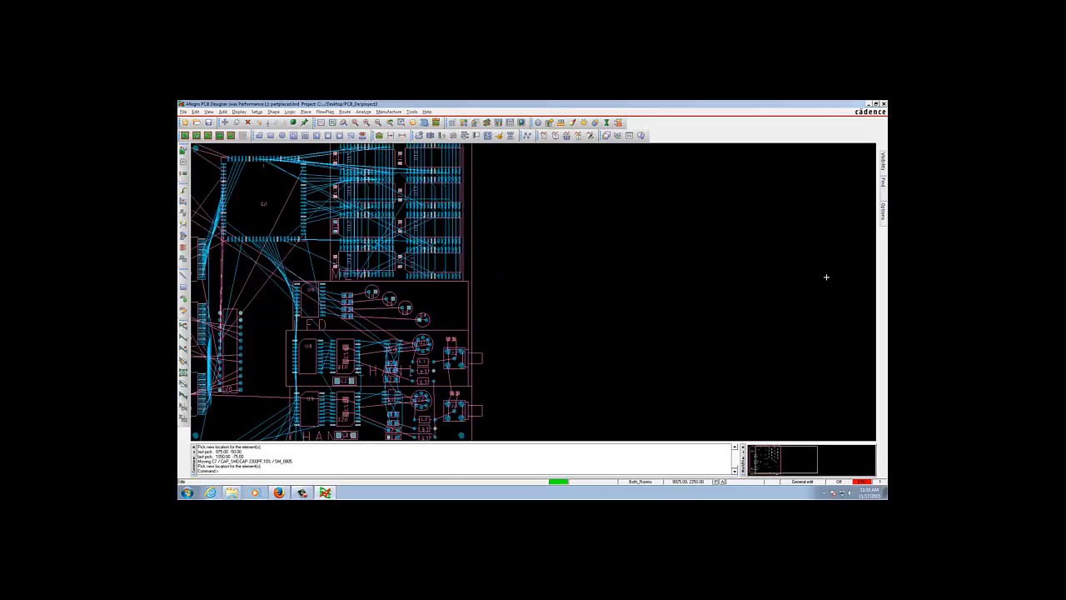
pyautogui.scroll(-2, 393, 392)
pyautogui.scroll(2, 388, 403)
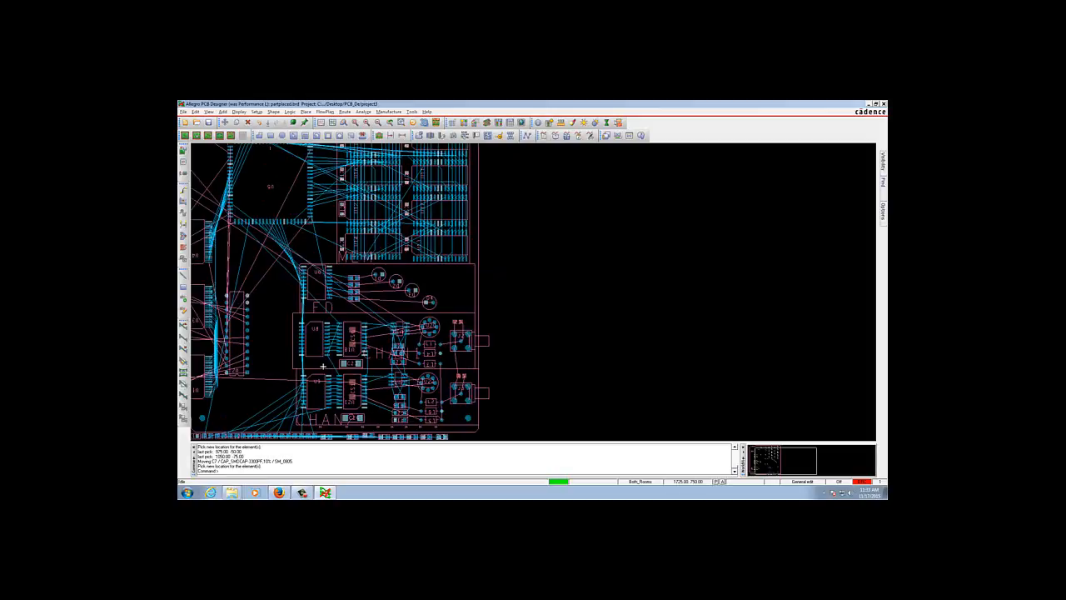
pyautogui.scroll(1, 330, 324)
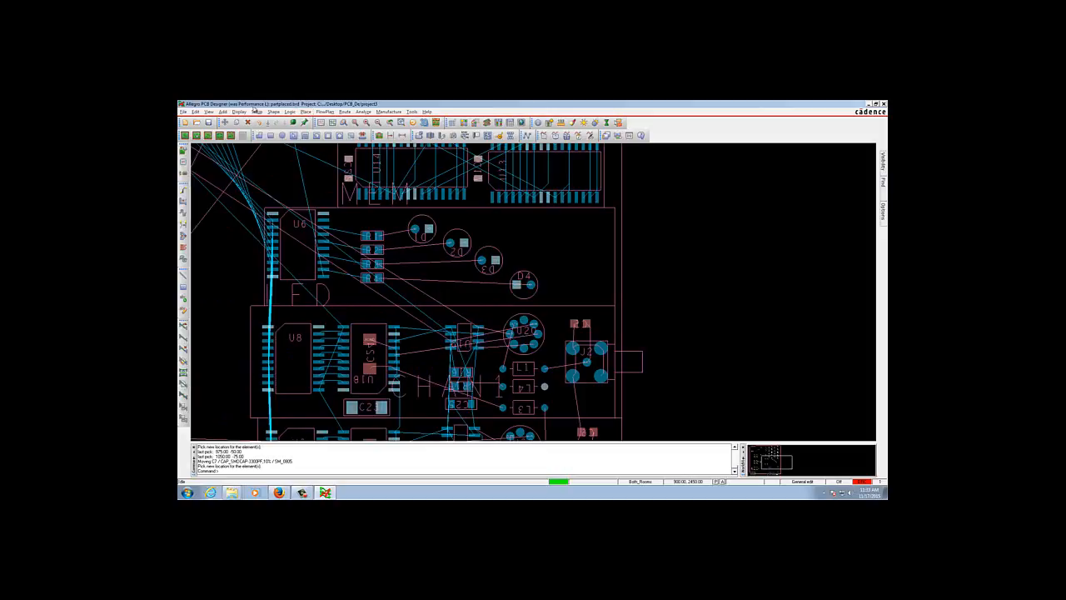
pyautogui.click(209, 111)
pyautogui.click(223, 151)
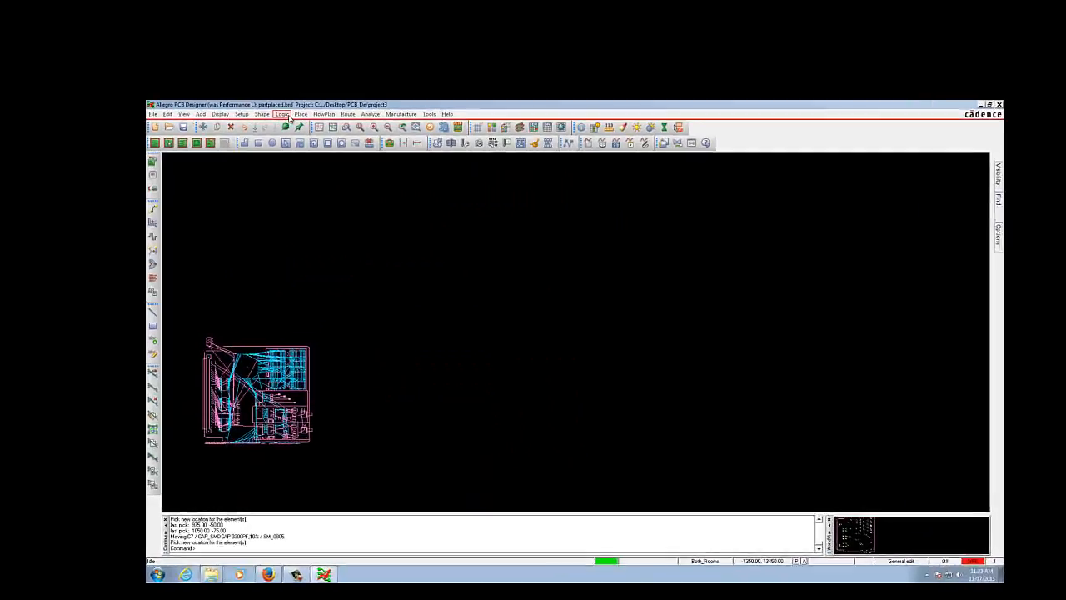
# Quickplace the ICs by refdes around the package keepin along the top edge only
pyautogui.click(286, 122)
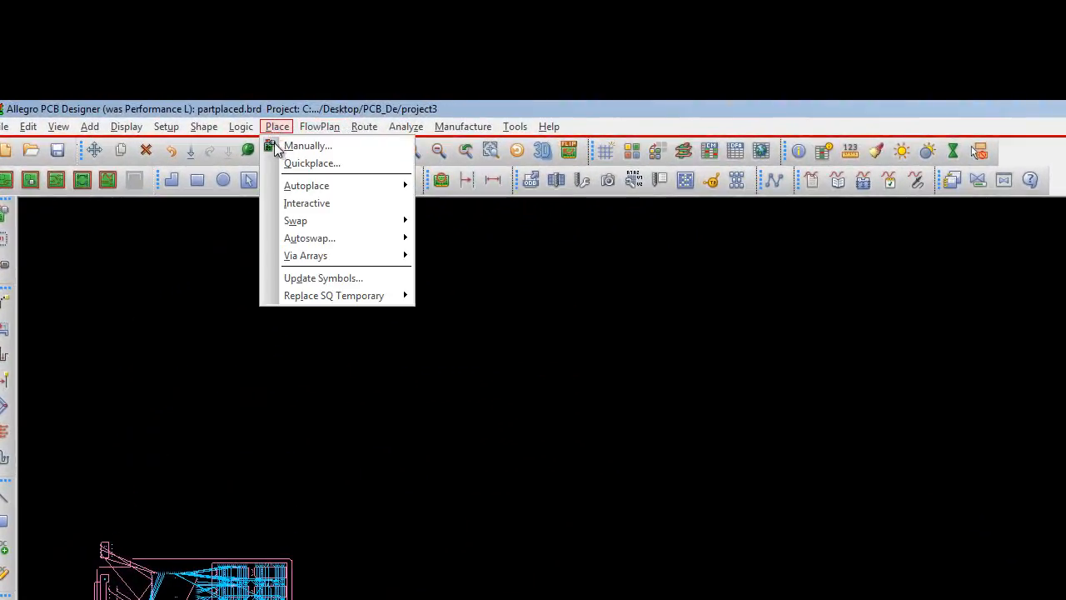
pyautogui.click(285, 153)
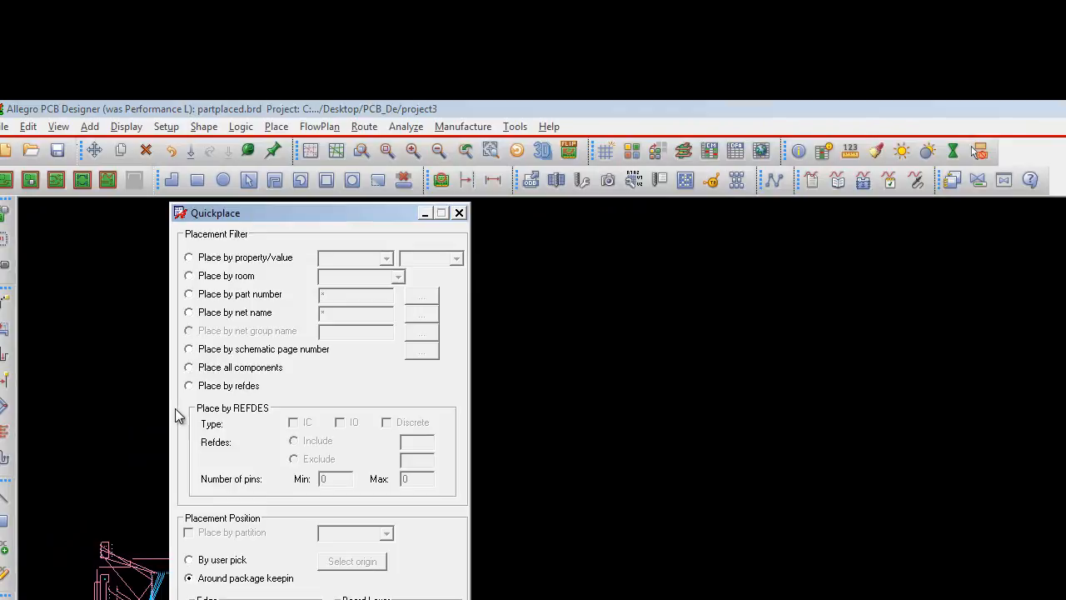
pyautogui.click(207, 391)
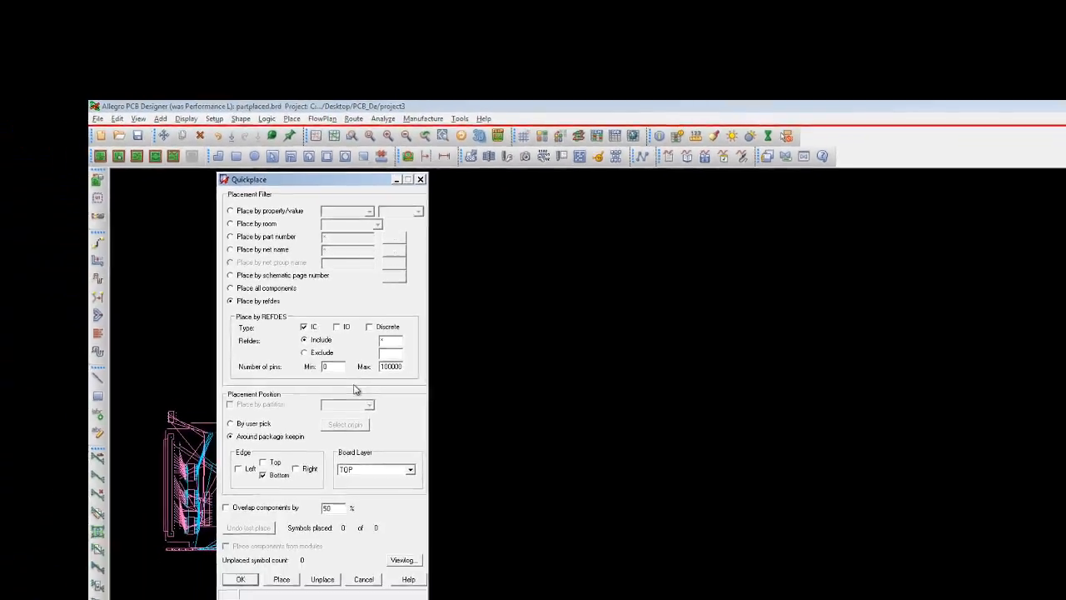
pyautogui.click(263, 462)
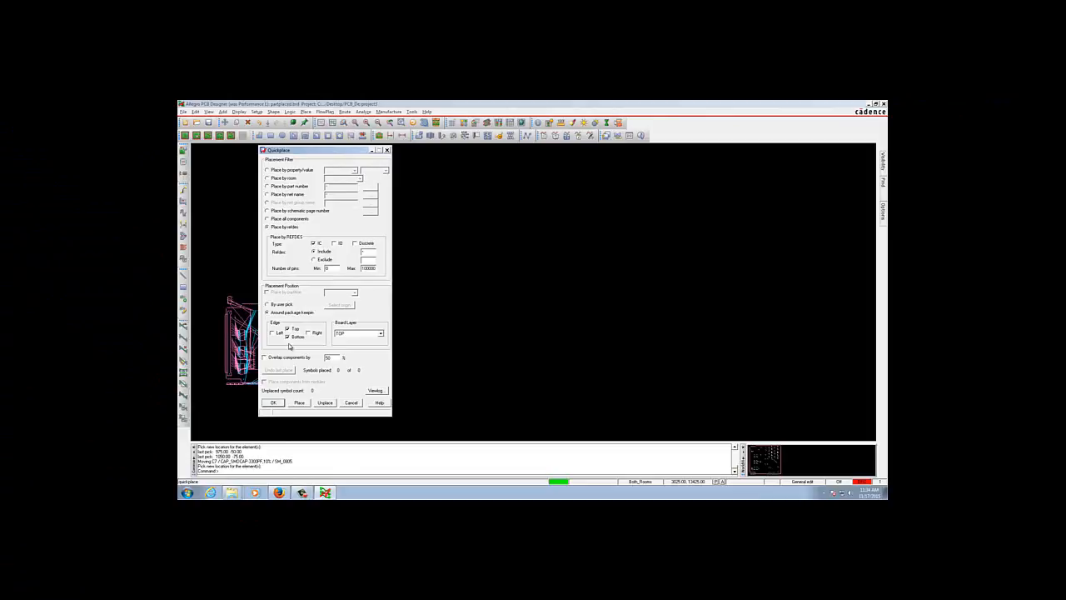
pyautogui.click(287, 338)
pyautogui.click(304, 406)
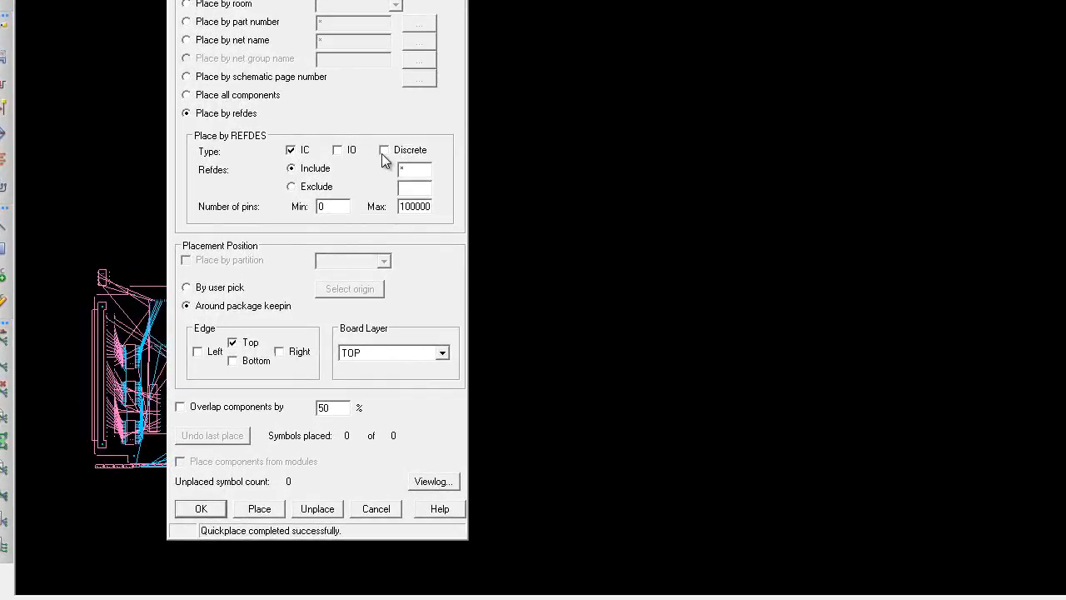
# Quickplace only the discrete components by refdes along the bottom edge of the package keepin and finish quickplacement
pyautogui.click(384, 150)
pyautogui.click(290, 150)
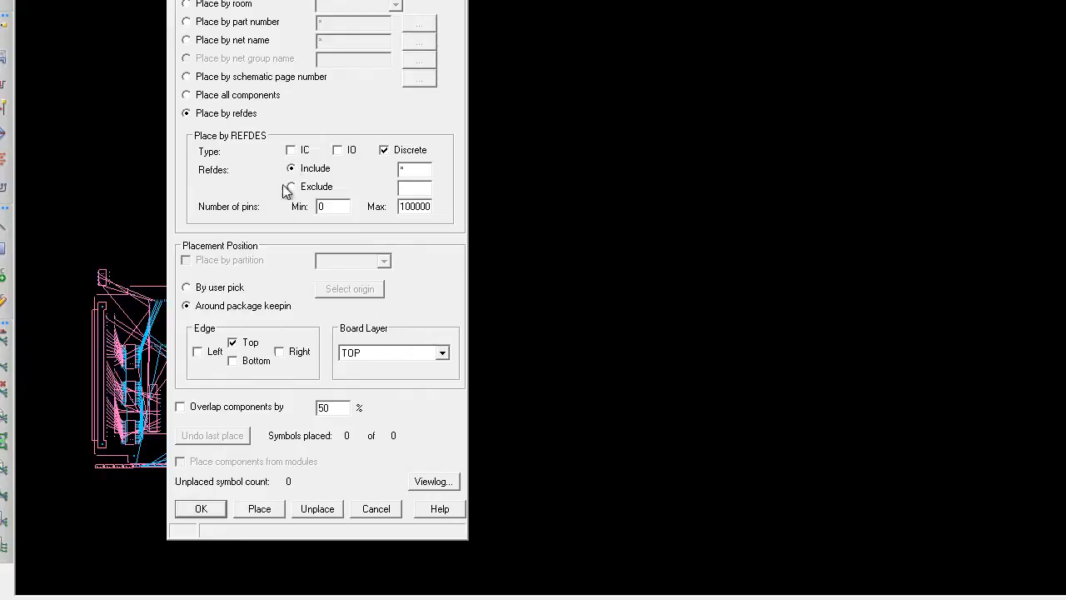
pyautogui.click(233, 360)
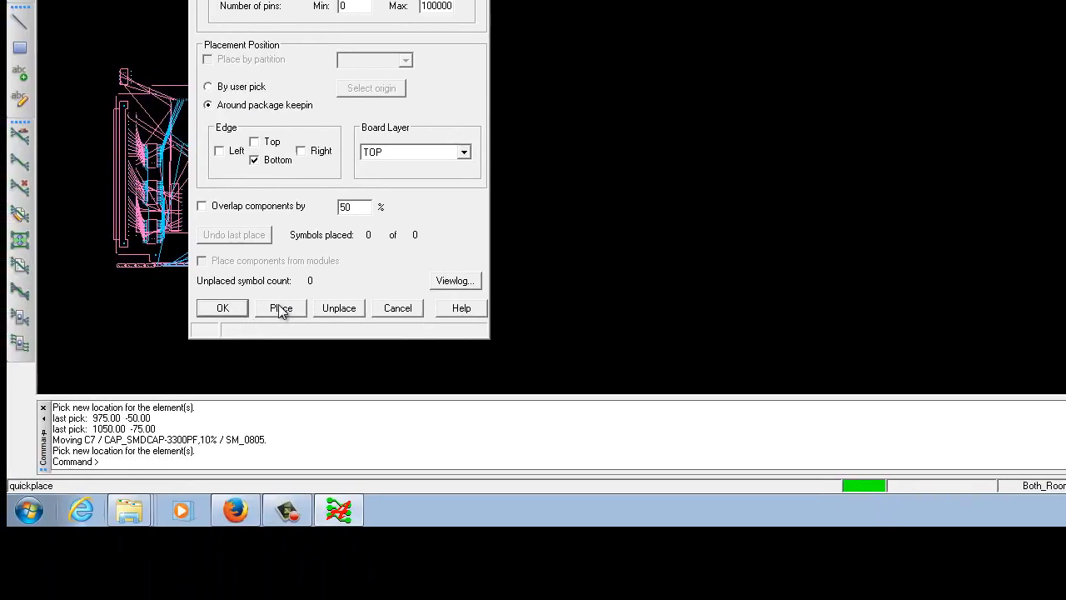
pyautogui.click(259, 510)
pyautogui.click(222, 308)
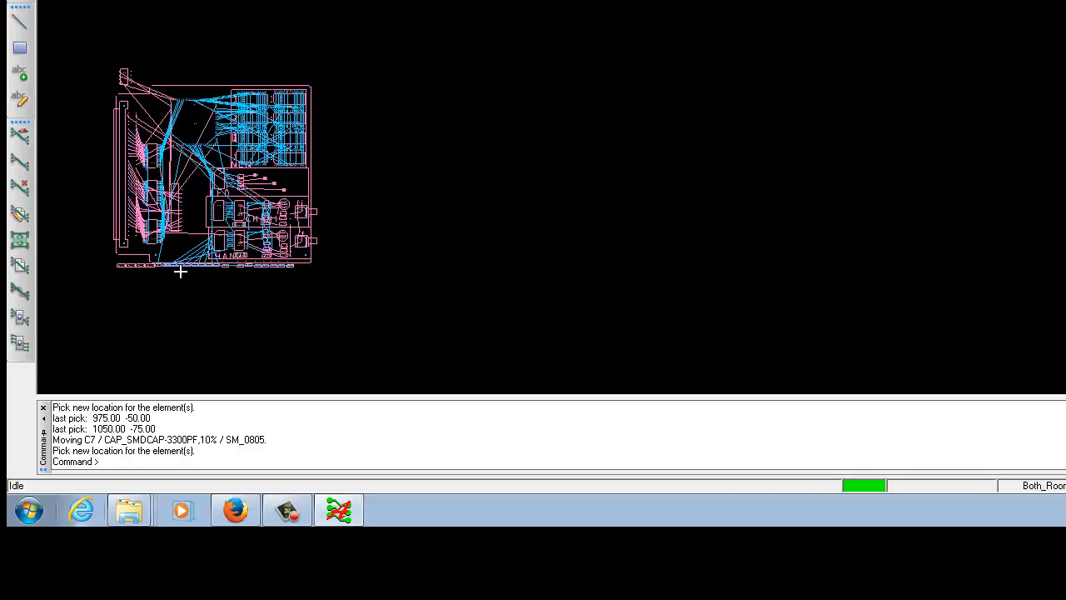
# Move U7 from above the board's upper-left corner to inside the outline, between the edge connector and U5
pyautogui.scroll(5, 180, 271)
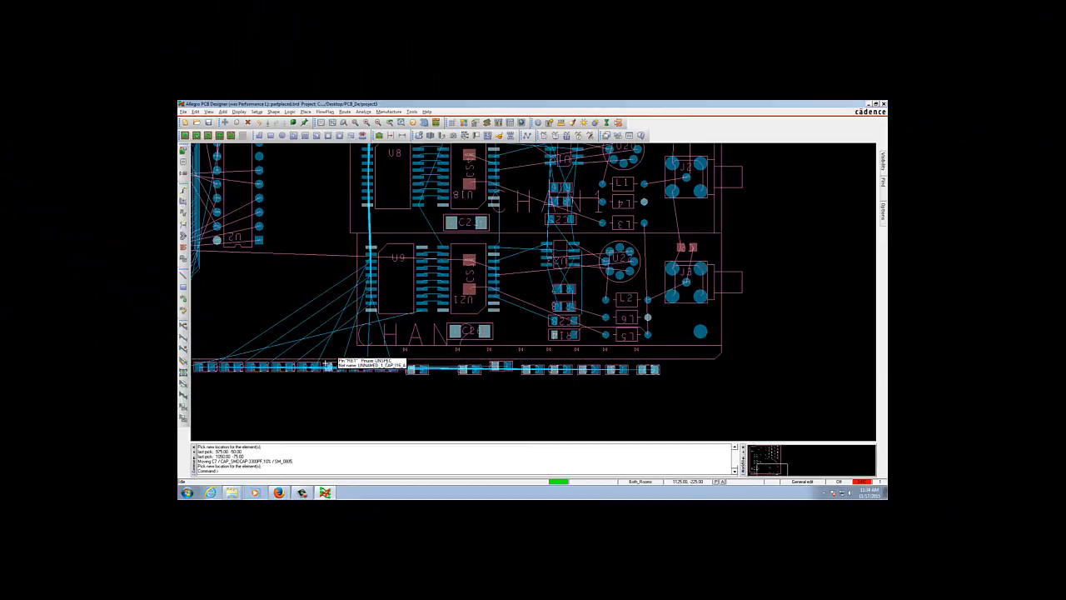
pyautogui.scroll(-5, 219, 227)
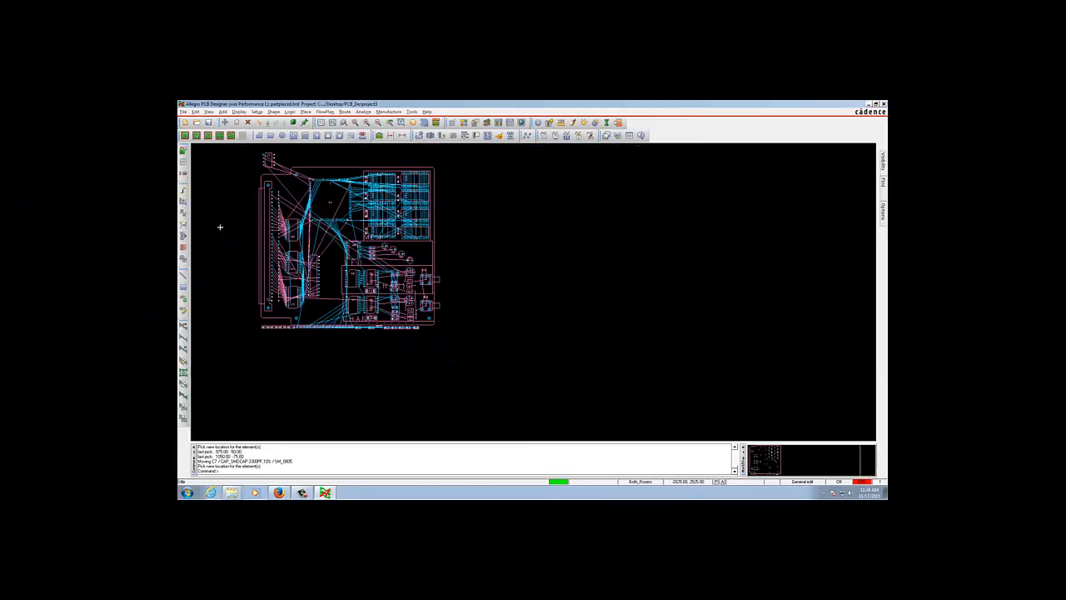
pyautogui.moveTo(269, 160); pyautogui.dragTo(291, 200)
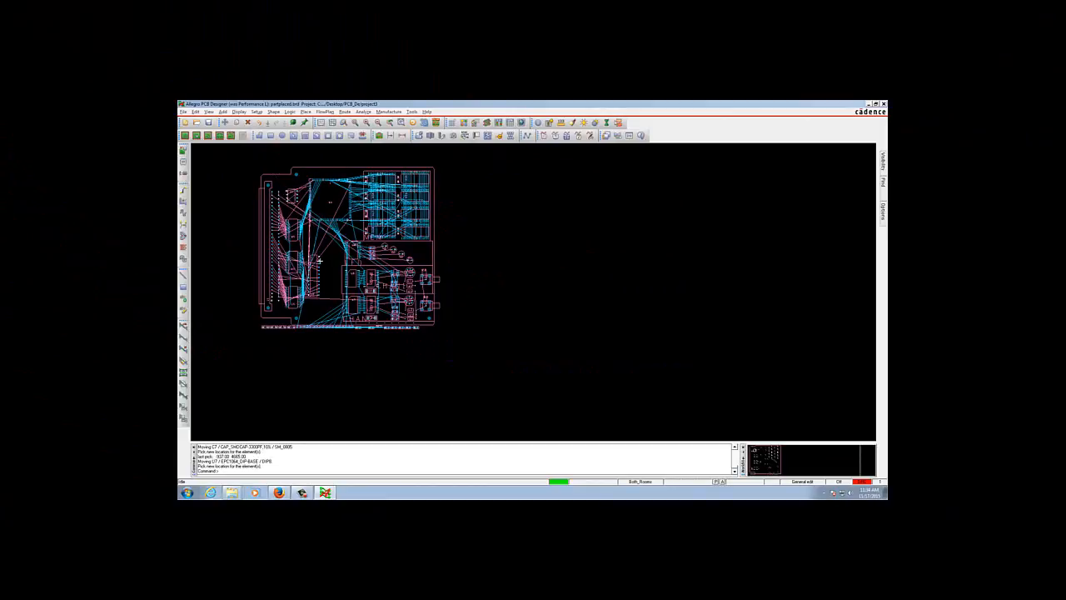
pyautogui.scroll(4, 337, 325)
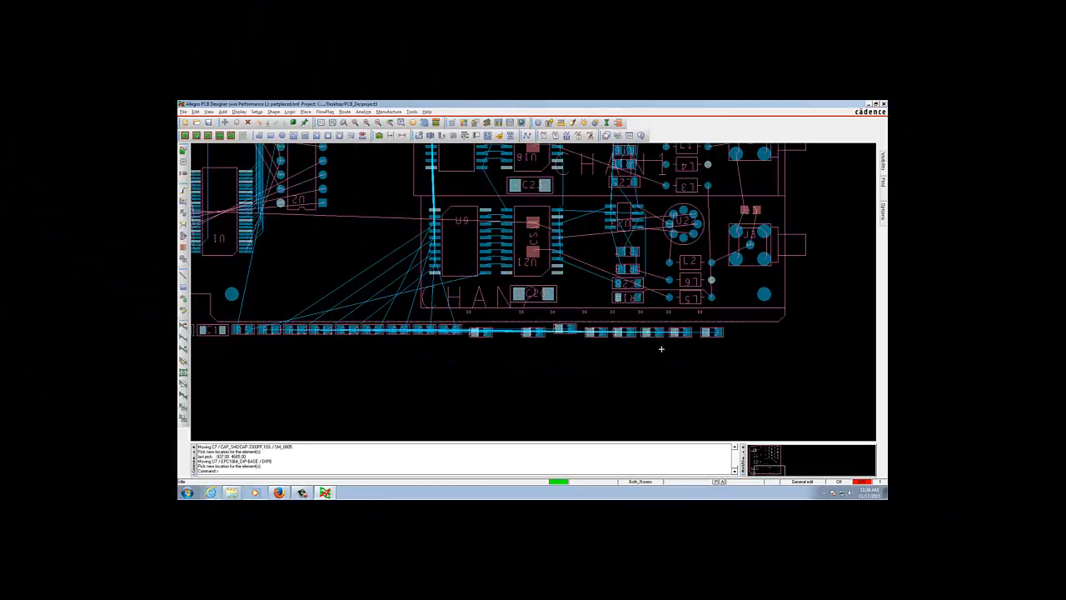
pyautogui.click(713, 332)
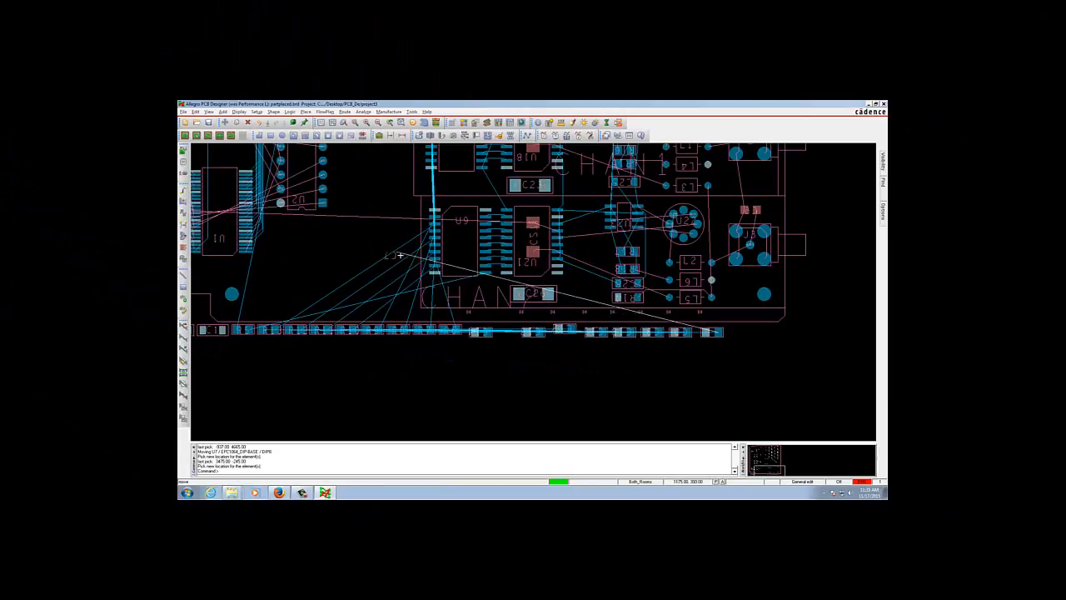
pyautogui.click(720, 334)
pyautogui.rightClick(718, 335)
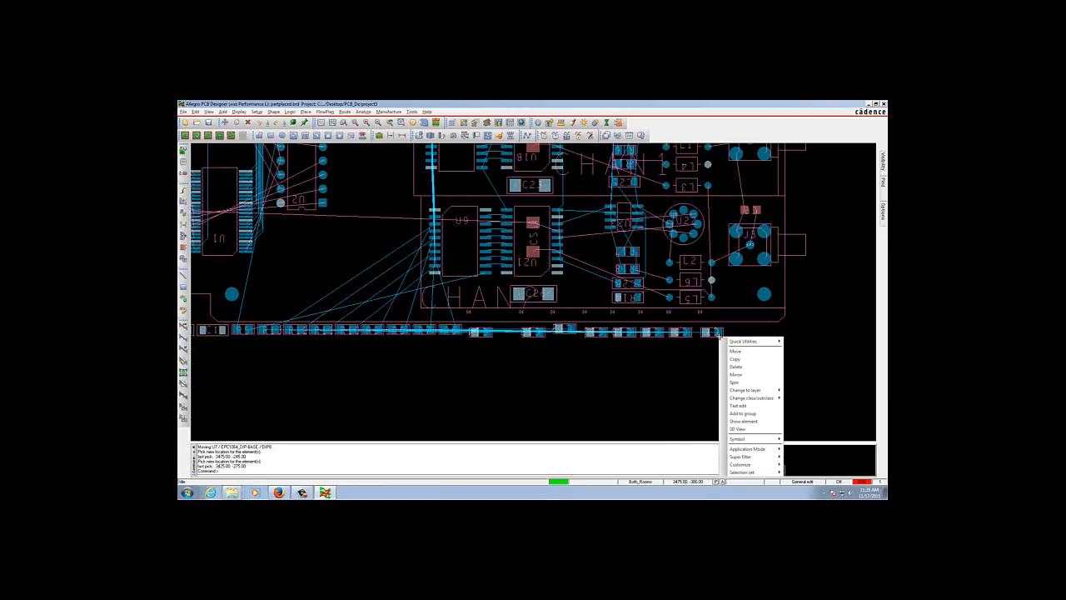
pyautogui.click(735, 351)
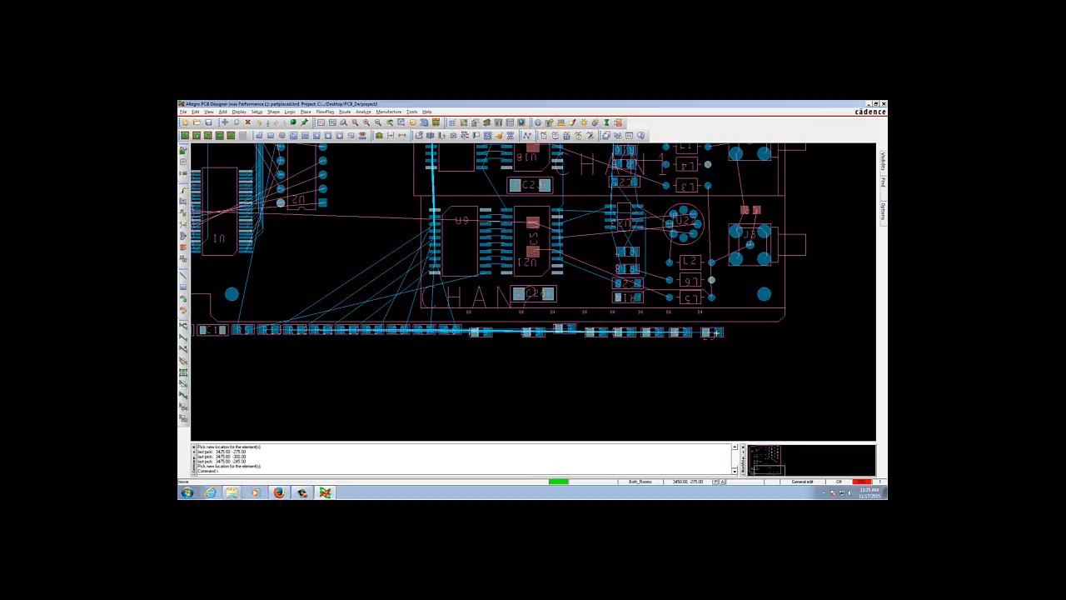
pyautogui.click(716, 332)
pyautogui.click(724, 333)
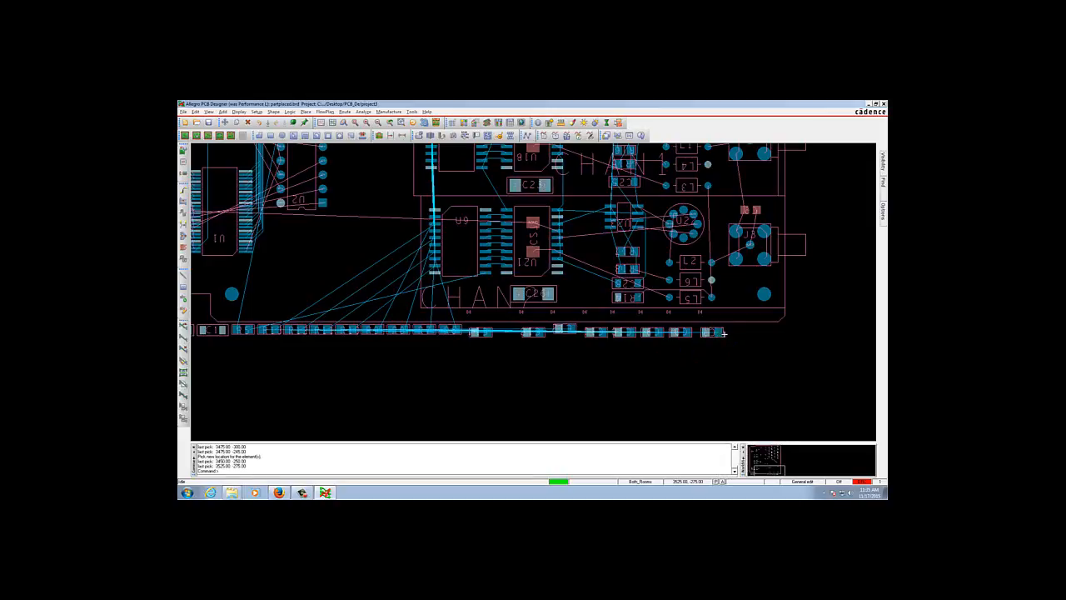
pyautogui.click(723, 333)
pyautogui.rightClick(723, 333)
pyautogui.click(736, 350)
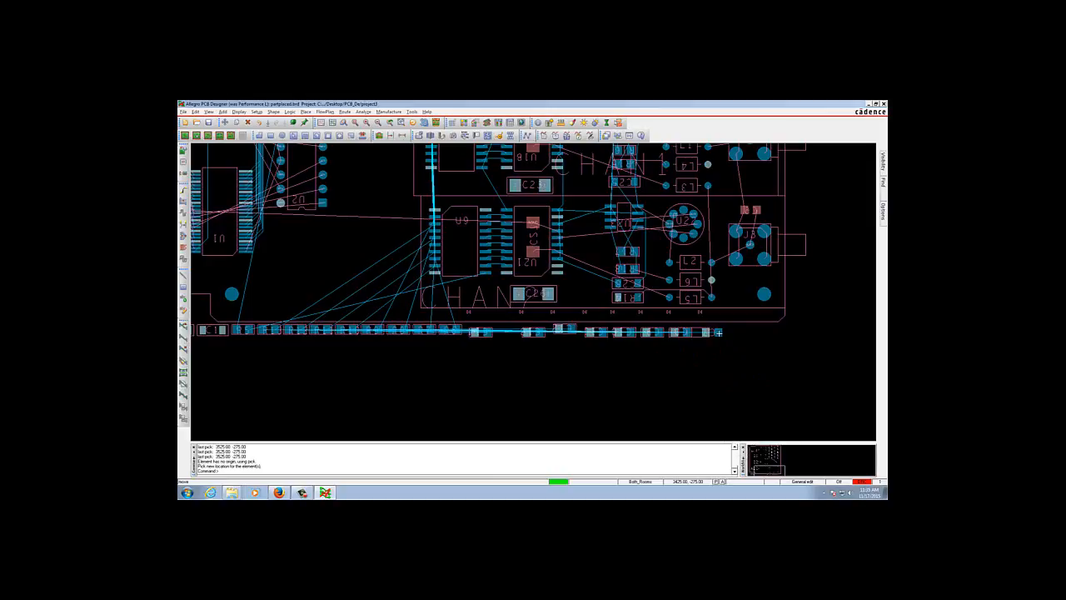
pyautogui.press('Escape')
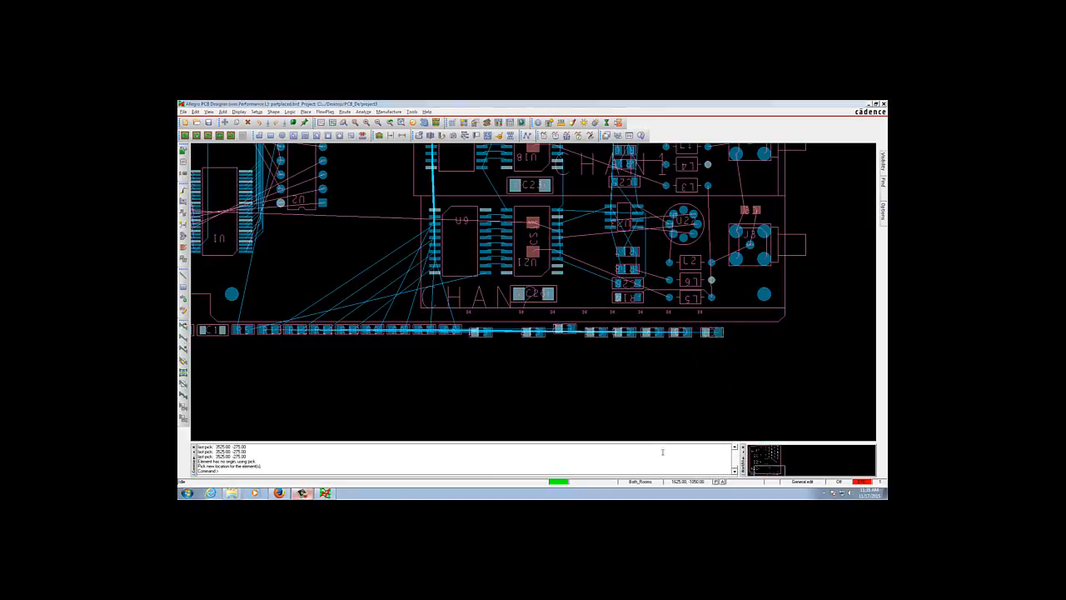
# Move capacitors C7 to C14 from below the board into a vertical column beside U9 of the CHAN2 room, with C14 above C7
pyautogui.click(714, 333)
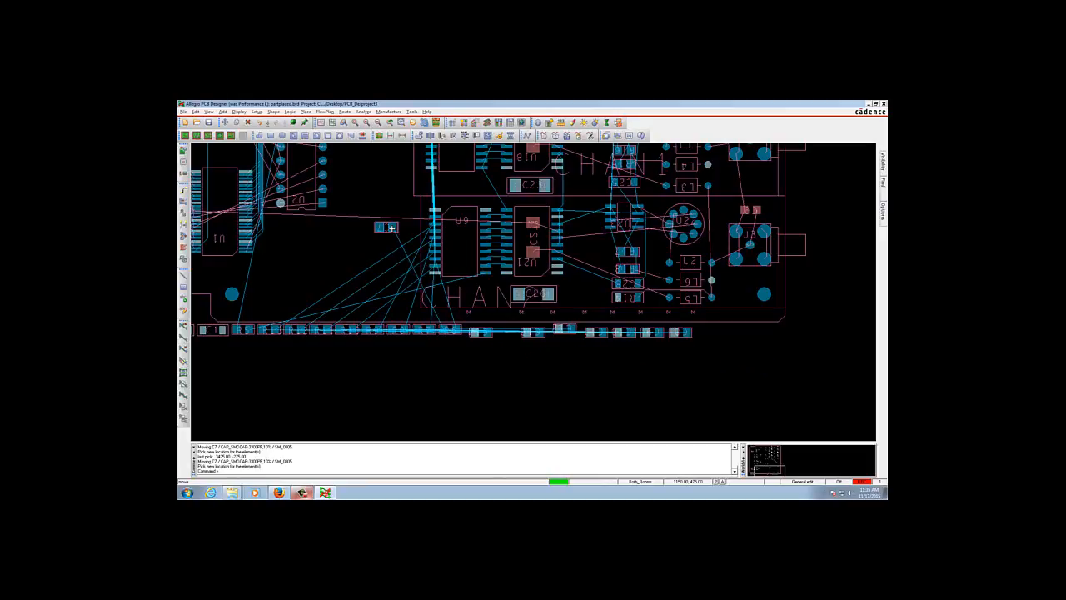
pyautogui.click(391, 225)
pyautogui.click(685, 331)
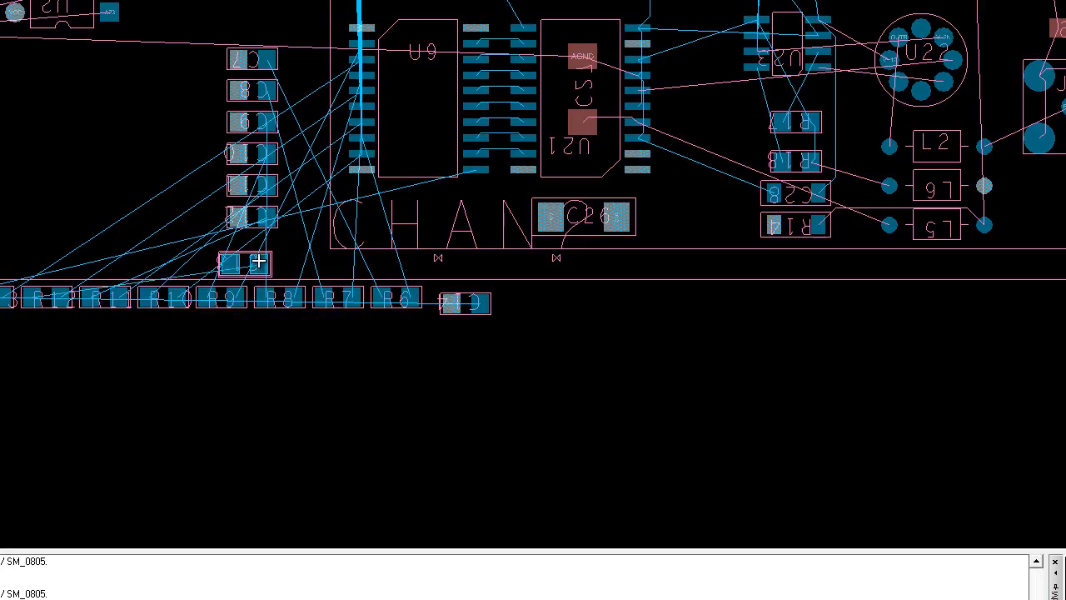
pyautogui.click(265, 248)
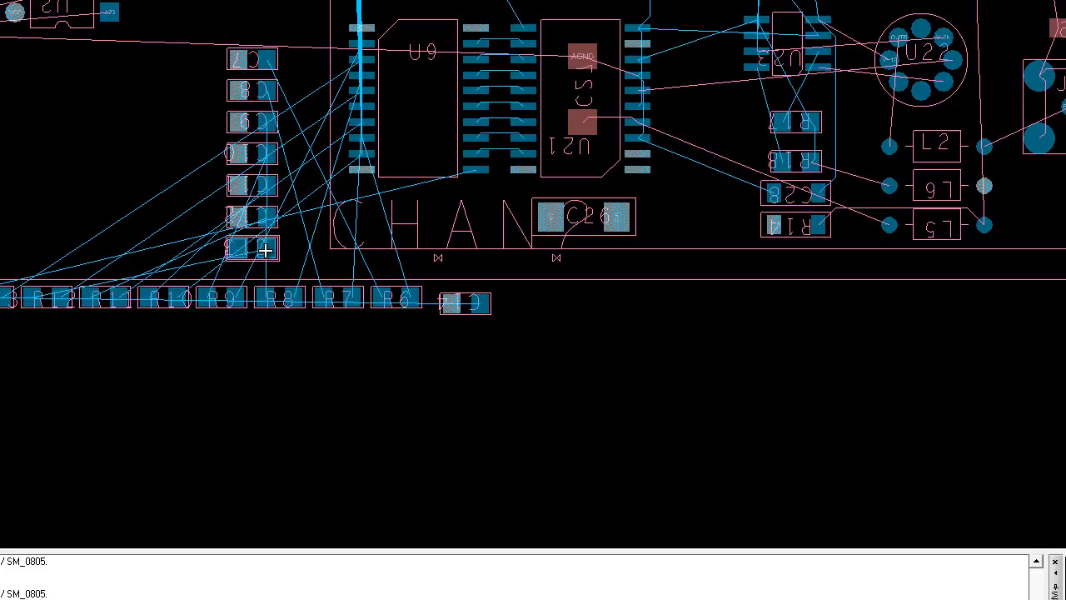
pyautogui.click(456, 301)
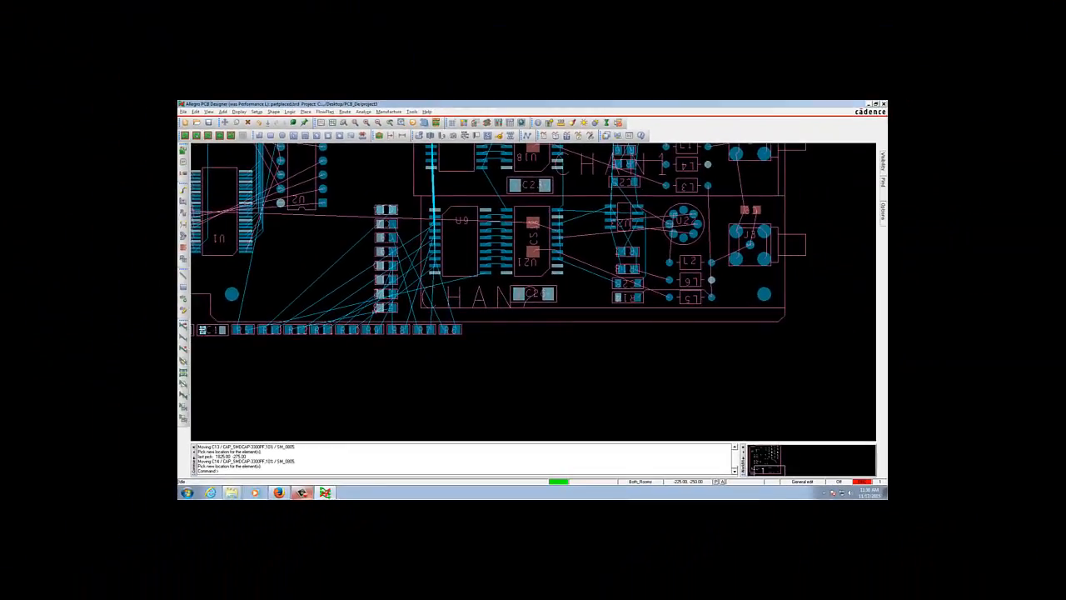
# Place C1 to C4 directly below U1 to U4 respectively, and move R5 inside the outline of U5
pyautogui.click(201, 330)
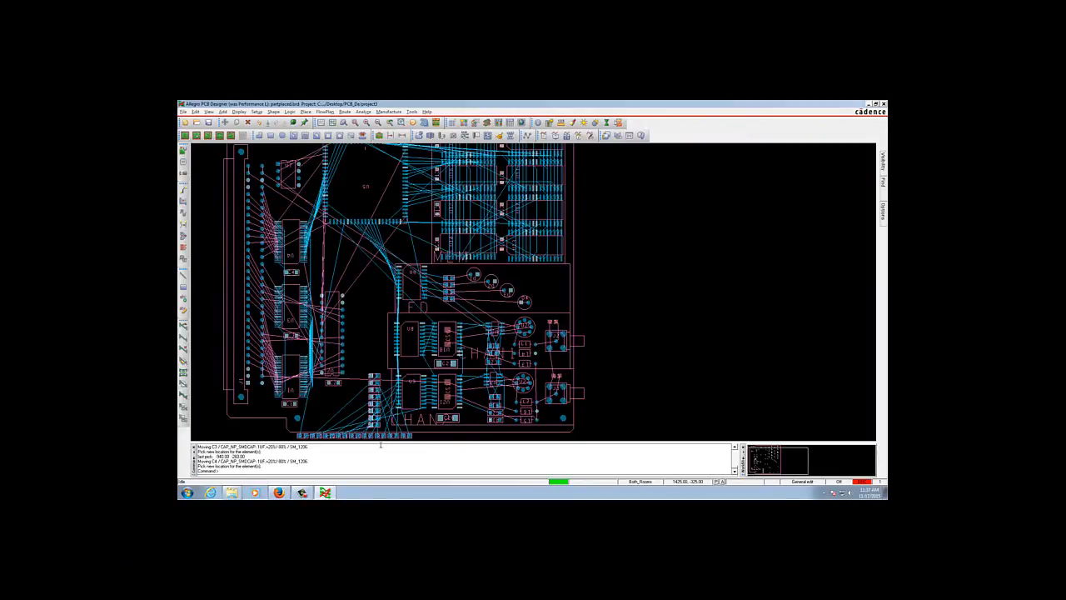
pyautogui.click(303, 434)
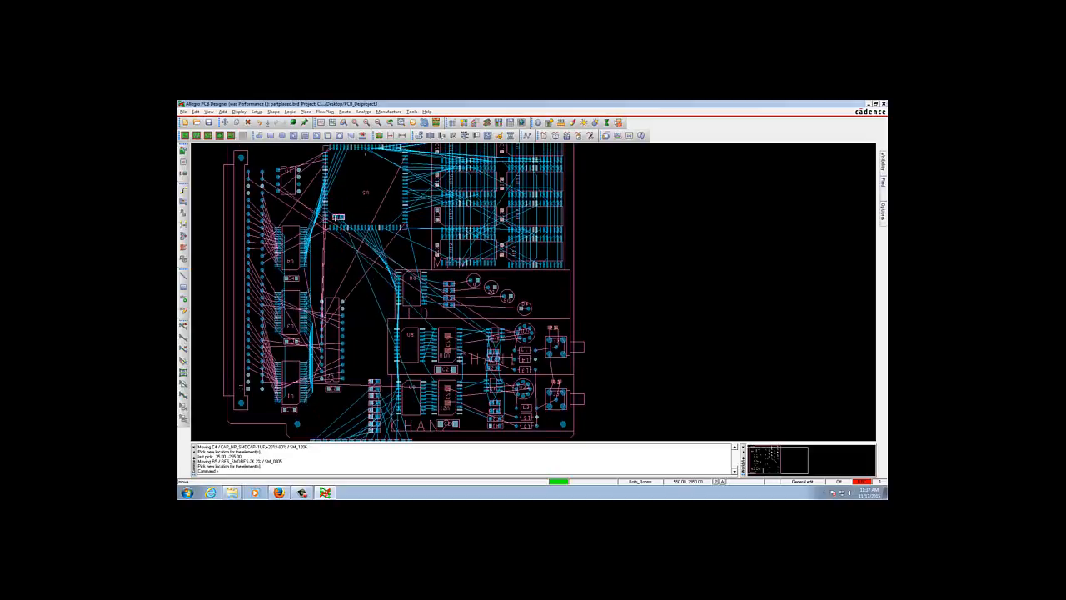
pyautogui.click(342, 211)
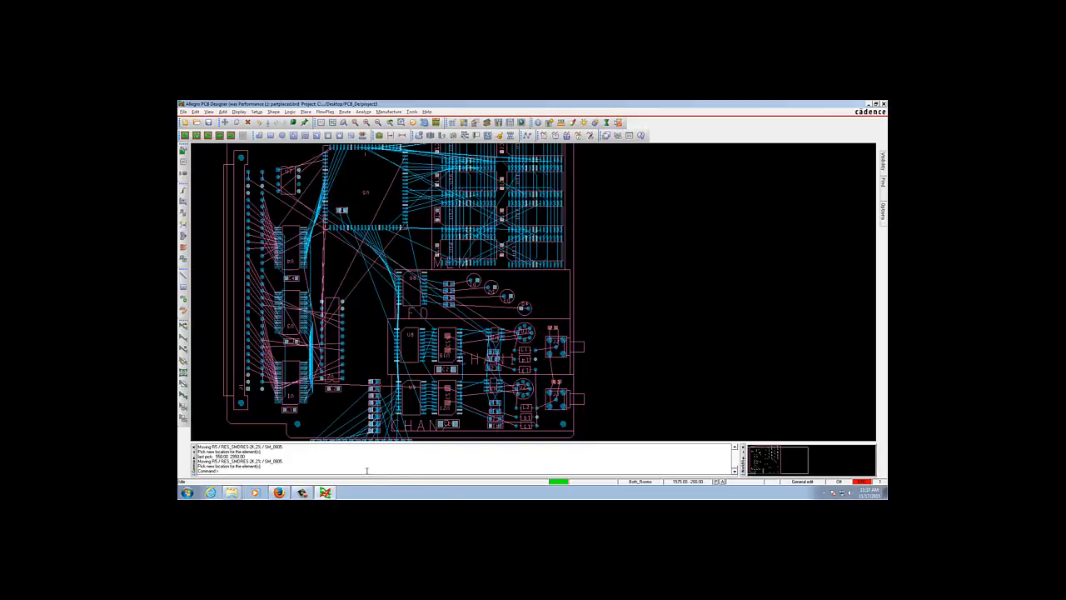
# Move resistors R6, R7 and R8 from below the board into a column beside the C14, C7 and C8 capacitors
pyautogui.scroll(-1, 344, 425)
pyautogui.scroll(1, 304, 422)
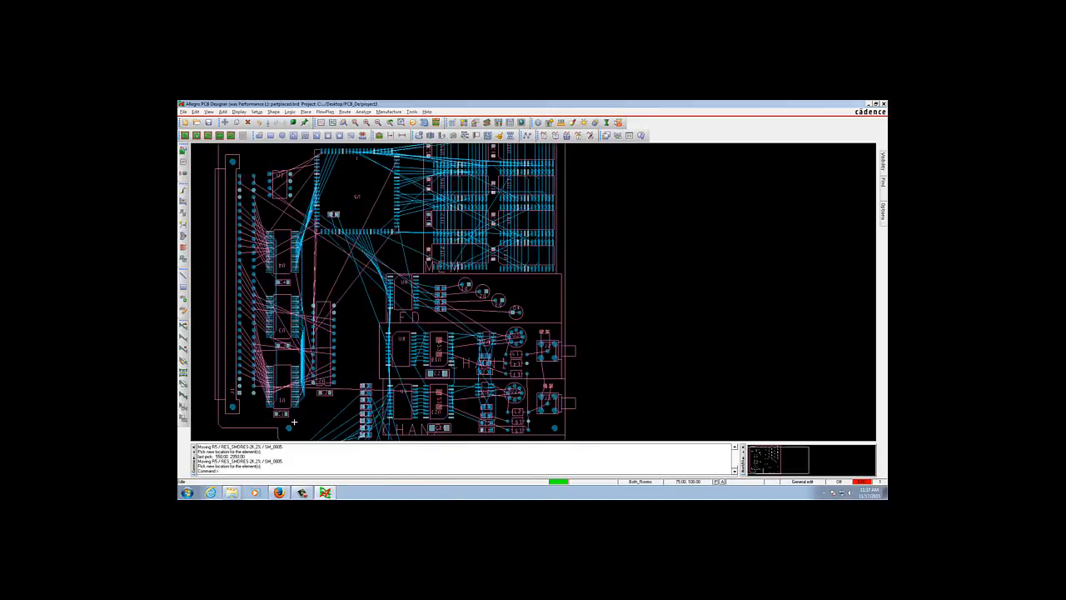
pyautogui.scroll(-1, 323, 398)
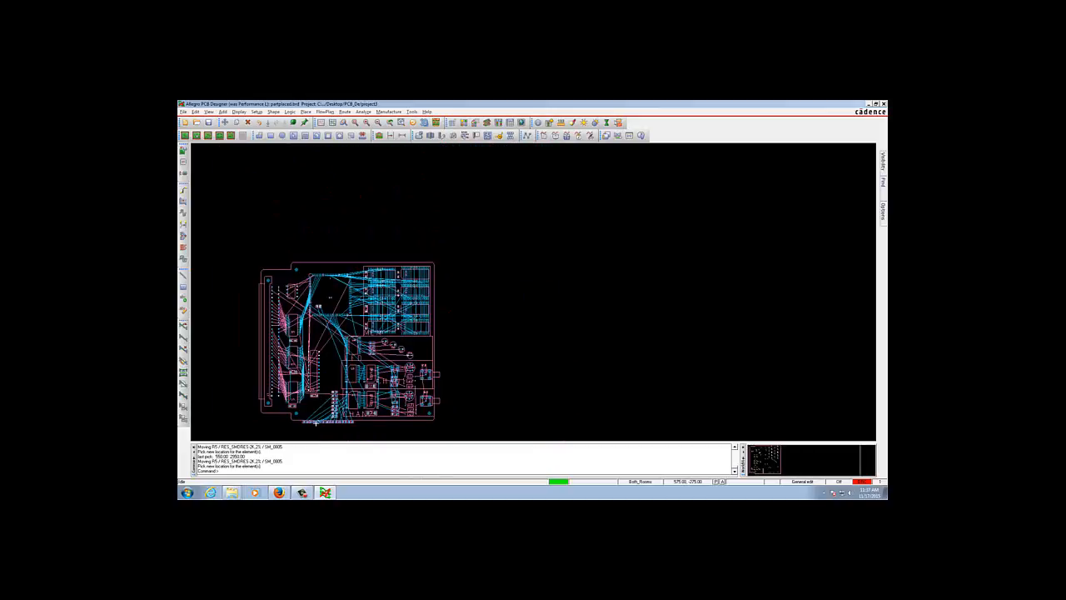
pyautogui.scroll(1, 314, 421)
pyautogui.scroll(1, 315, 421)
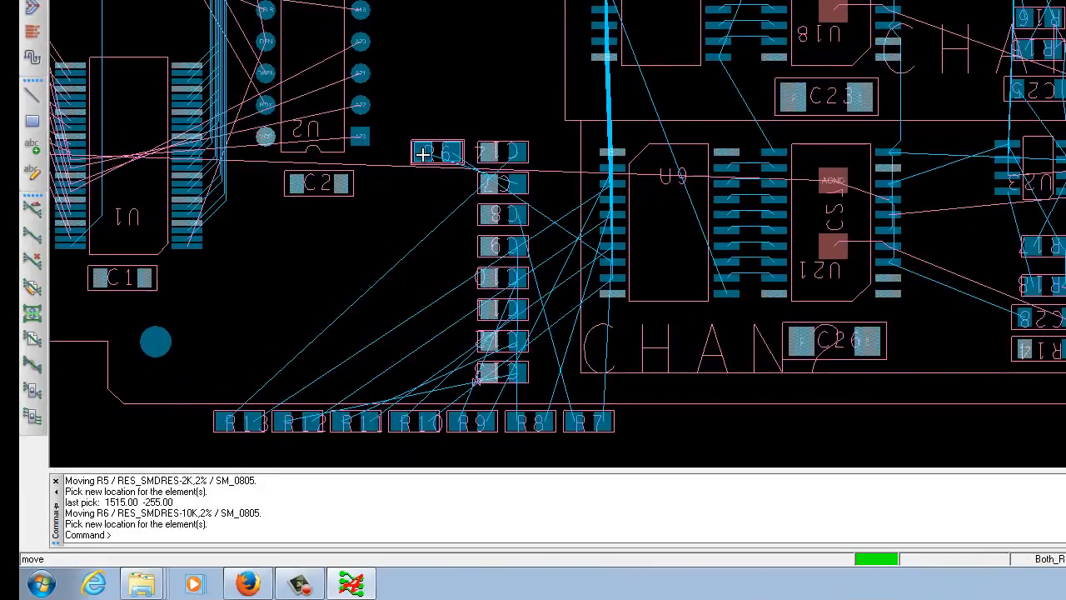
pyautogui.click(423, 153)
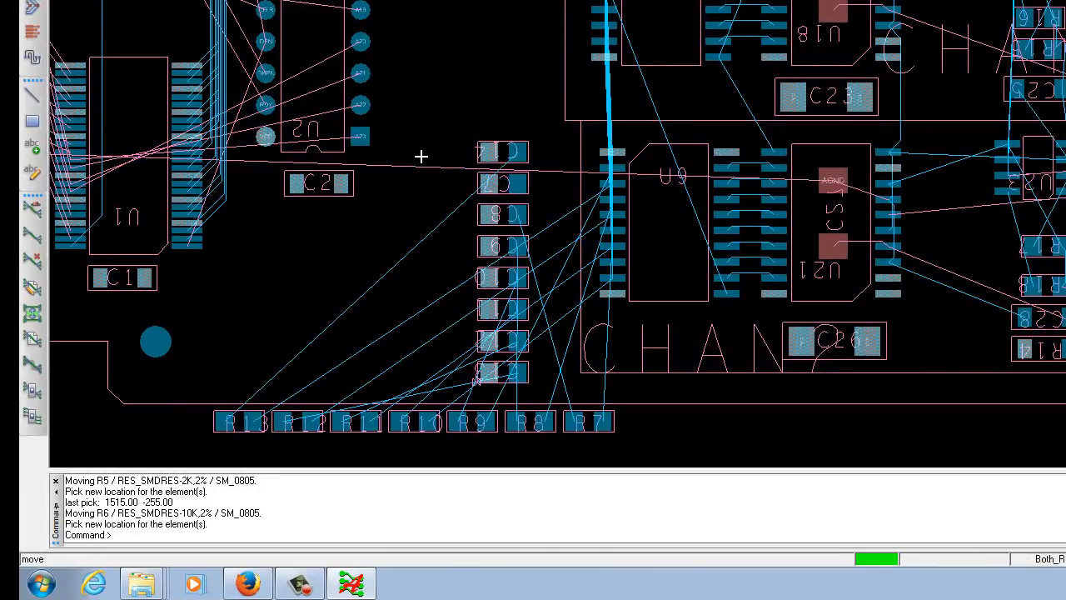
pyautogui.click(589, 422)
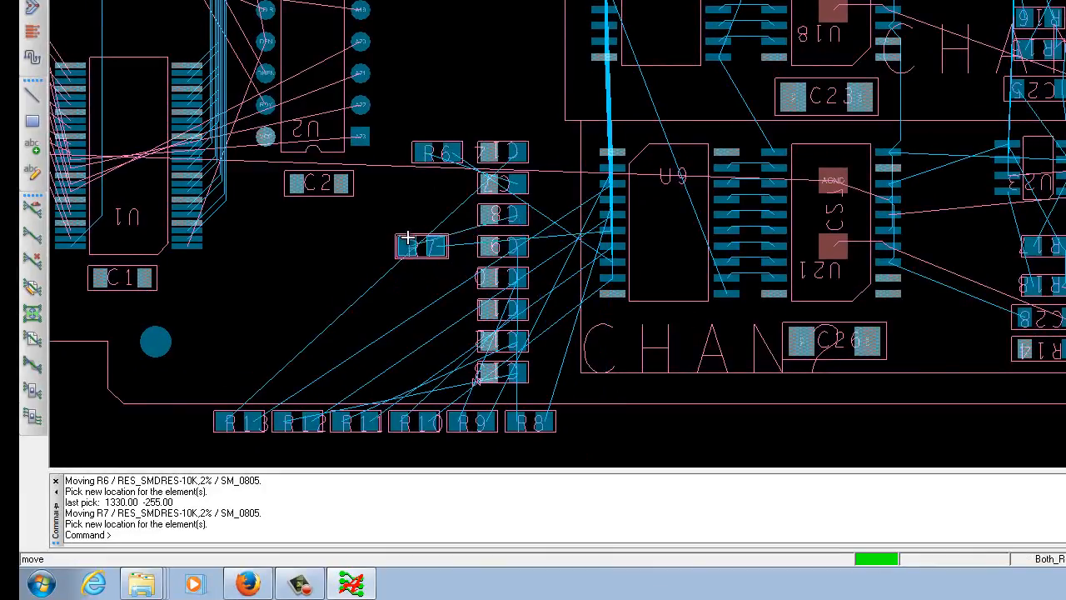
pyautogui.click(437, 184)
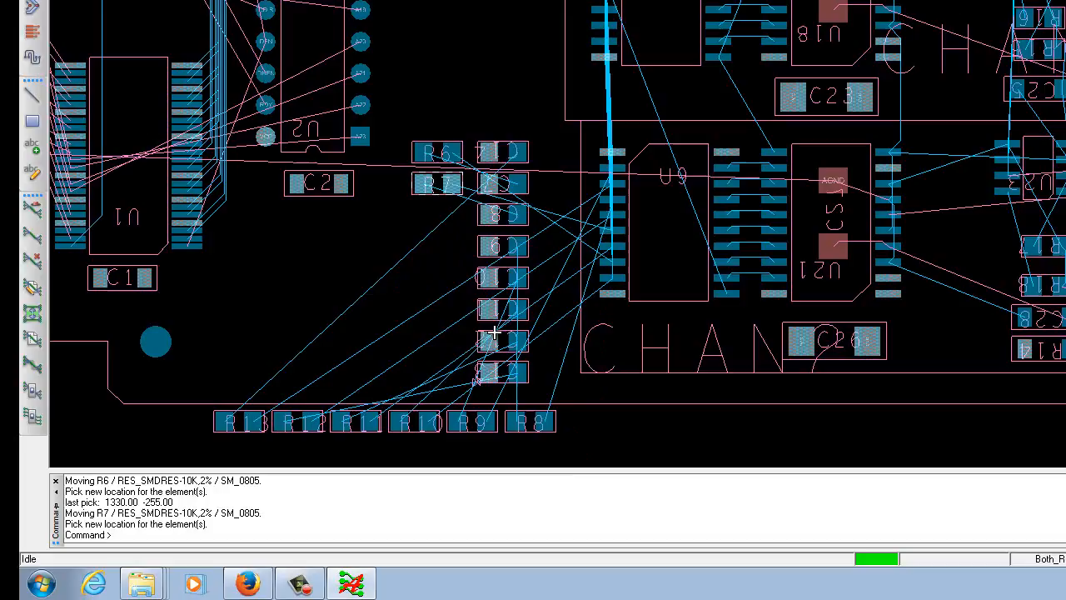
pyautogui.click(538, 423)
pyautogui.click(424, 218)
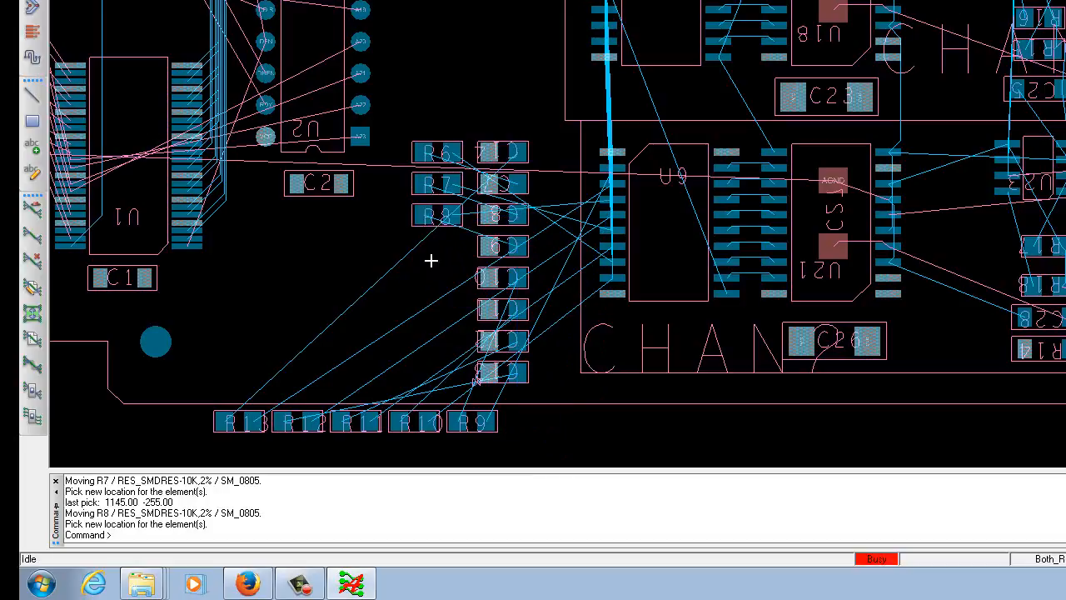
# Continue the resistor column under R8 with R9, R10, R11 and R12, each level with its neighbouring capacitor
pyautogui.click(483, 421)
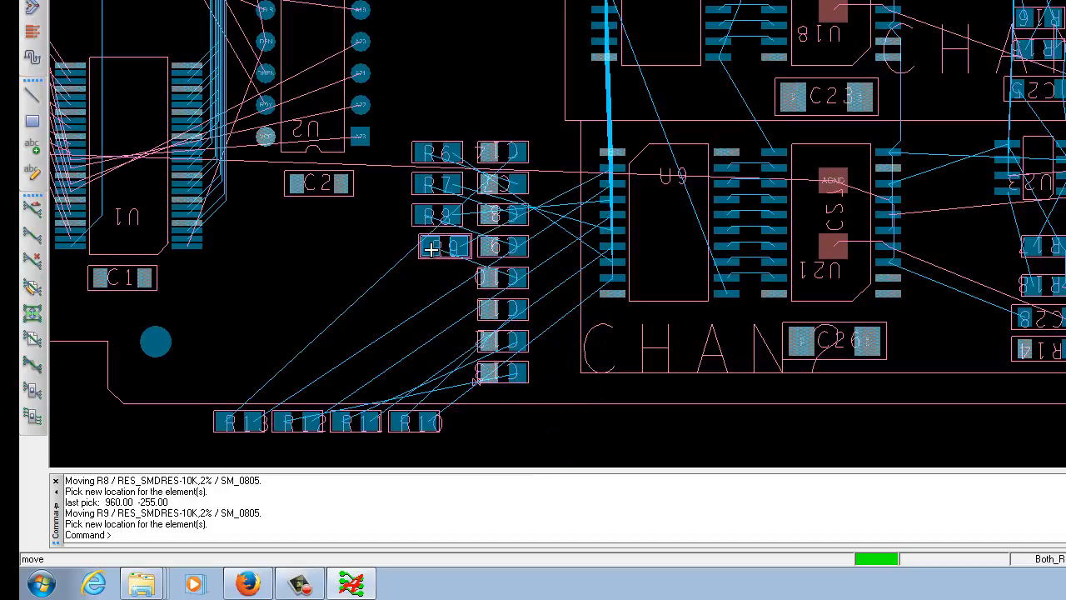
pyautogui.click(426, 249)
pyautogui.click(419, 420)
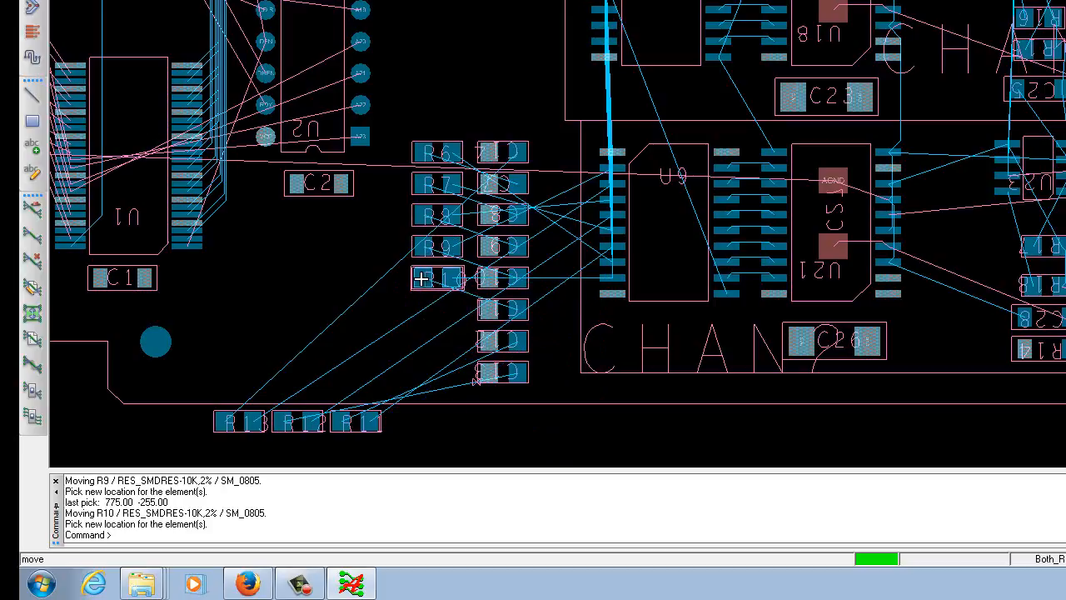
pyautogui.click(421, 279)
pyautogui.click(369, 421)
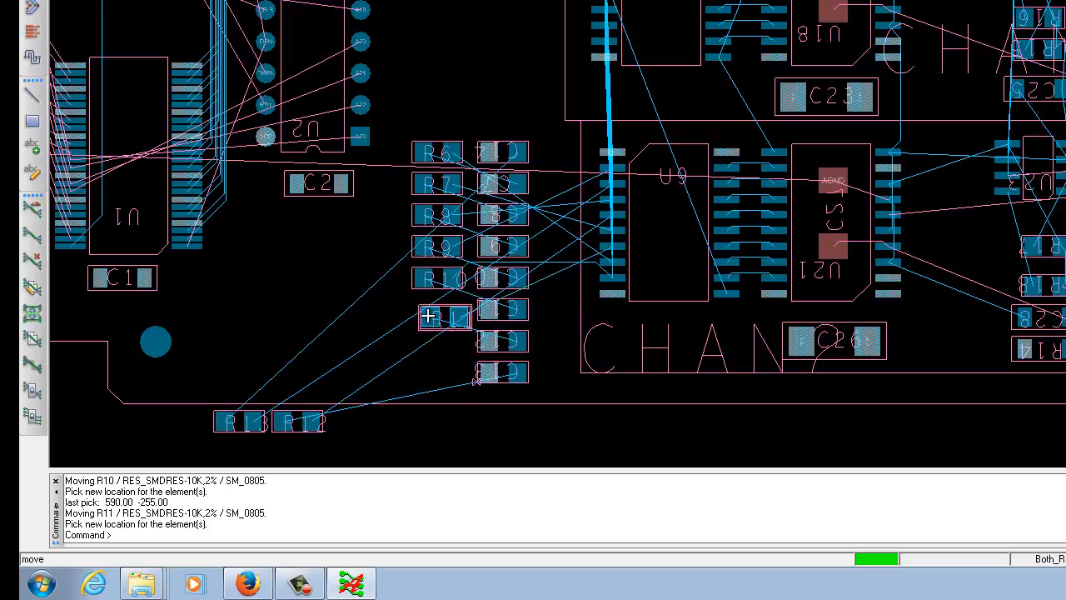
pyautogui.click(425, 311)
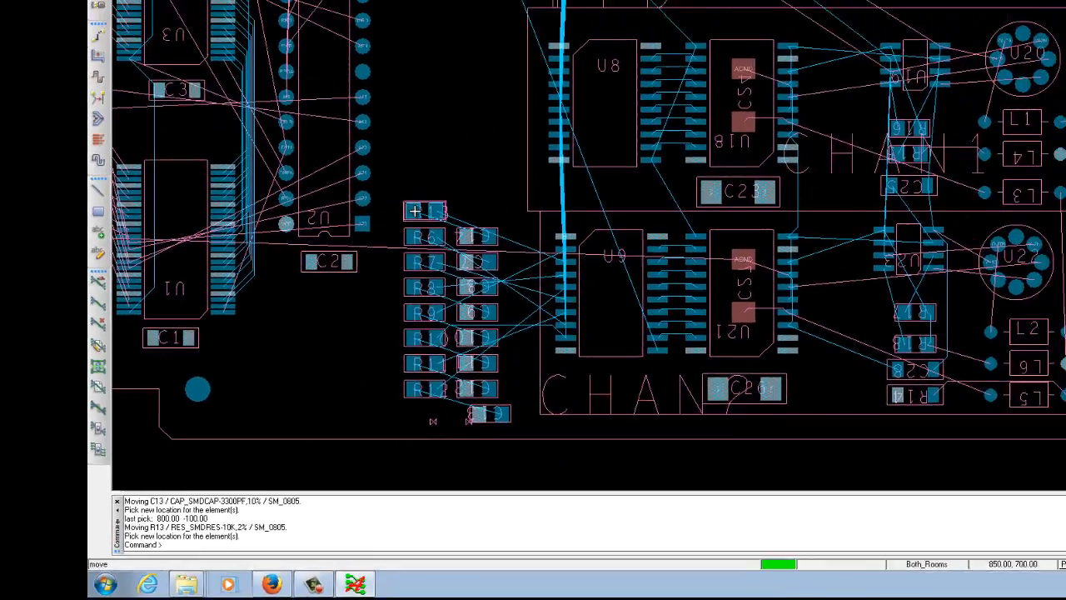
# Place R13 above R6 and move C13 to the head of the capacitor column, level with R13
pyautogui.click(424, 120)
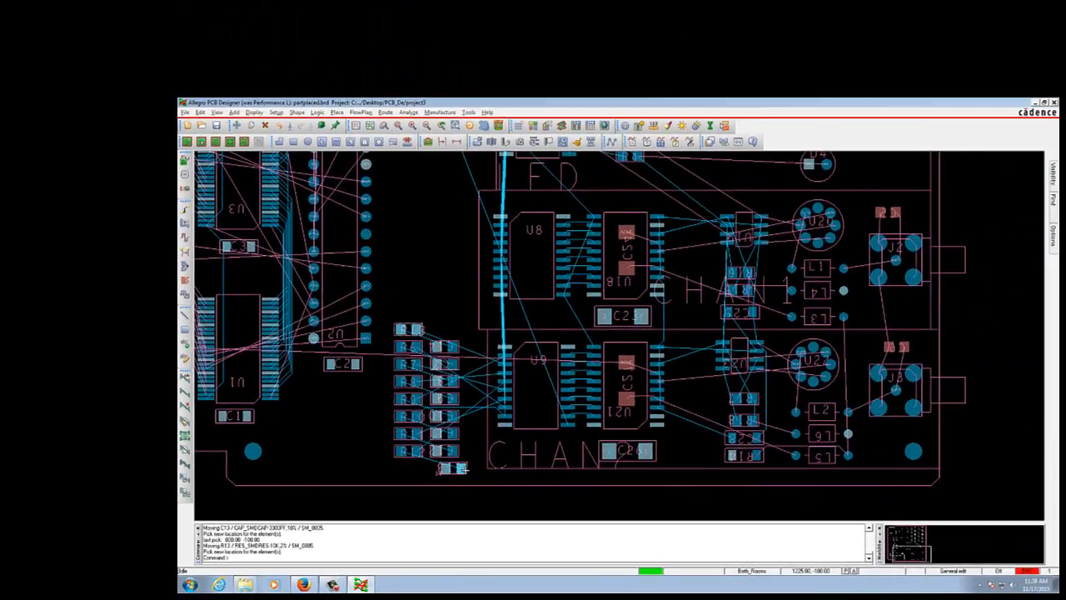
pyautogui.click(463, 469)
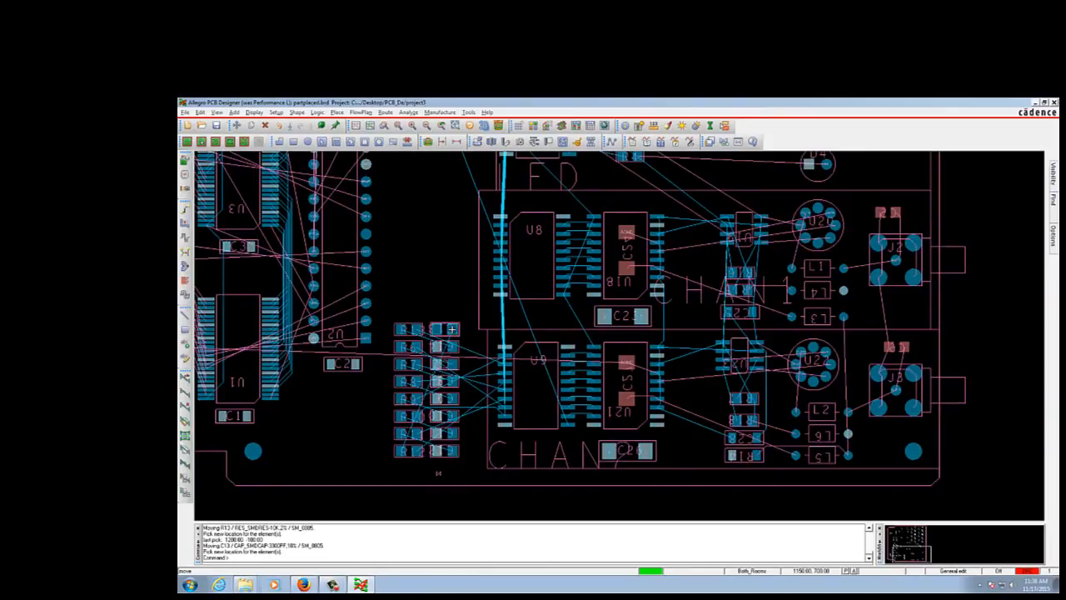
pyautogui.click(451, 329)
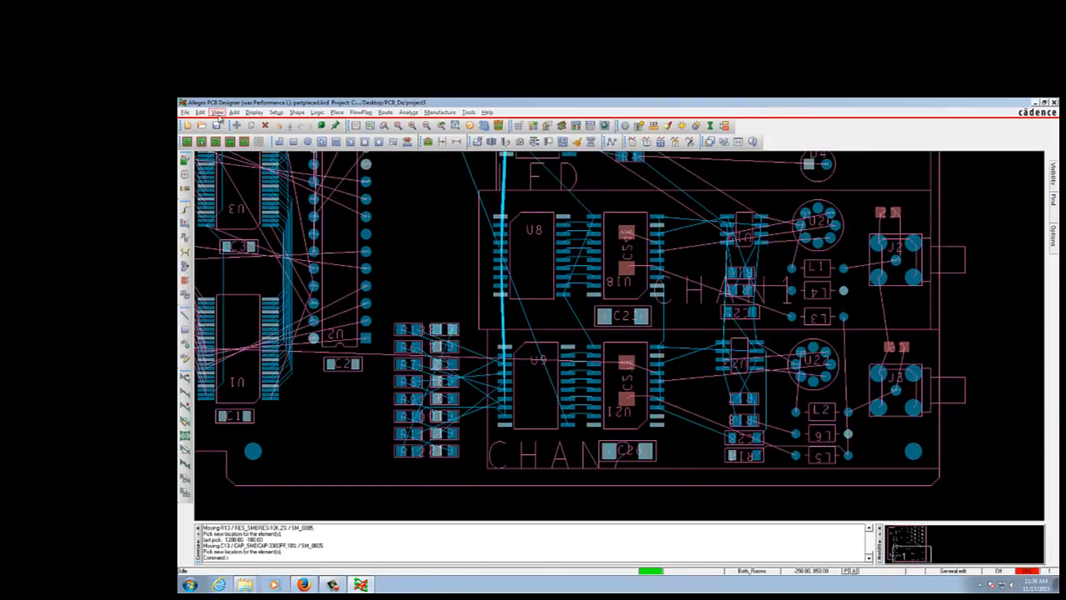
# Fit the whole board in view and save it under the new file name placed, without overwriting partplaced.brd
pyautogui.click(200, 111)
pyautogui.moveTo(218, 113)
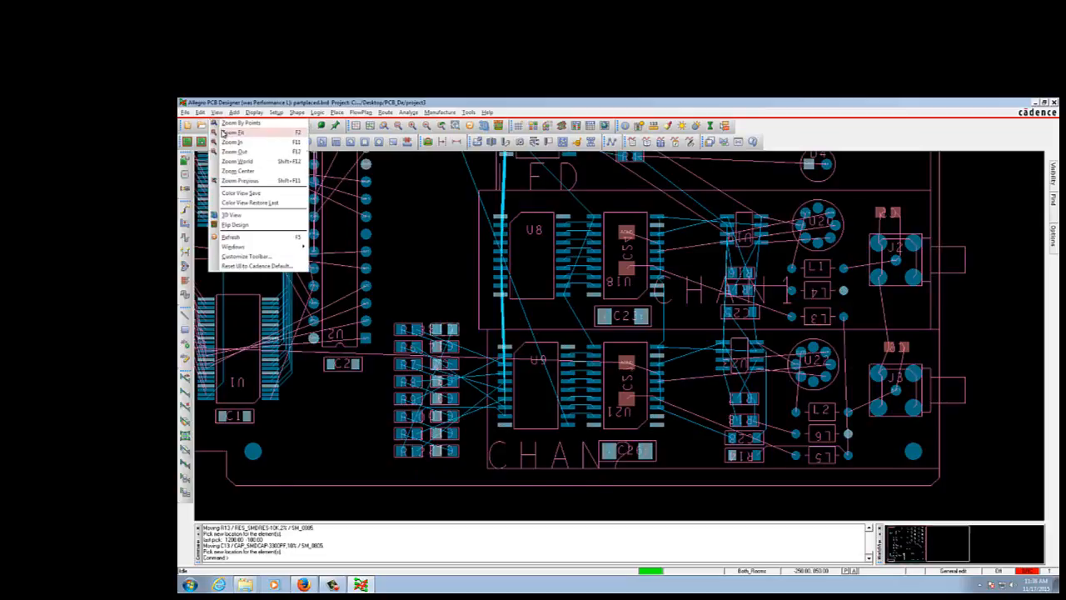
pyautogui.click(232, 132)
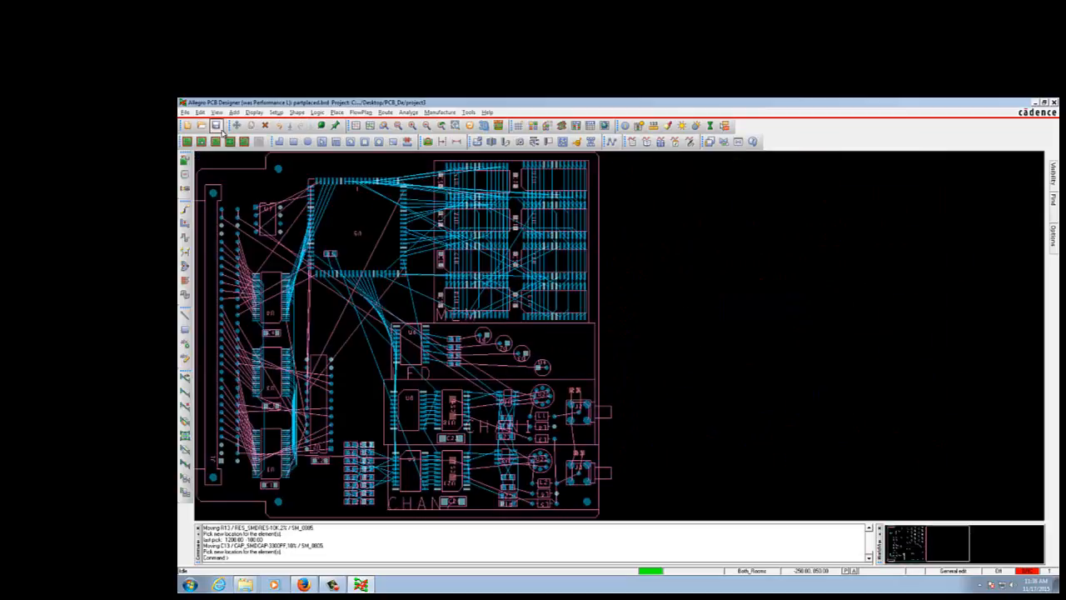
pyautogui.click(185, 112)
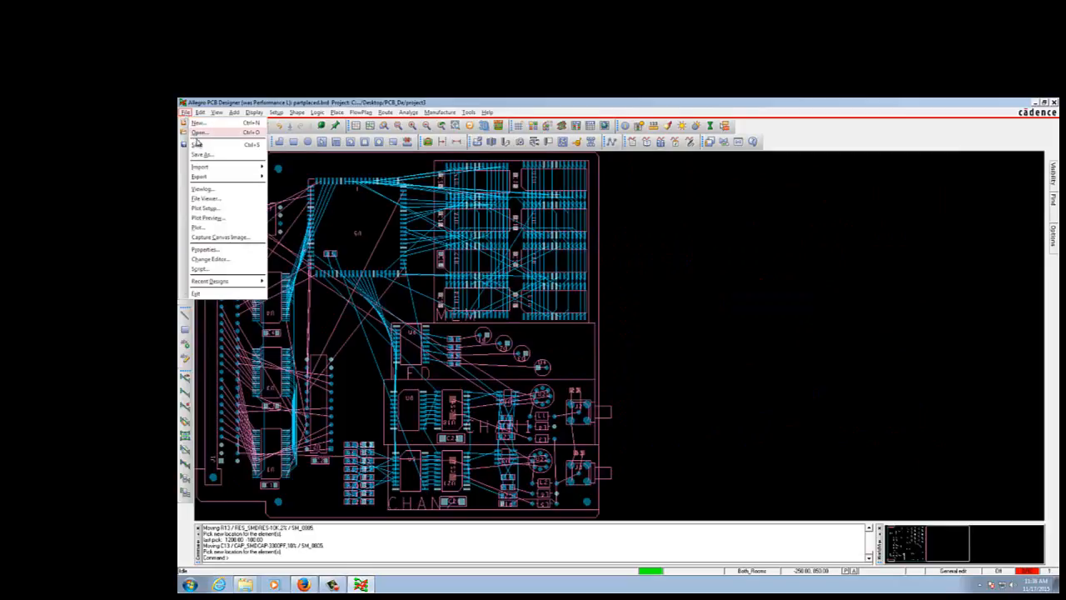
pyautogui.click(197, 144)
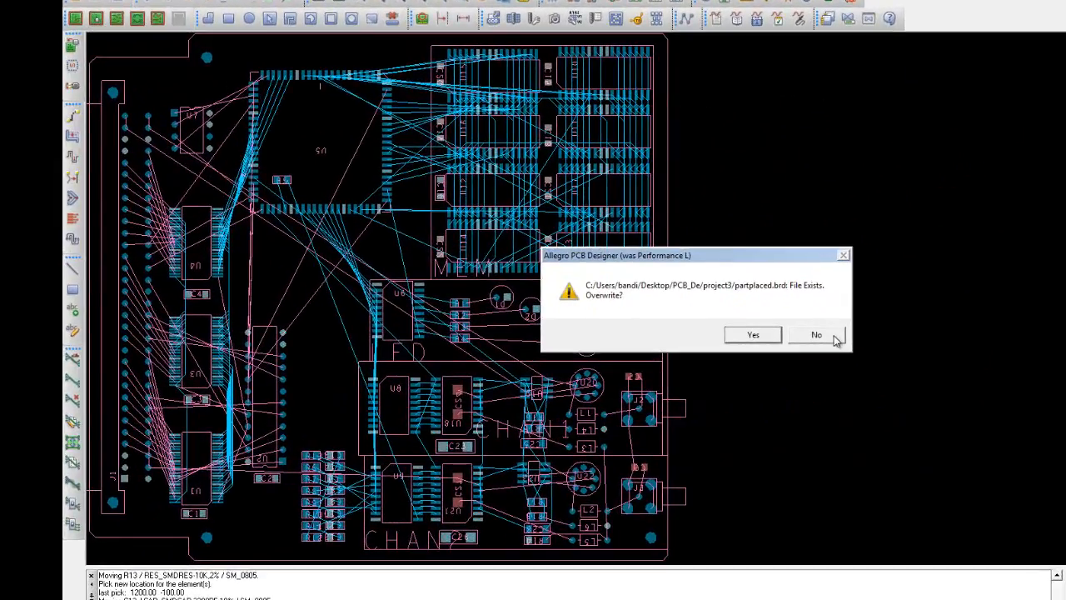
pyautogui.click(835, 337)
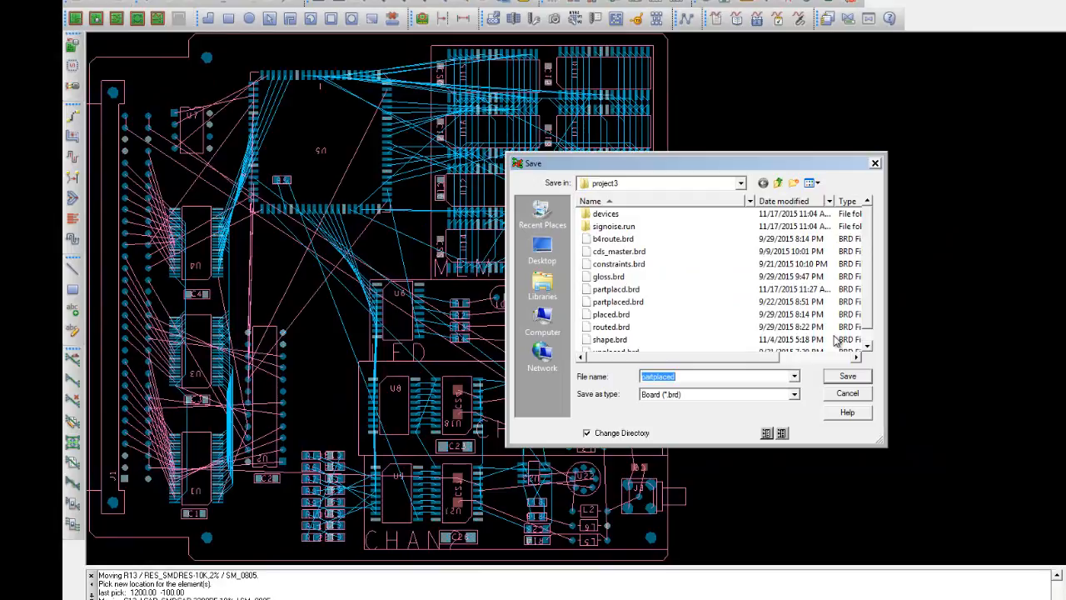
pyautogui.write('pla')
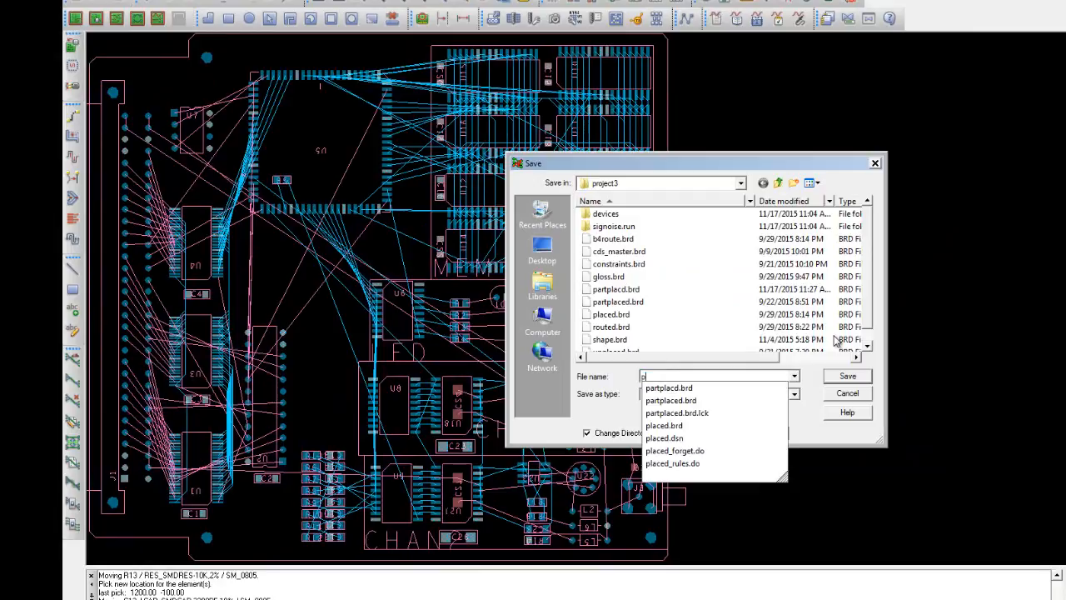
pyautogui.write('ced')
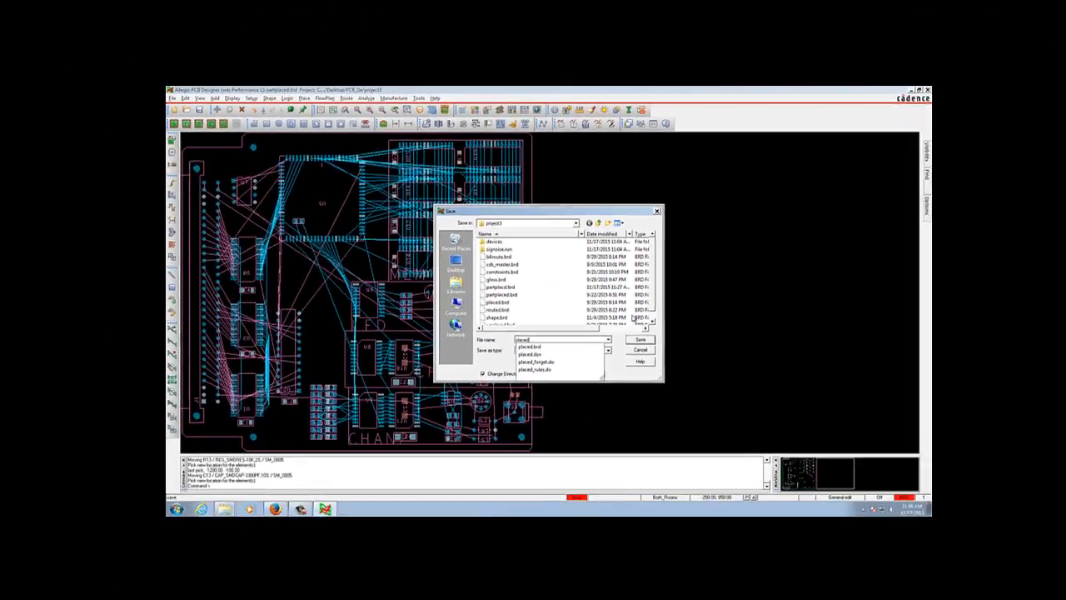
pyautogui.click(306, 493)
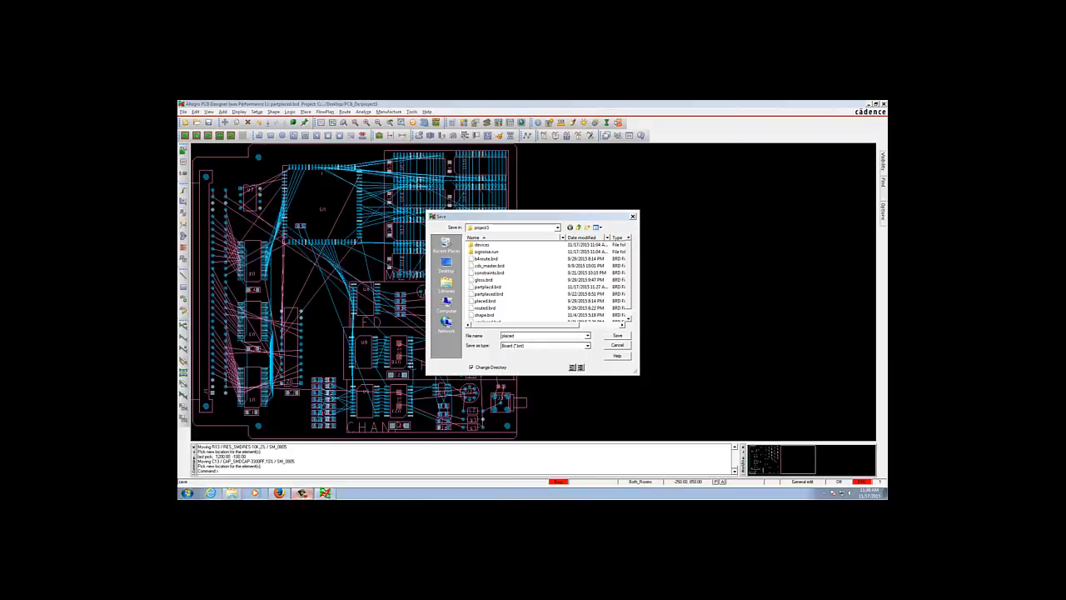
pyautogui.click(620, 336)
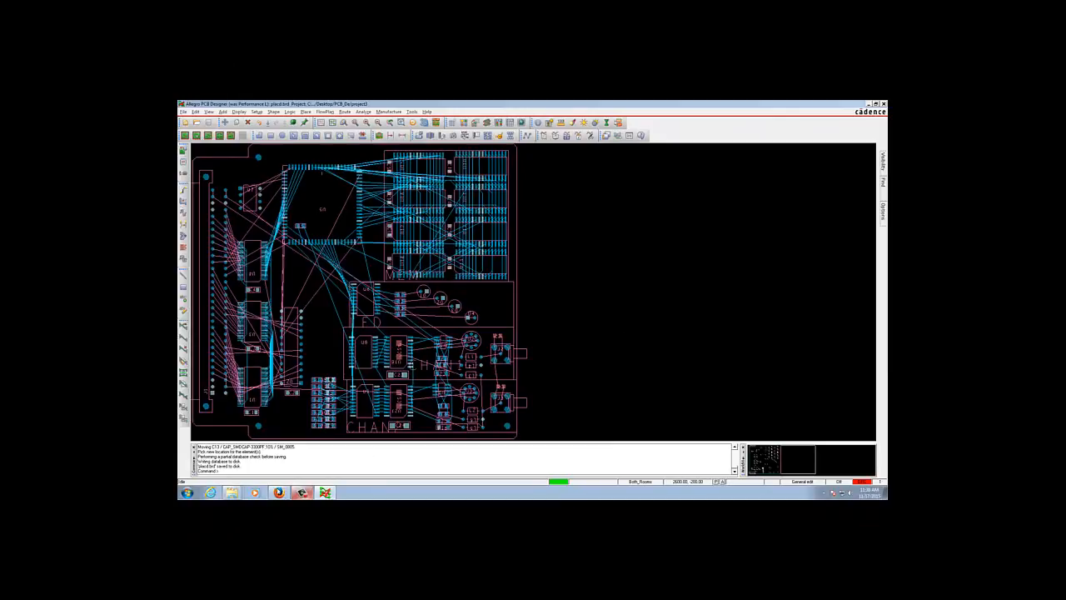
# Generate a Placed Component Report for the board and display it
pyautogui.click(305, 494)
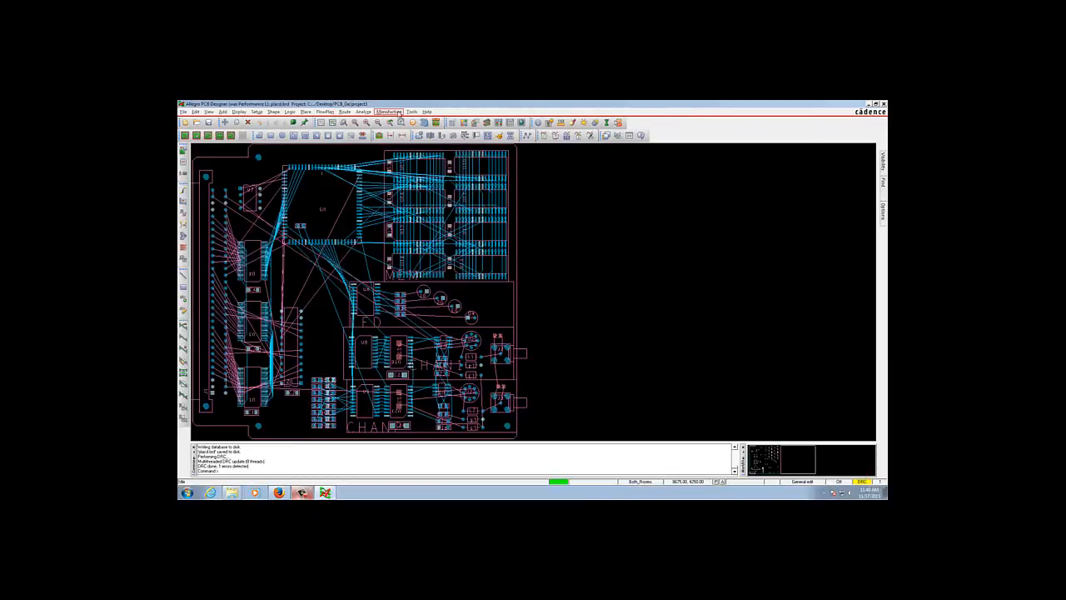
pyautogui.click(411, 112)
pyautogui.click(433, 158)
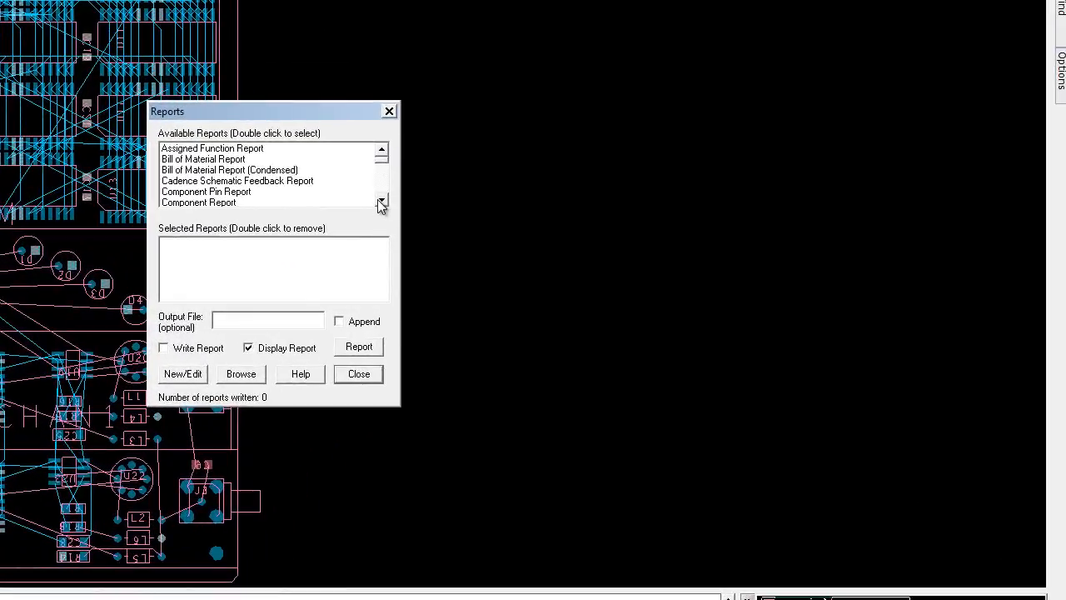
pyautogui.click(567, 264)
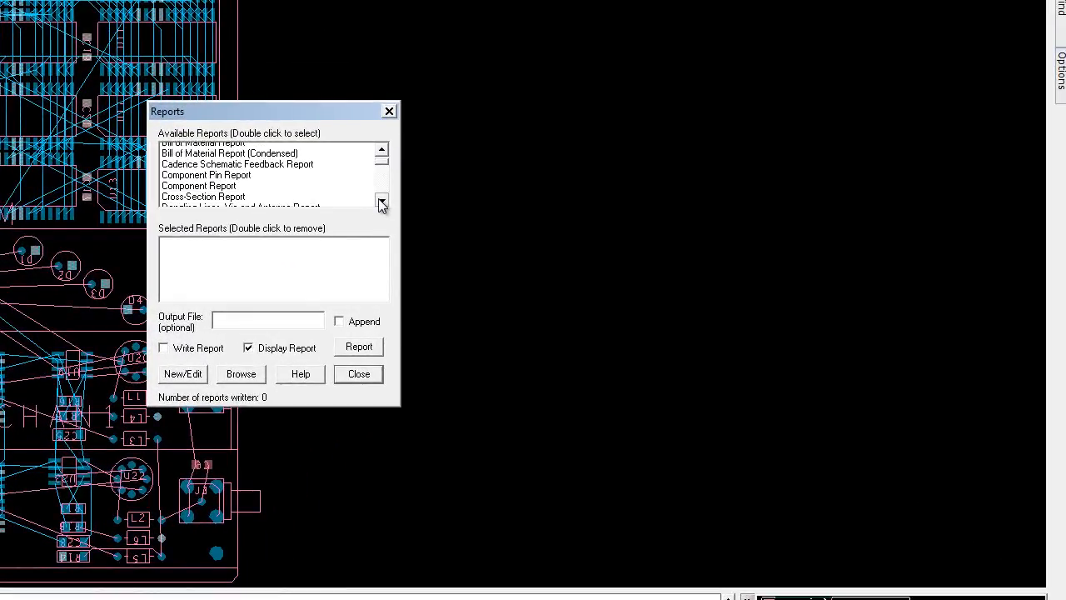
pyautogui.click(566, 264)
pyautogui.click(379, 200)
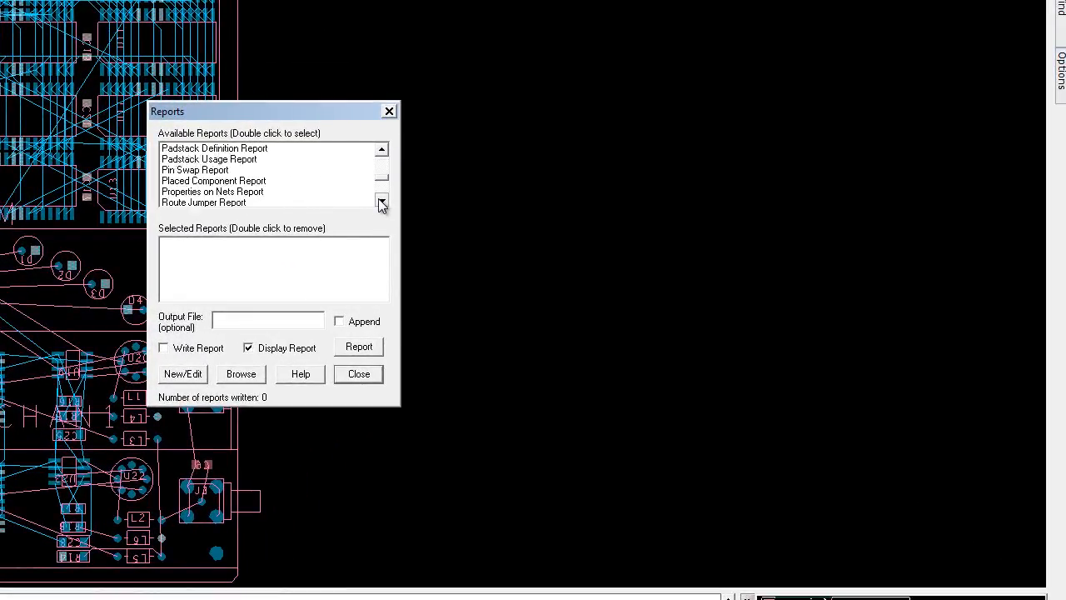
pyautogui.click(383, 152)
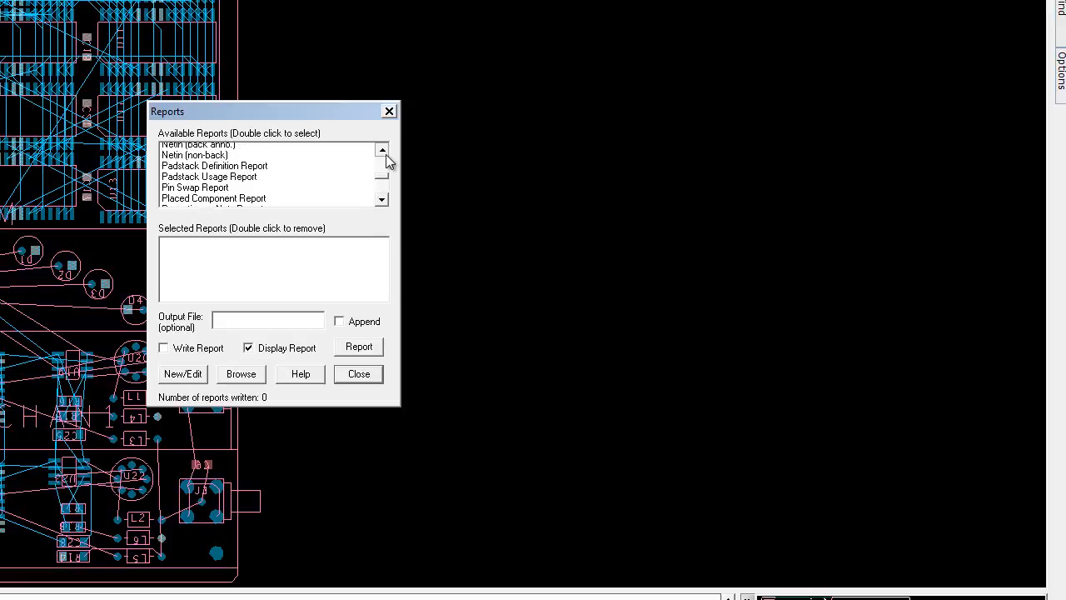
pyautogui.click(384, 201)
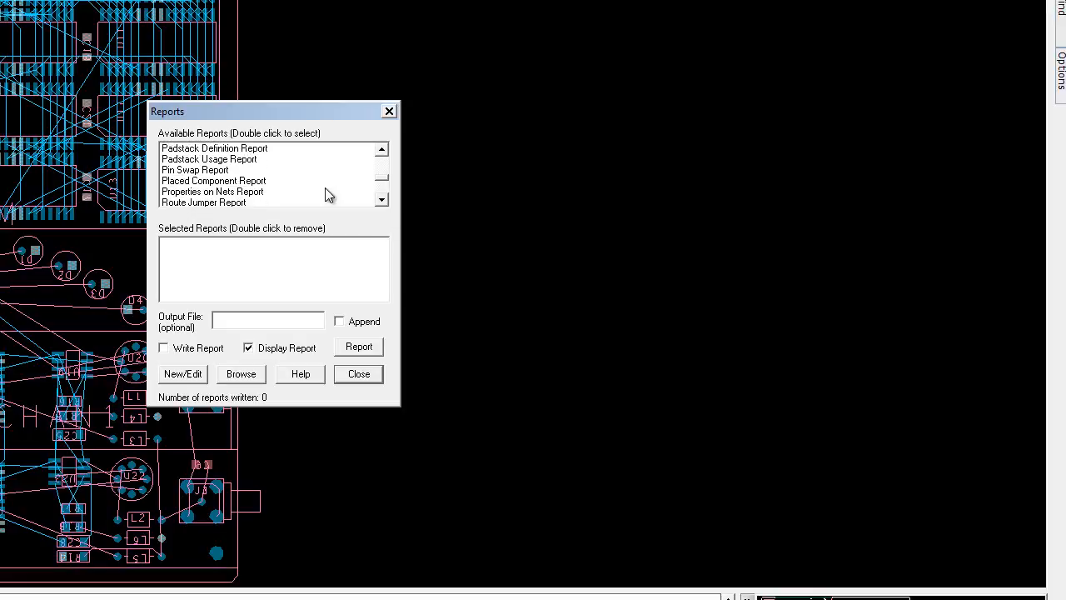
pyautogui.doubleClick(261, 182)
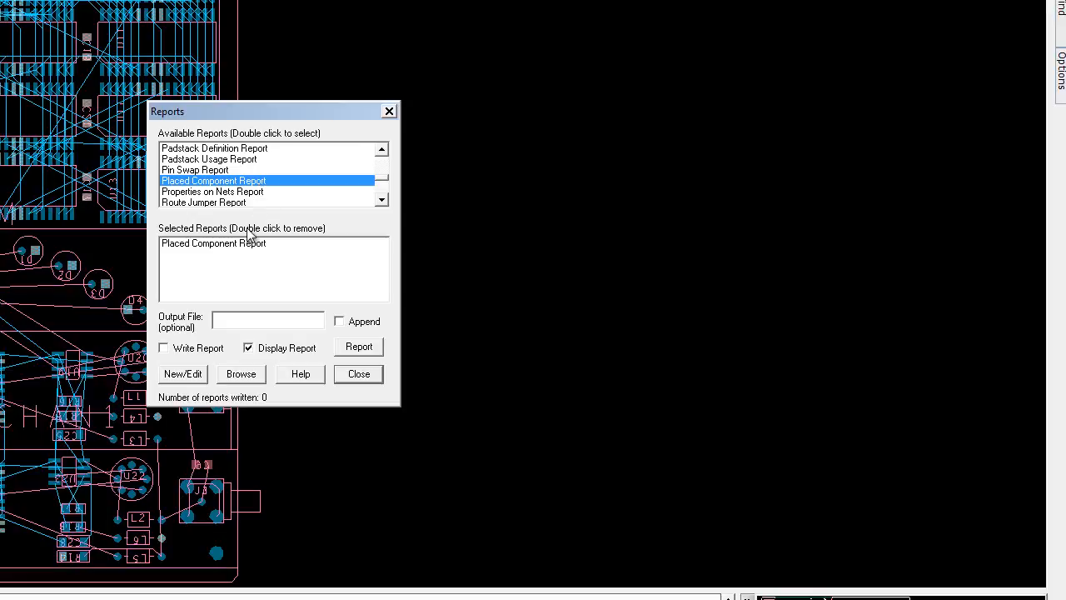
pyautogui.click(239, 246)
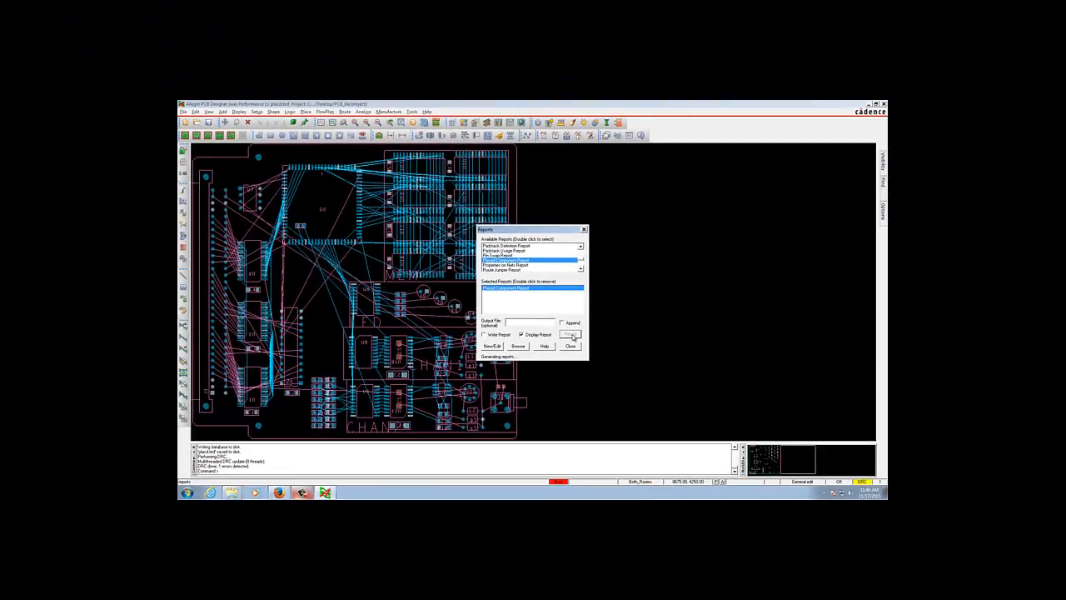
pyautogui.click(359, 346)
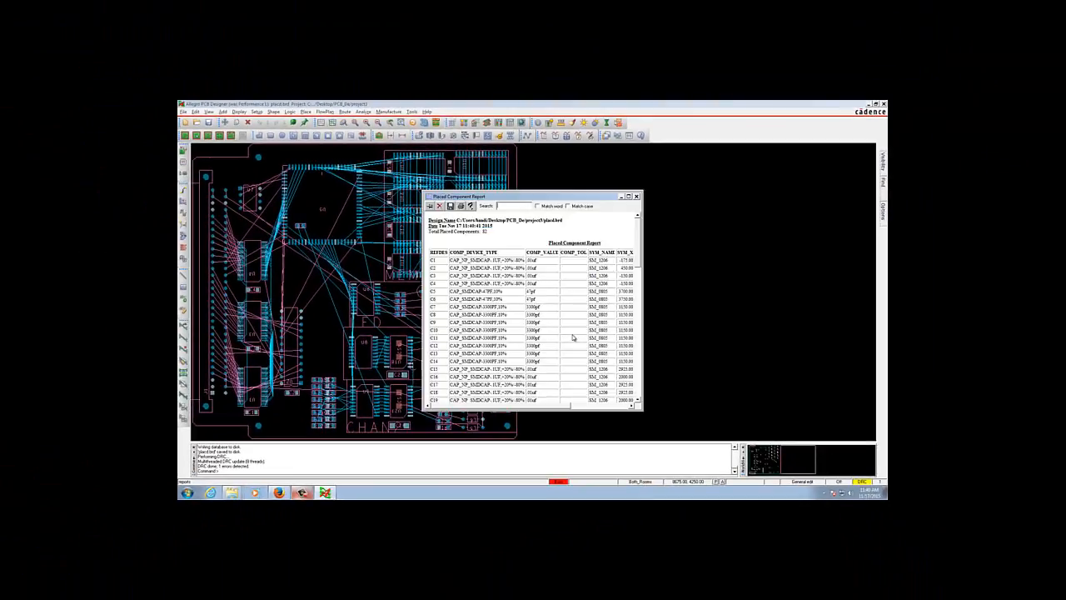
# Review the list of components in the placed component report, and close the report and the Reports dialog
pyautogui.scroll(-9, 638, 268)
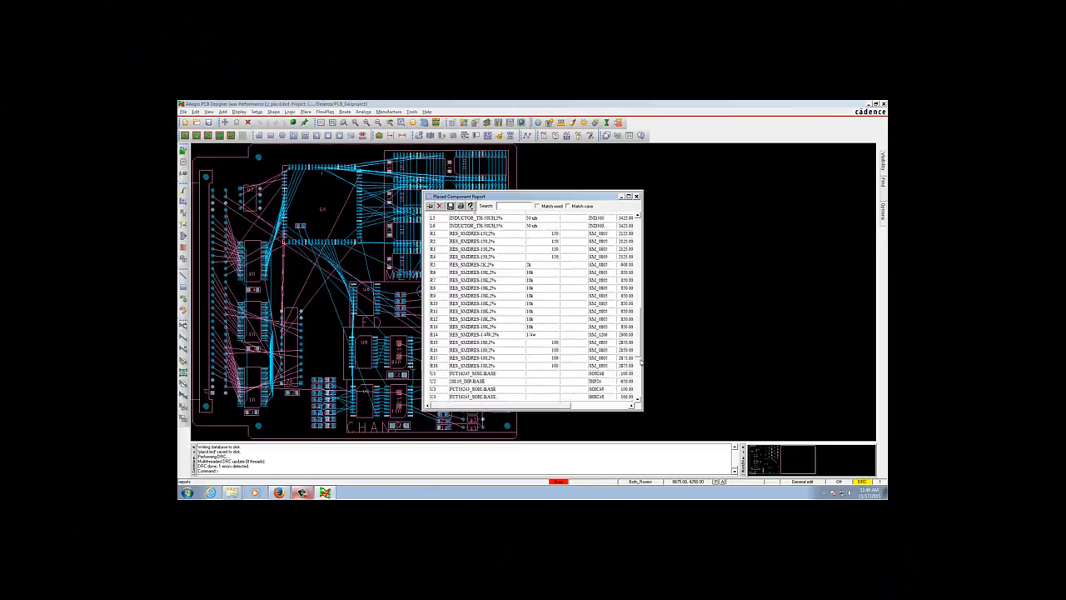
pyautogui.scroll(10, 630, 303)
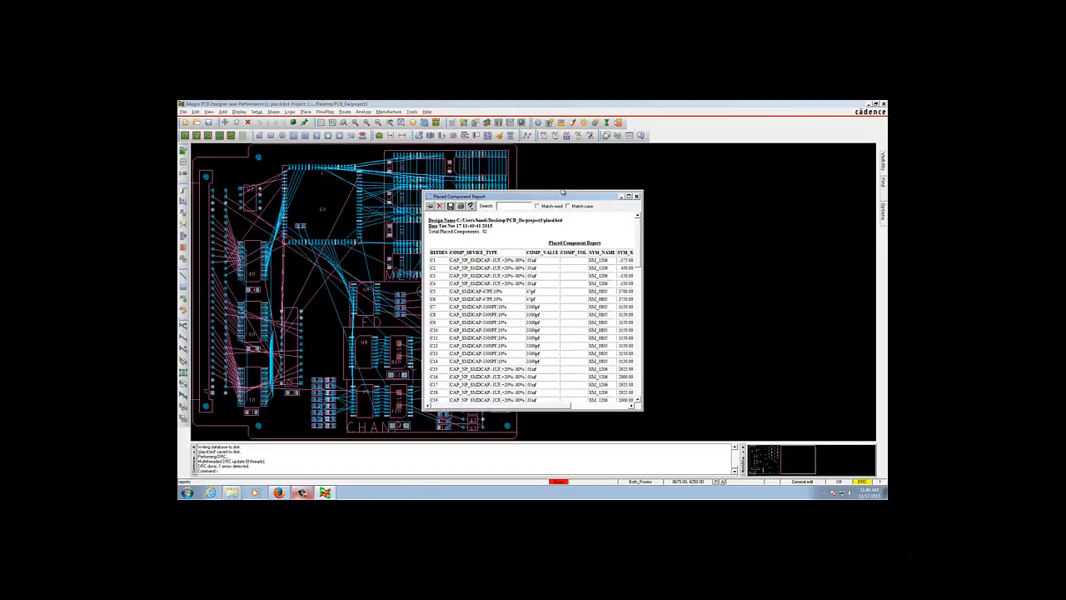
pyautogui.click(636, 196)
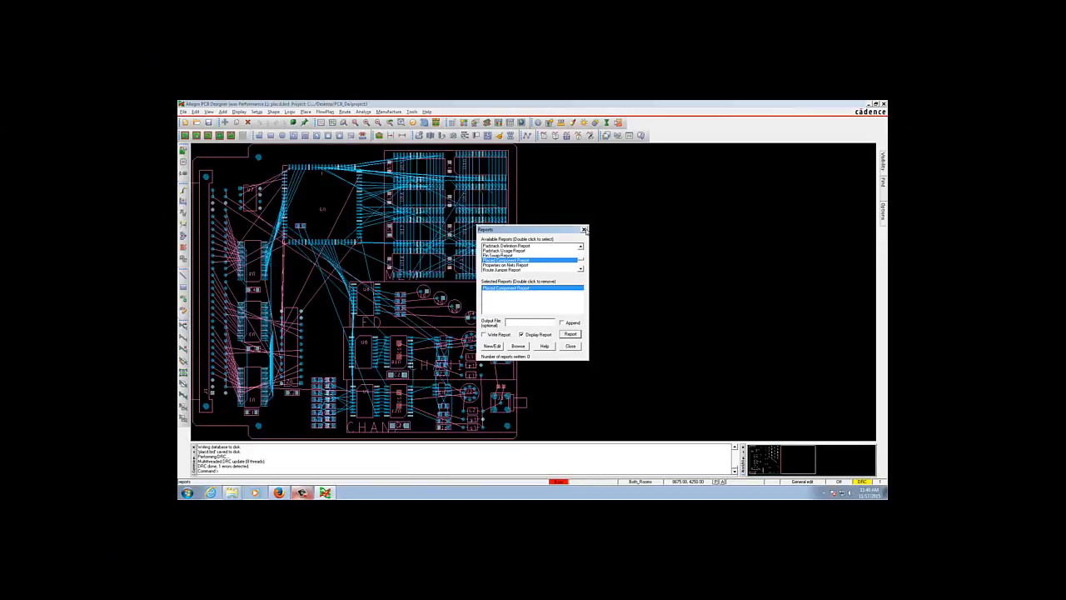
pyautogui.click(584, 229)
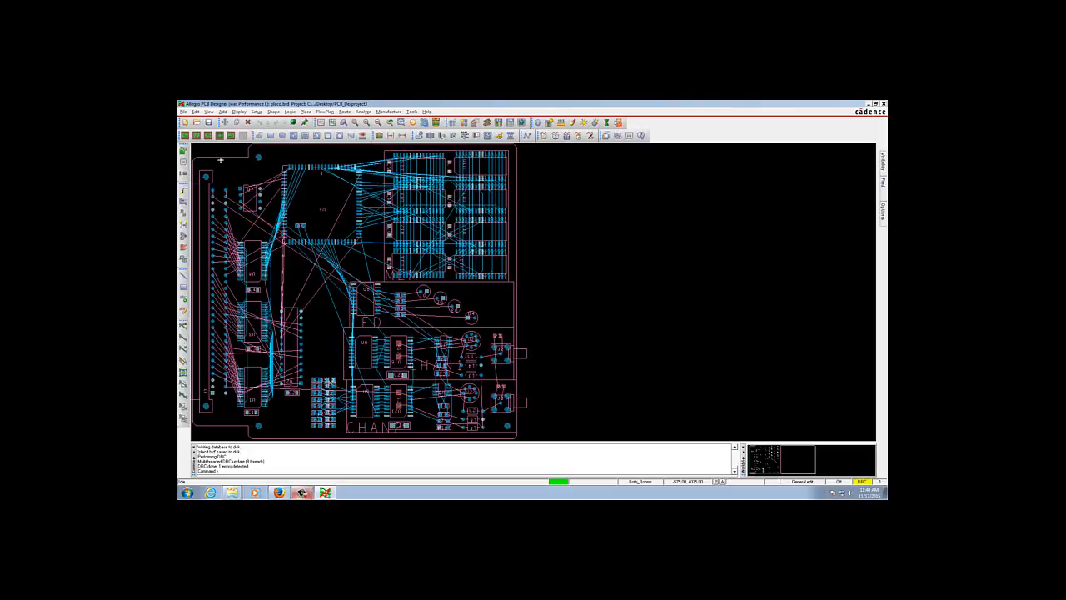
# Check the design status for unplaced symbols, unrouted nets and DRC errors, and close the status dialog
pyautogui.click(242, 111)
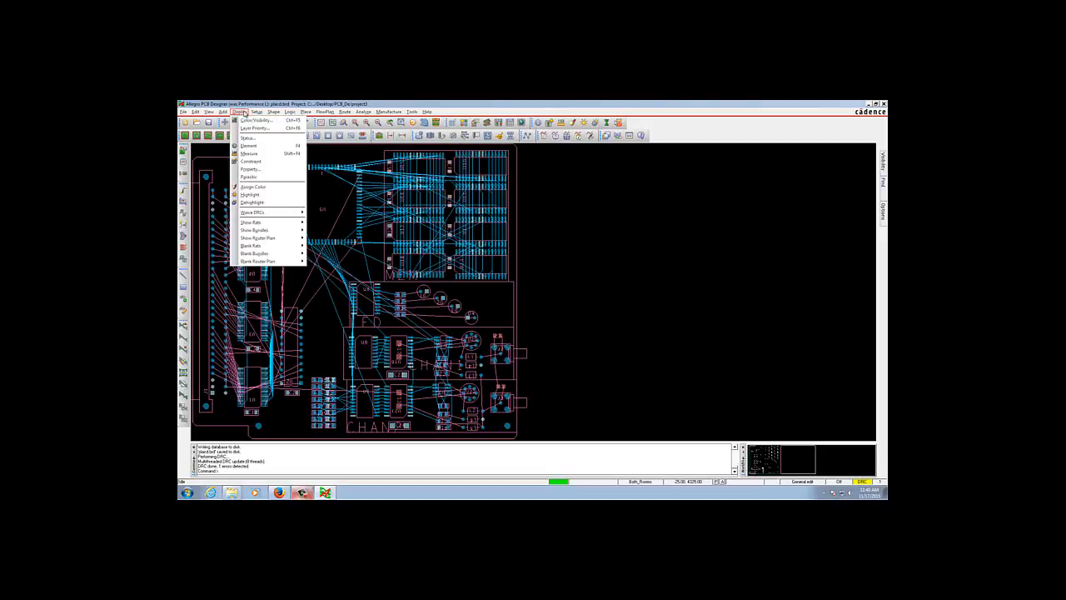
pyautogui.click(247, 137)
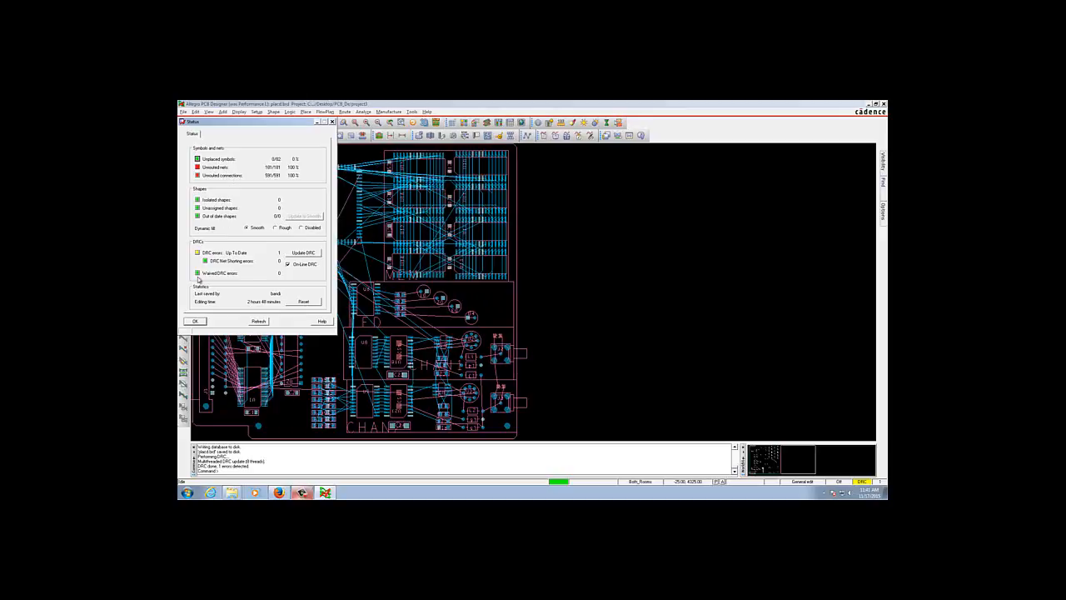
pyautogui.click(194, 322)
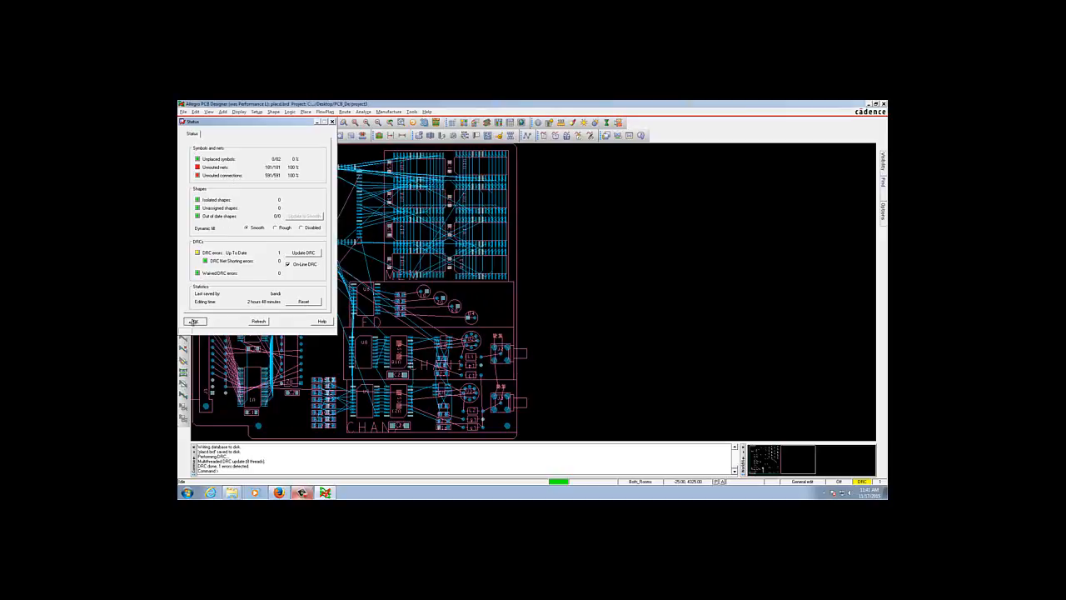
# Save the board again under its current file name, overwriting the existing file
pyautogui.click(184, 111)
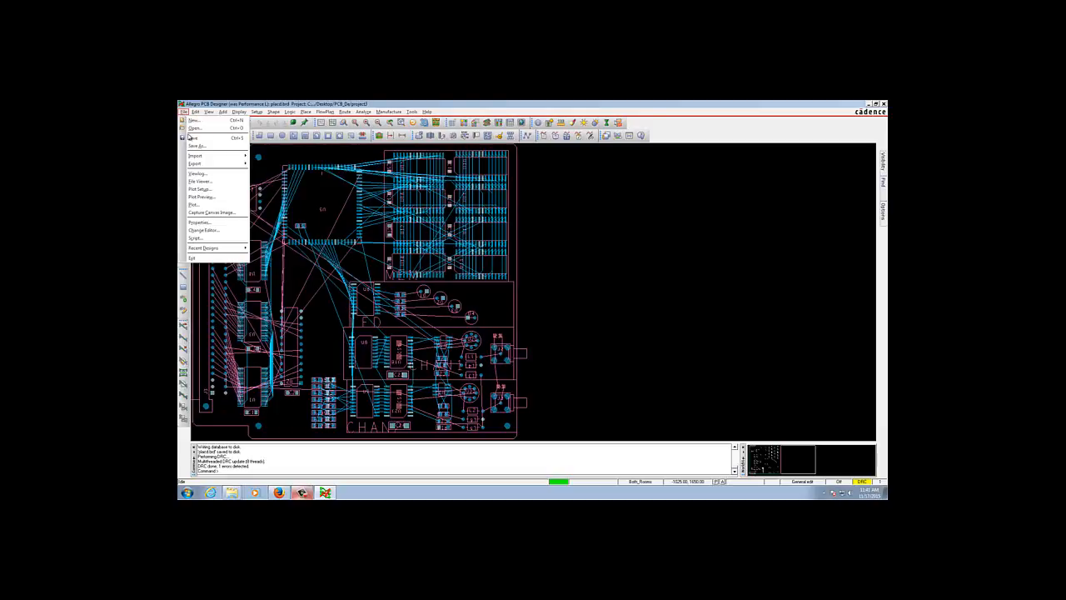
pyautogui.click(192, 137)
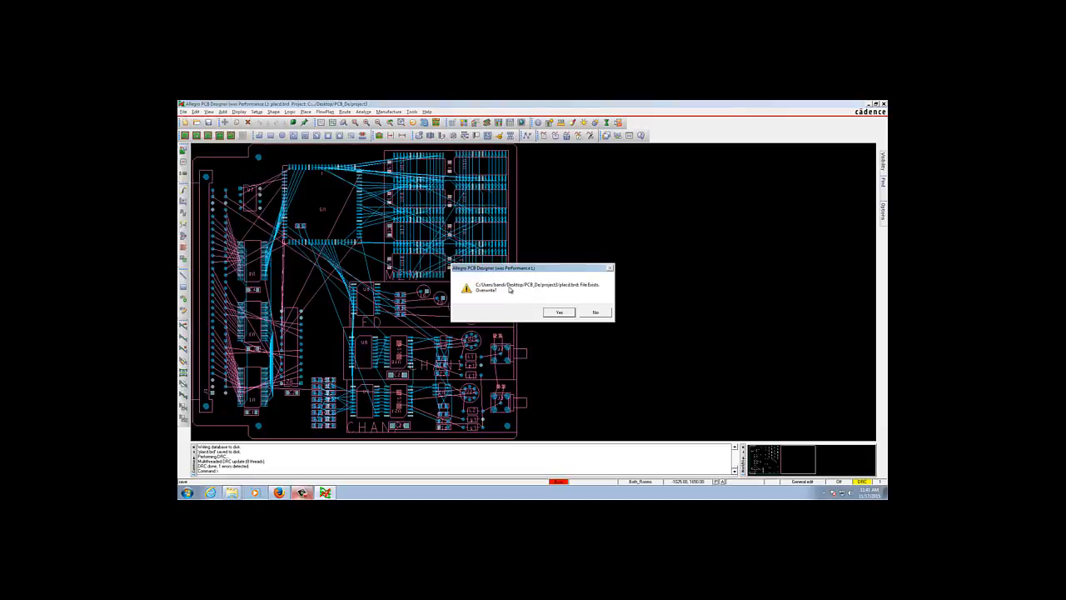
pyautogui.click(556, 312)
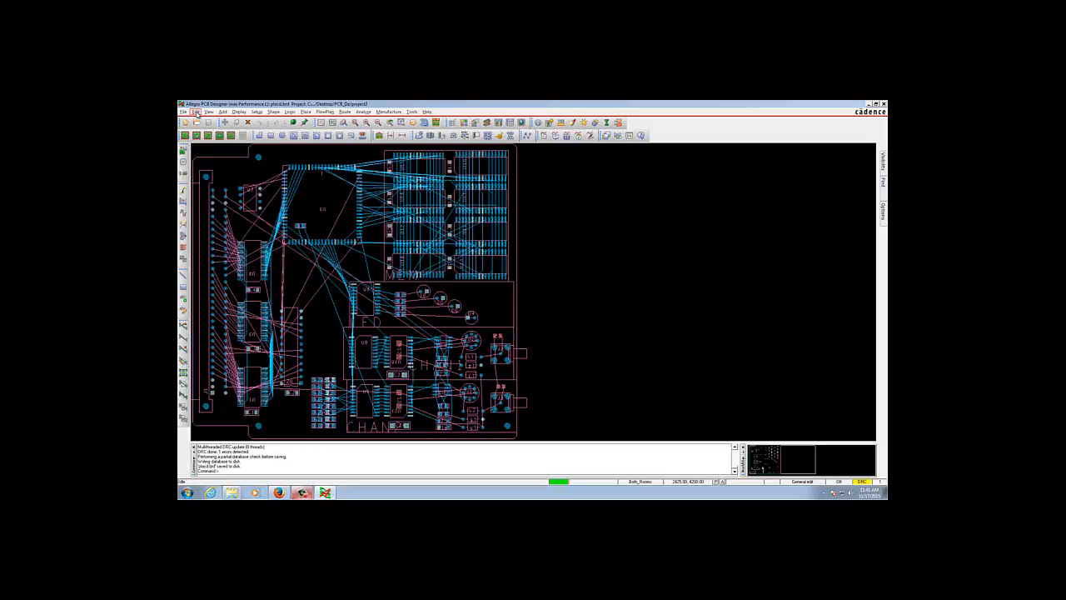
# Try to delete the U6 symbol in the LED room with the Delete command
pyautogui.click(196, 112)
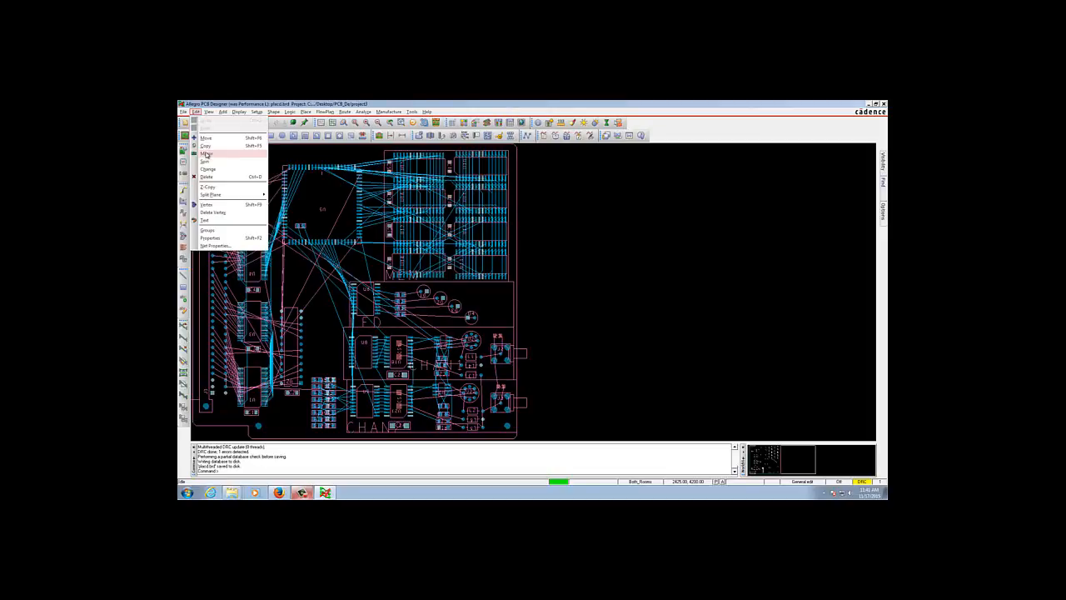
pyautogui.click(205, 176)
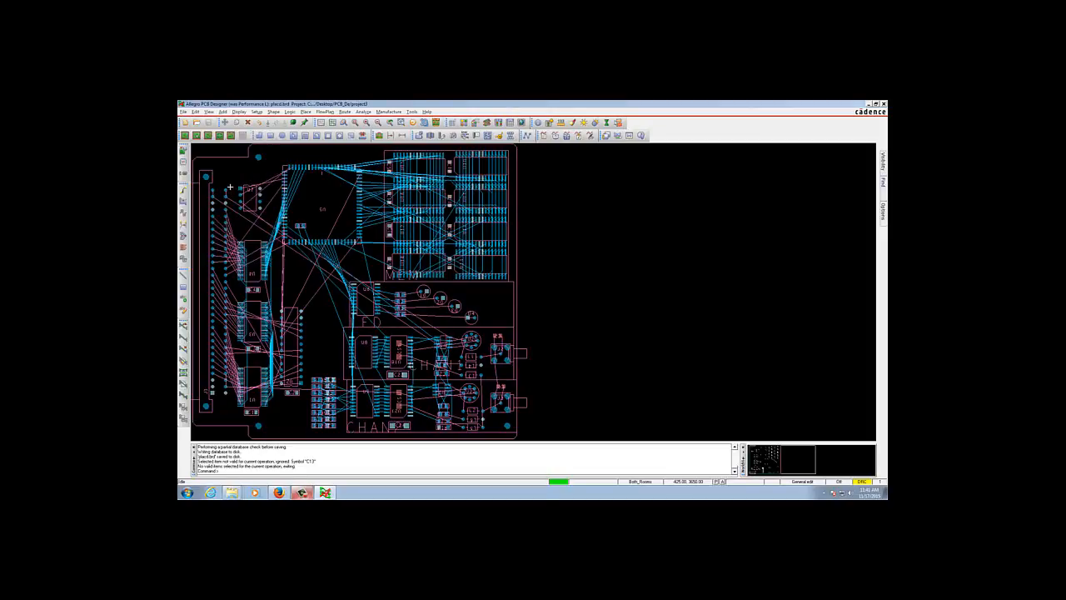
pyautogui.click(249, 254)
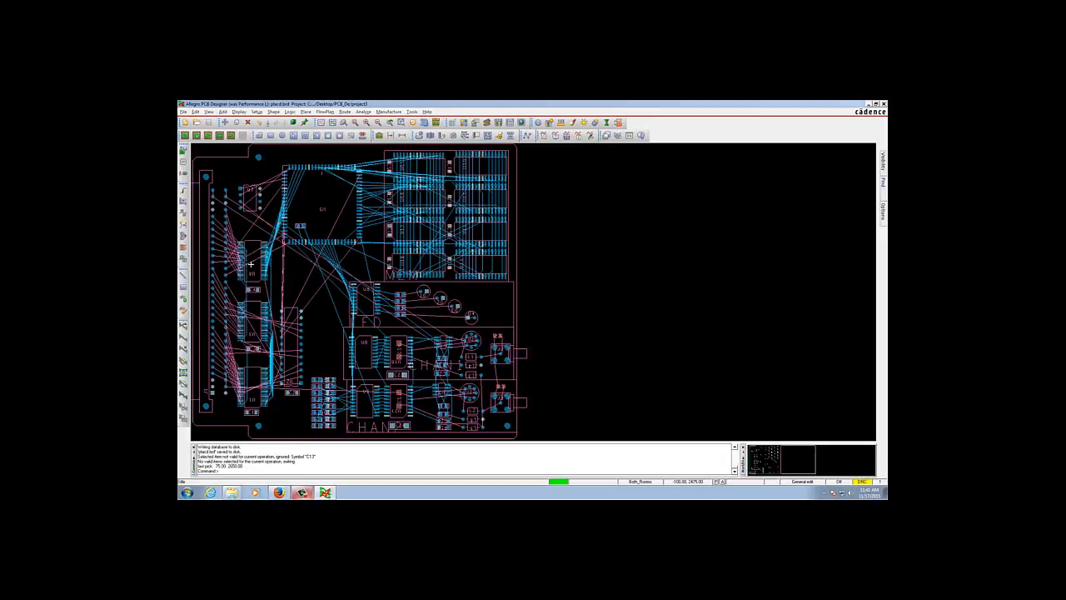
pyautogui.click(252, 272)
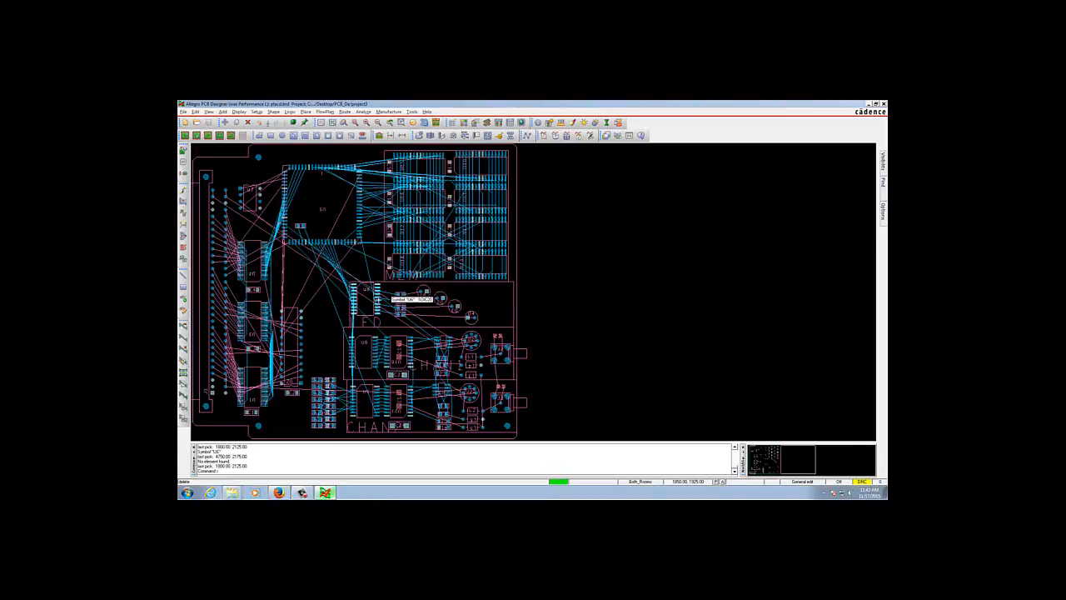
pyautogui.click(385, 295)
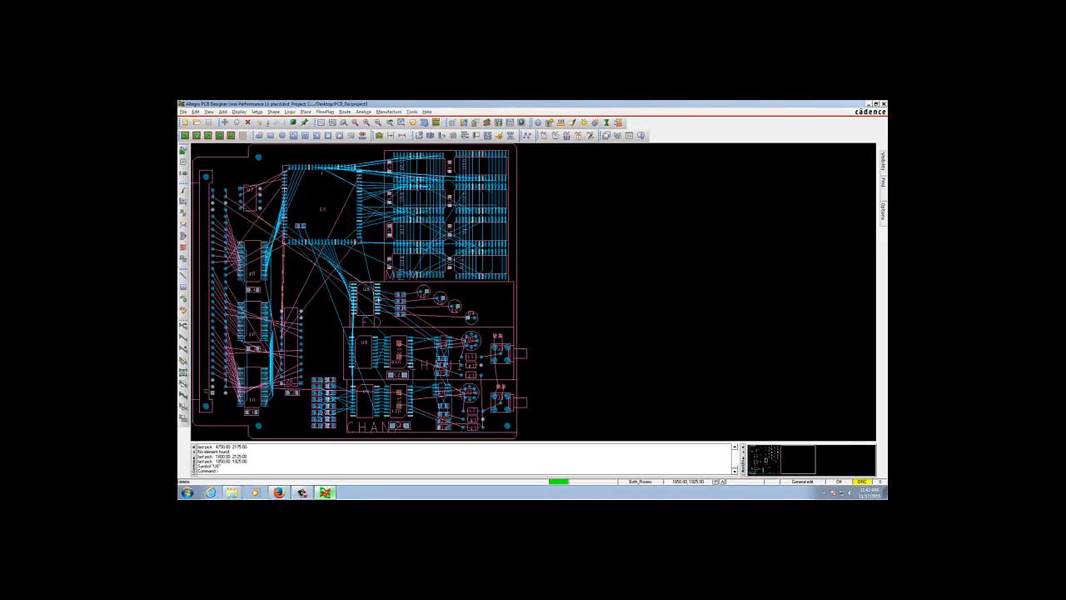
pyautogui.click(626, 291)
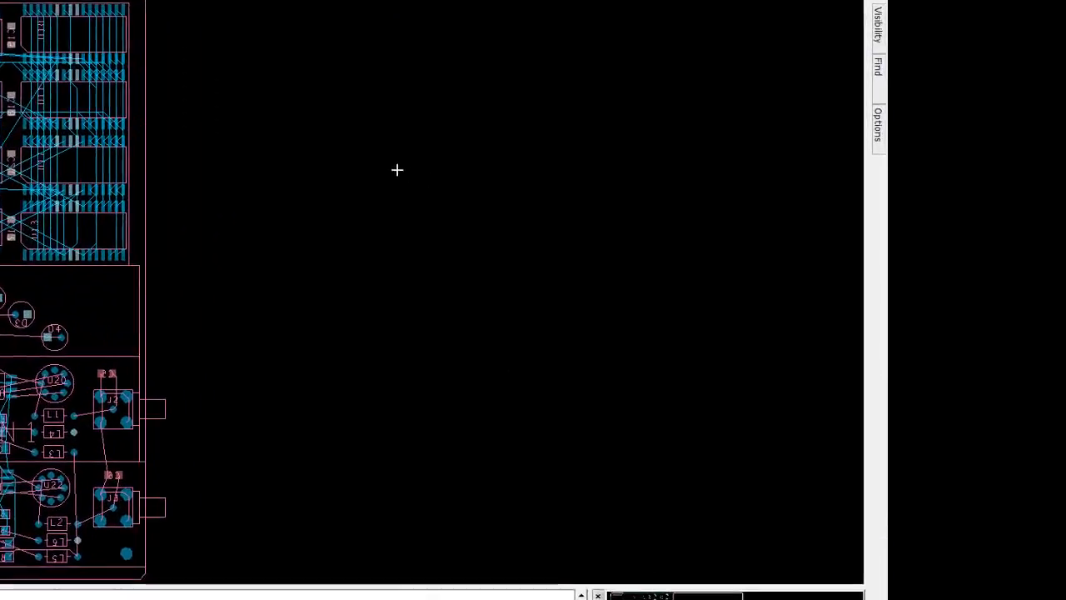
# Undo the deletion of the U6 symbol with Oops and end the Delete command
pyautogui.rightClick(640, 234)
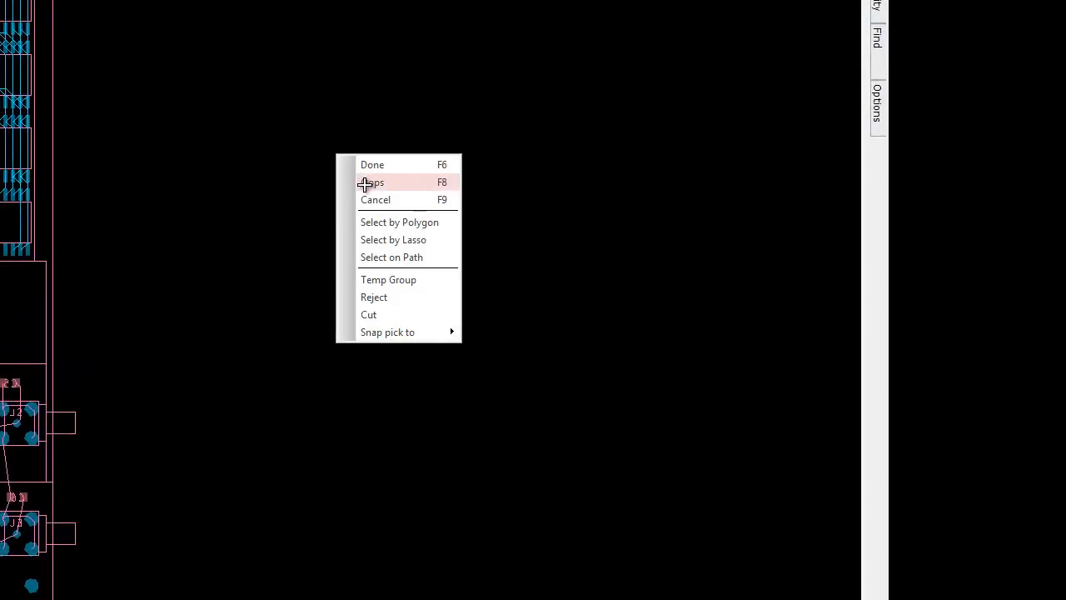
pyautogui.click(365, 184)
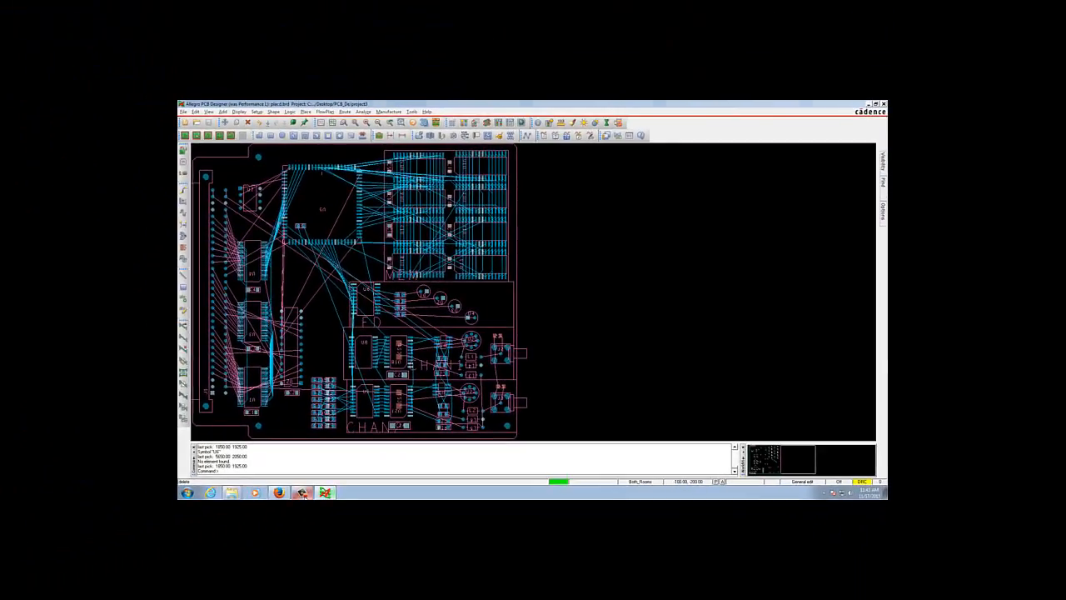
pyautogui.click(304, 494)
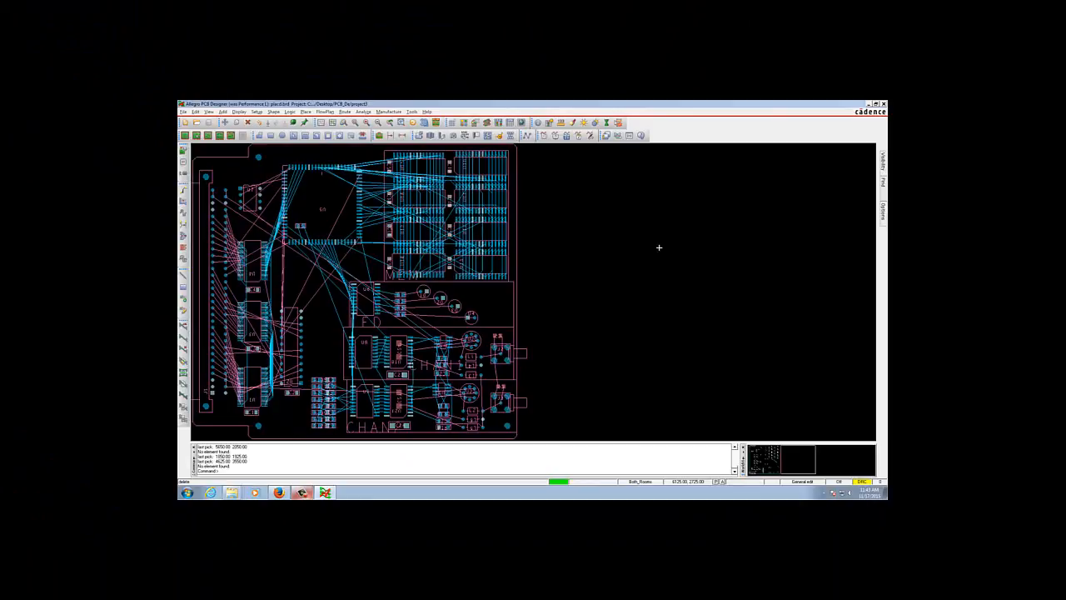
pyautogui.rightClick(659, 247)
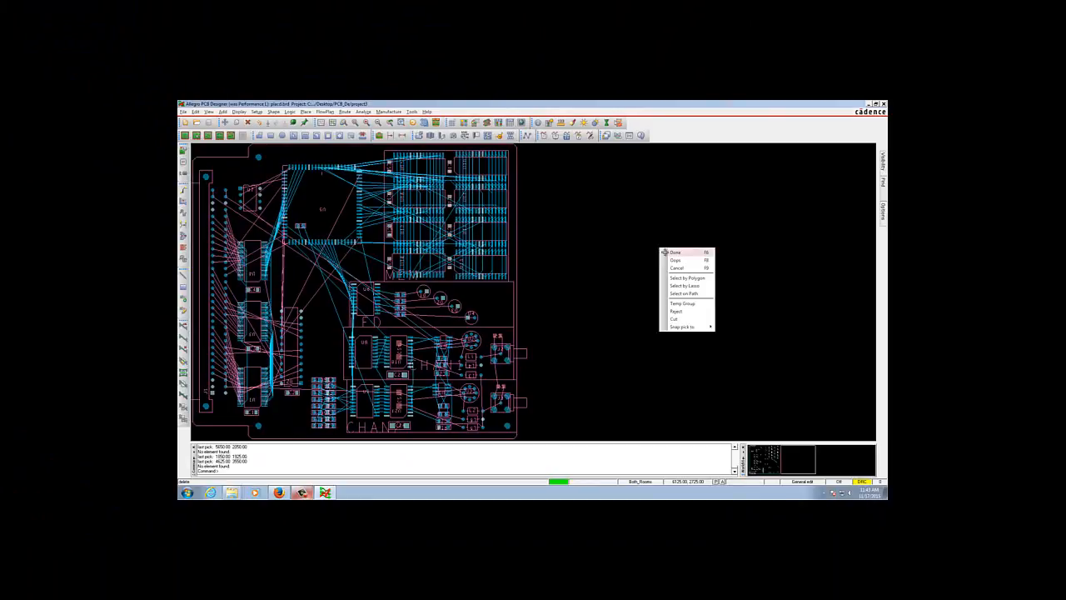
pyautogui.click(673, 253)
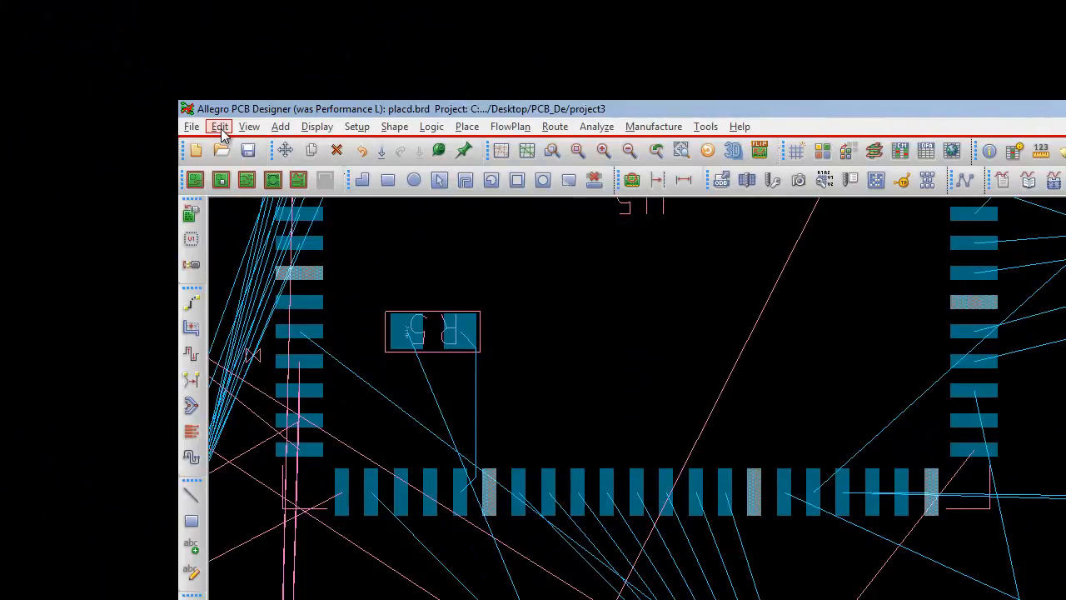
# Delete the R5 resistor symbol inside the large square IC outline
pyautogui.click(223, 136)
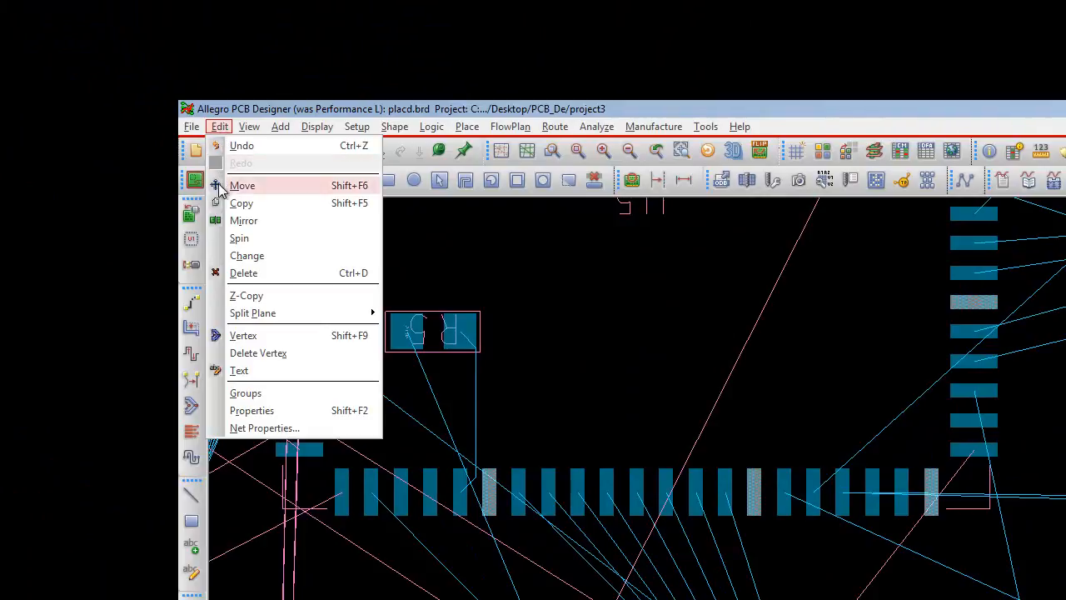
pyautogui.click(227, 271)
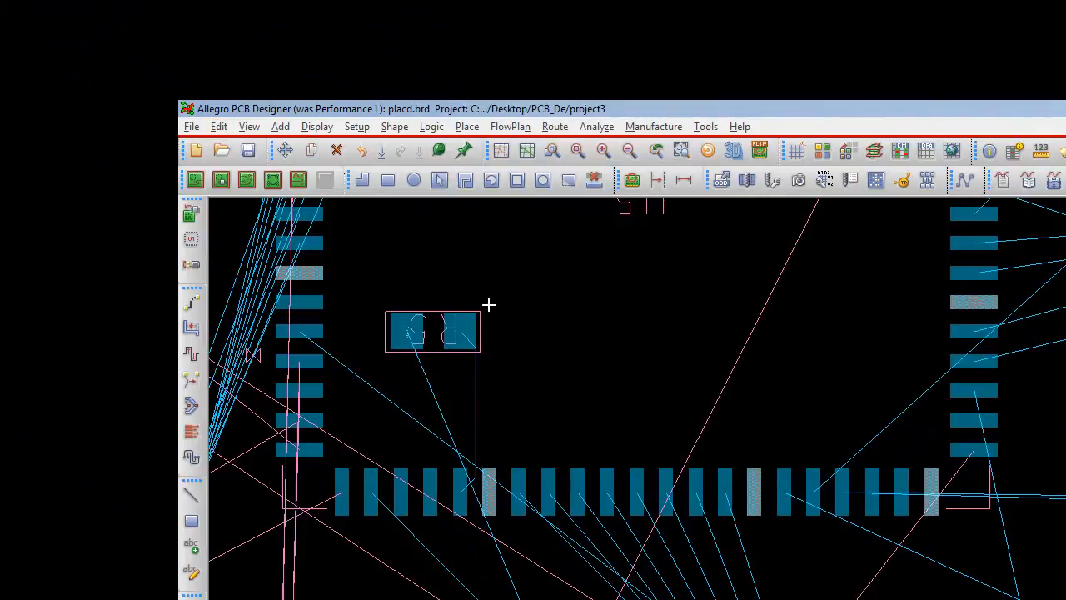
pyautogui.click(455, 329)
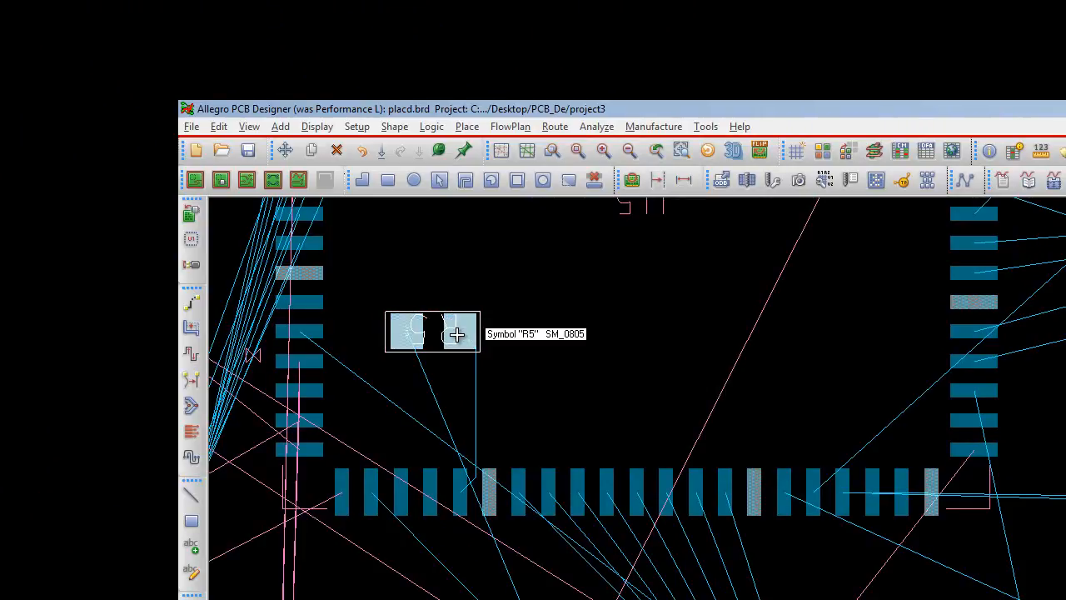
pyautogui.press('Delete')
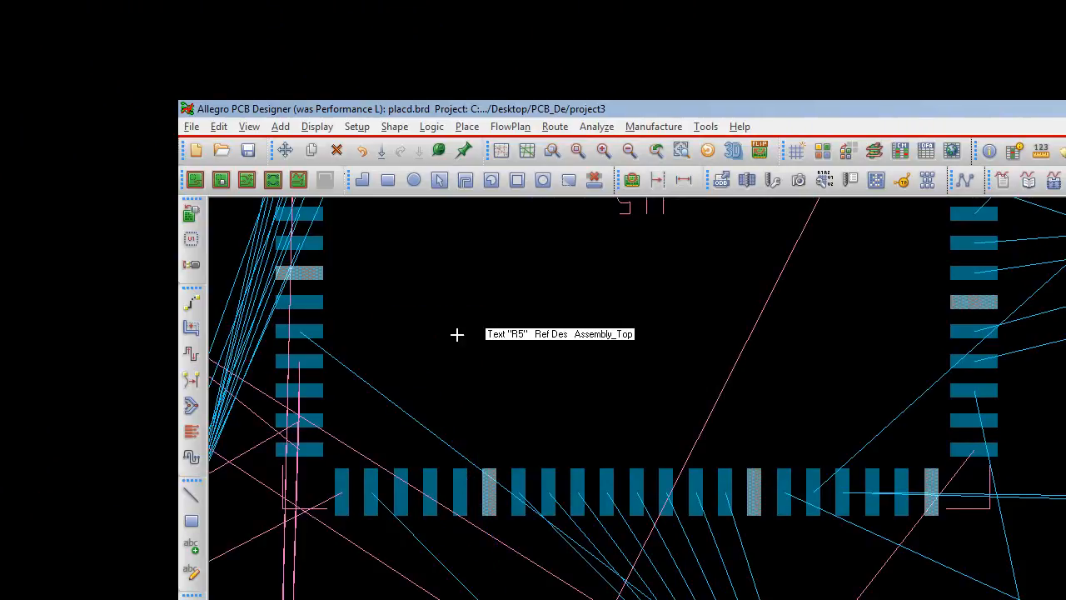
# Restore the deleted R5 resistor with Oops and finish the Delete command
pyautogui.rightClick(457, 334)
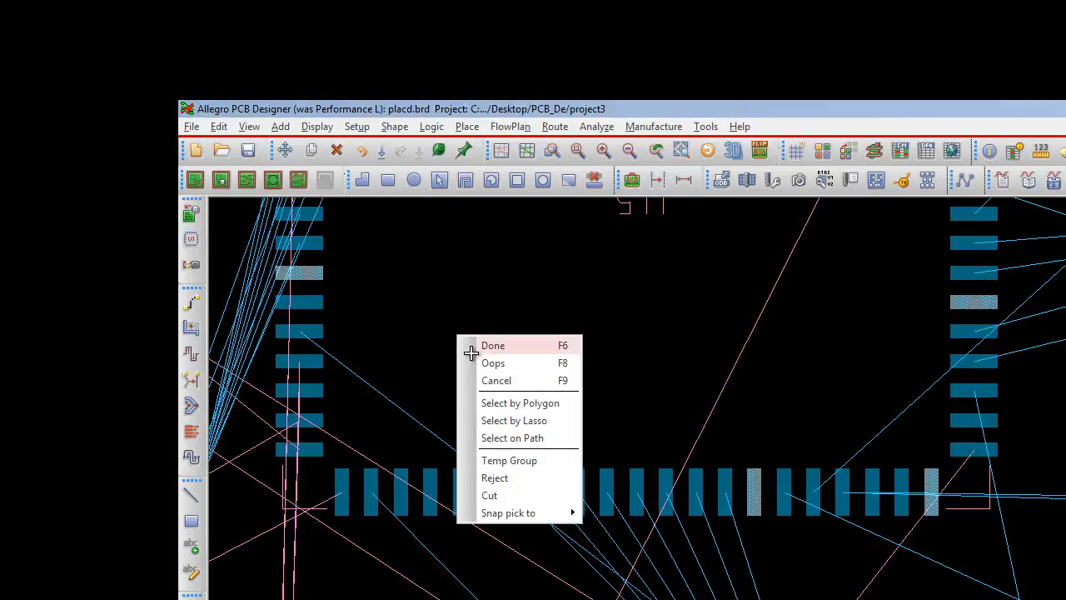
pyautogui.click(476, 359)
pyautogui.rightClick(354, 199)
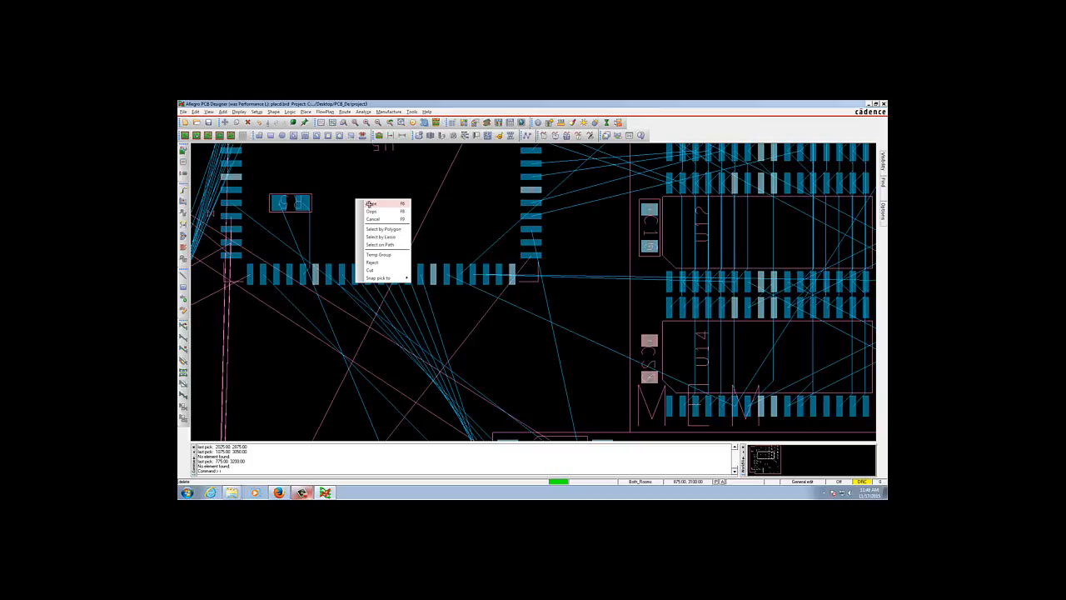
pyautogui.click(369, 204)
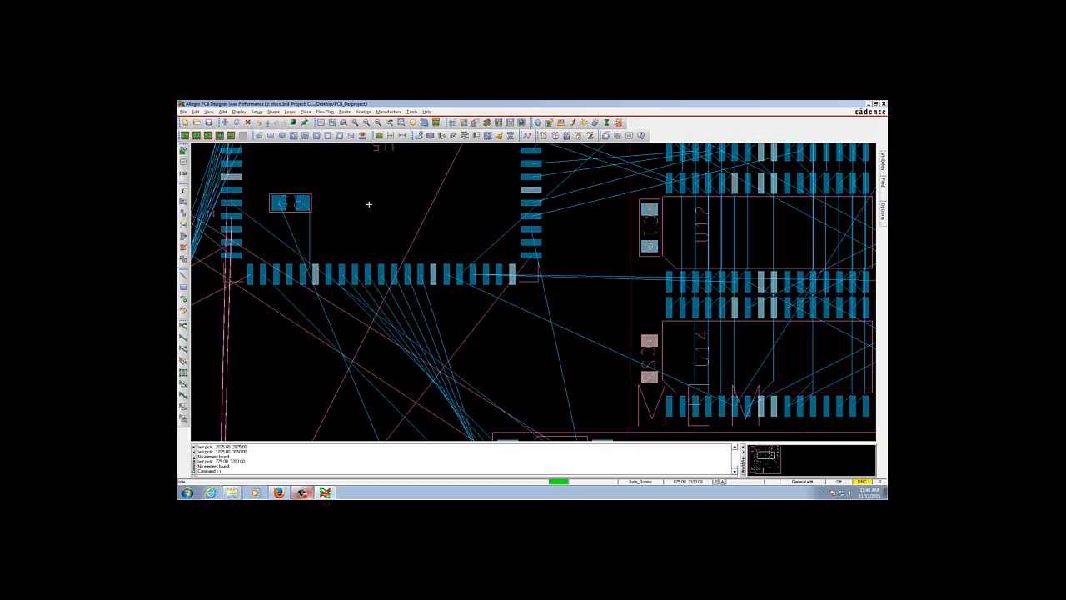
# Try to delete R5 by picking the resistor before running the Delete command
pyautogui.click(293, 210)
pyautogui.click(195, 112)
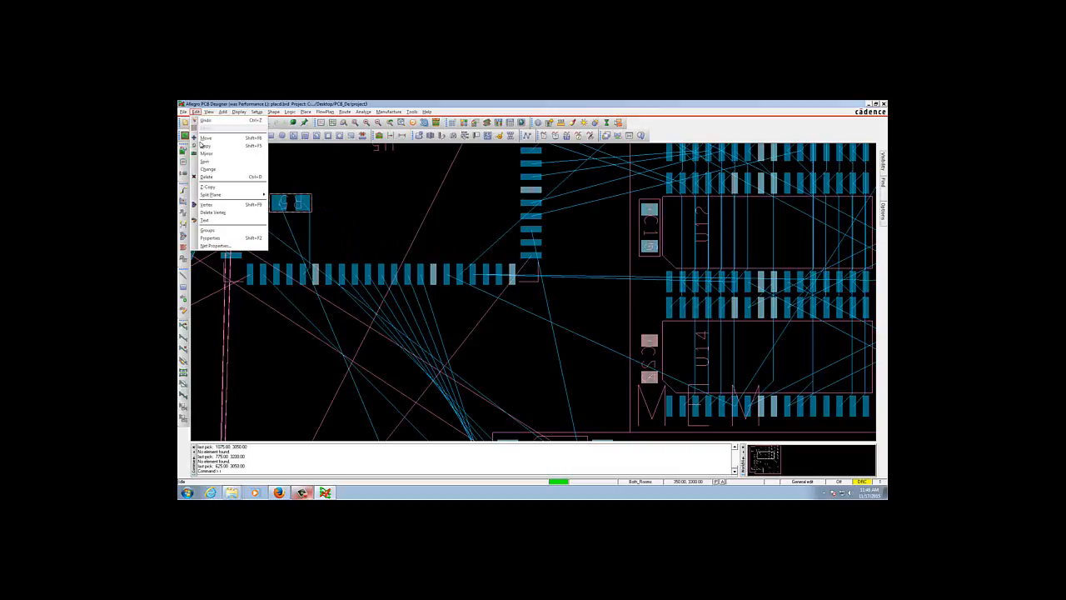
pyautogui.click(204, 177)
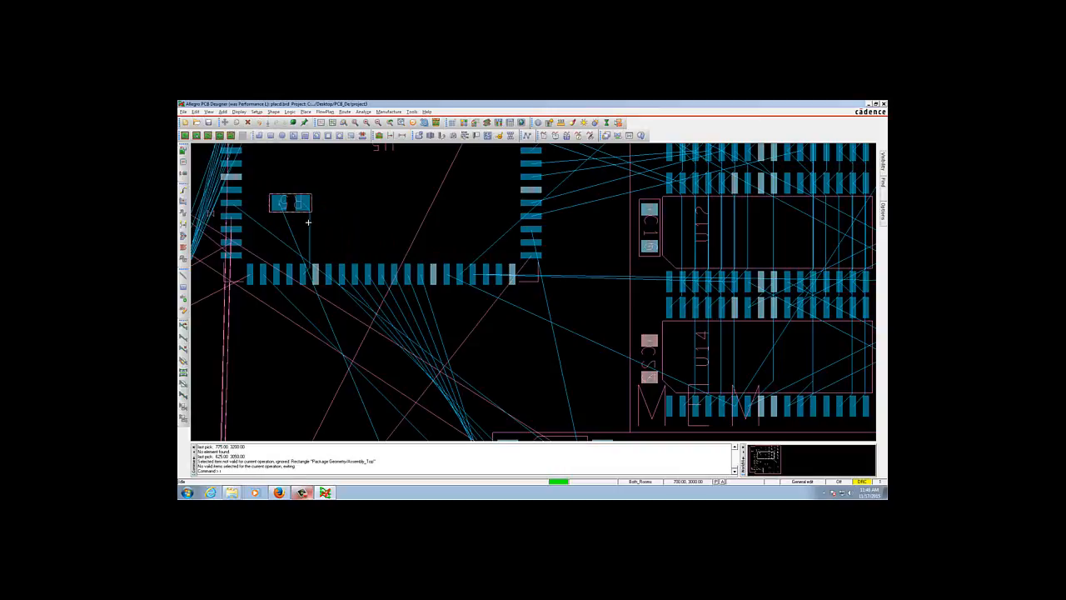
pyautogui.click(301, 211)
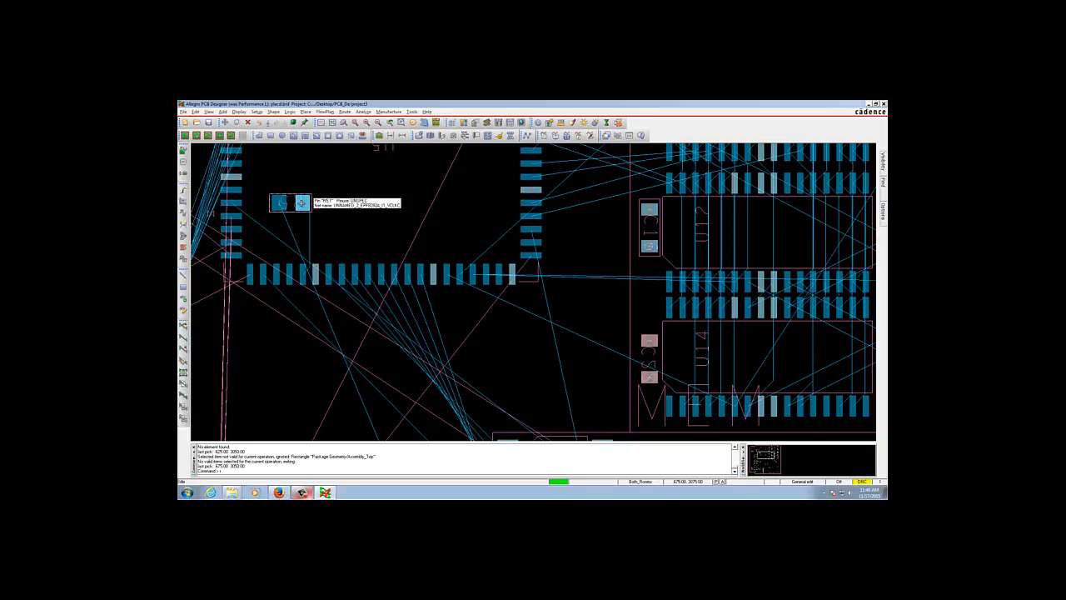
pyautogui.click(300, 205)
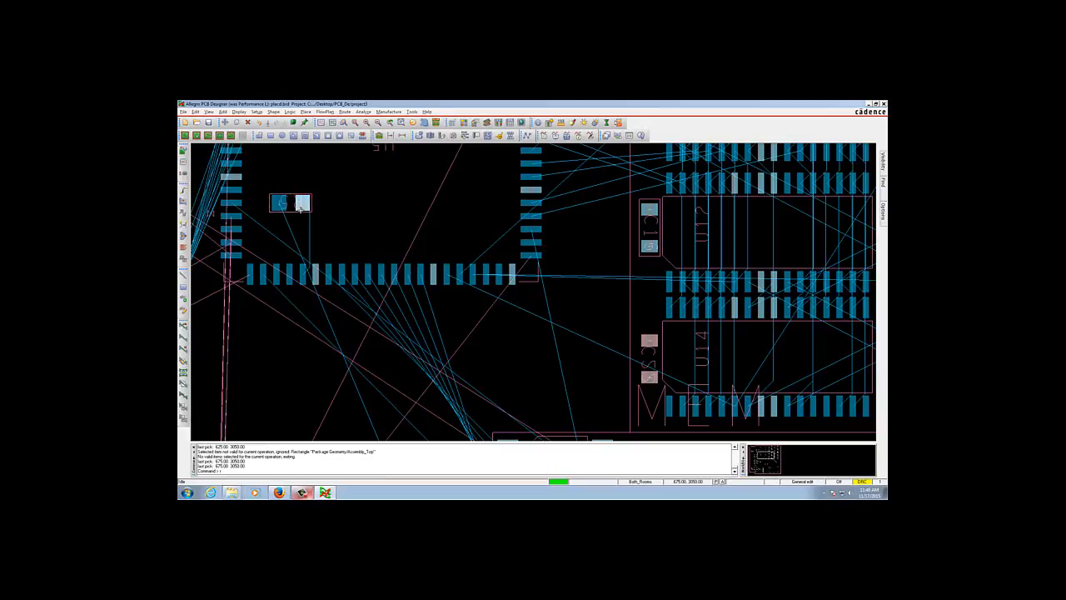
pyautogui.click(301, 209)
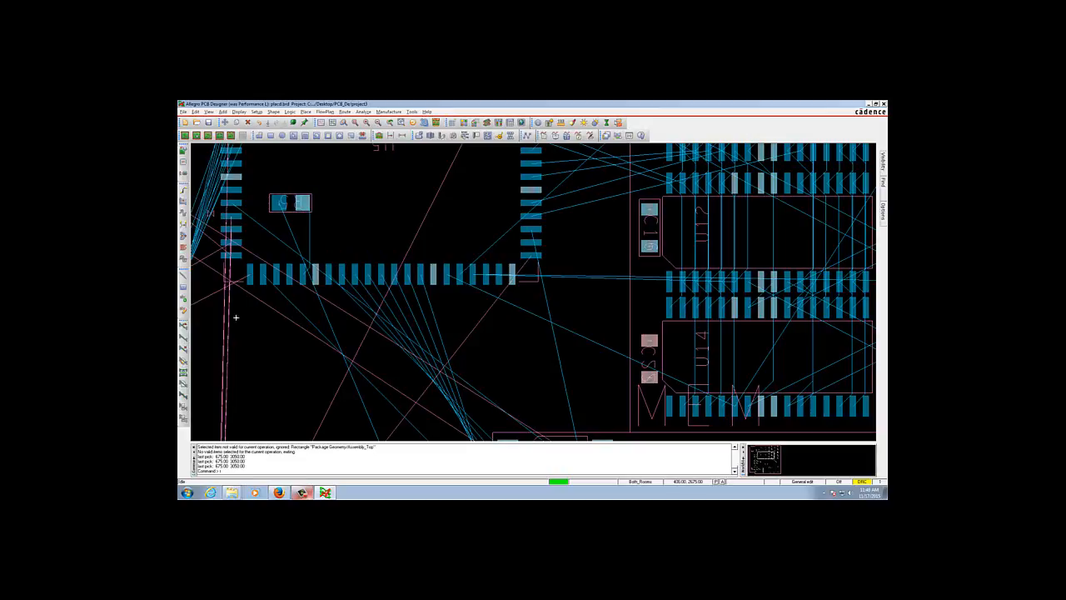
pyautogui.click(303, 492)
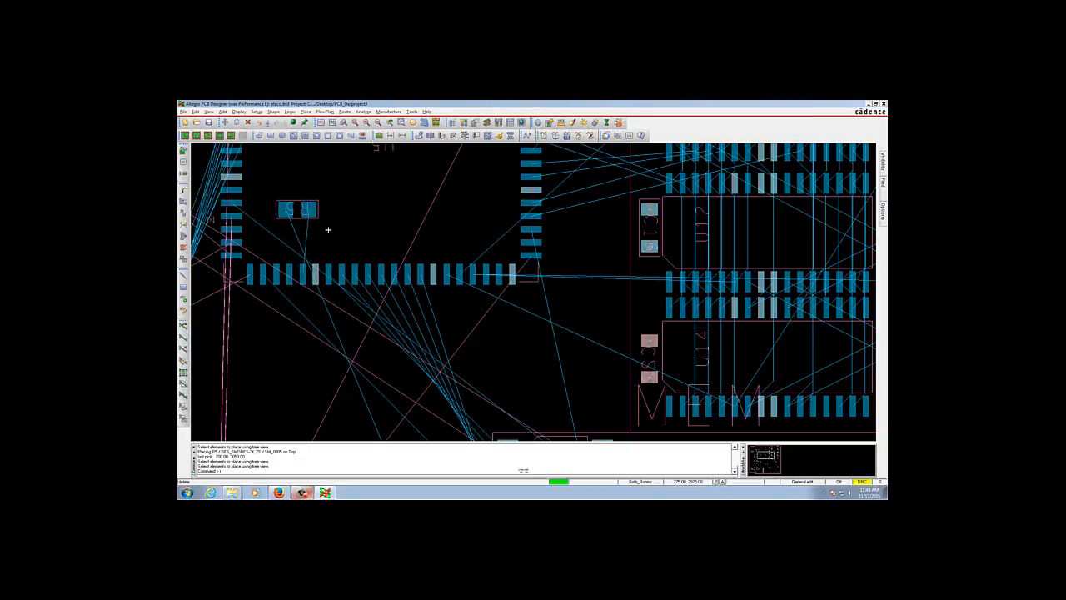
# Delete the R5 resistor symbol and complete the Delete command with Done
pyautogui.click(313, 215)
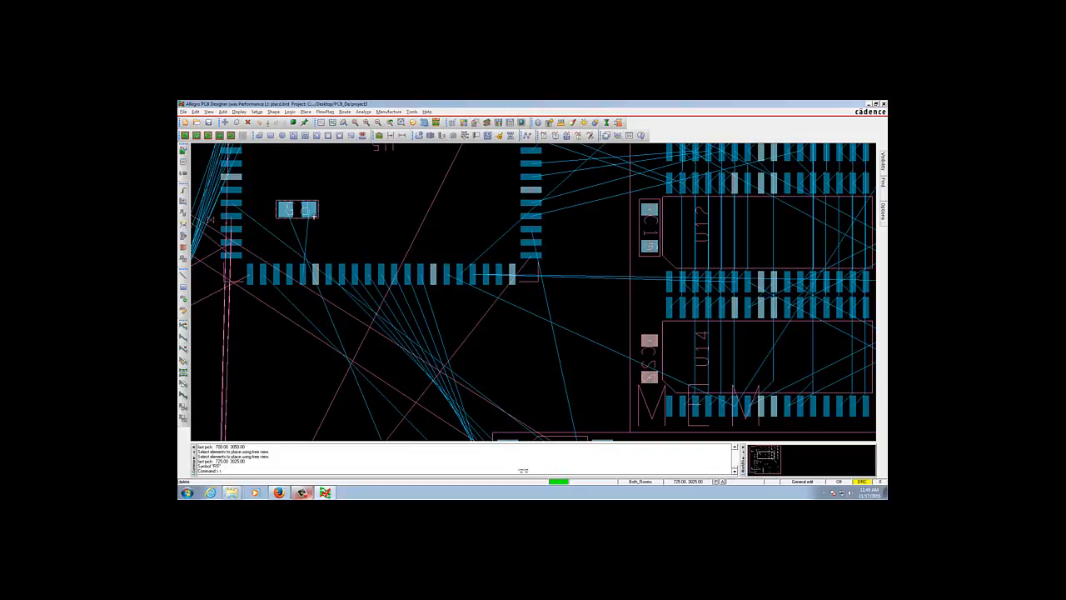
pyautogui.rightClick(313, 215)
pyautogui.click(324, 222)
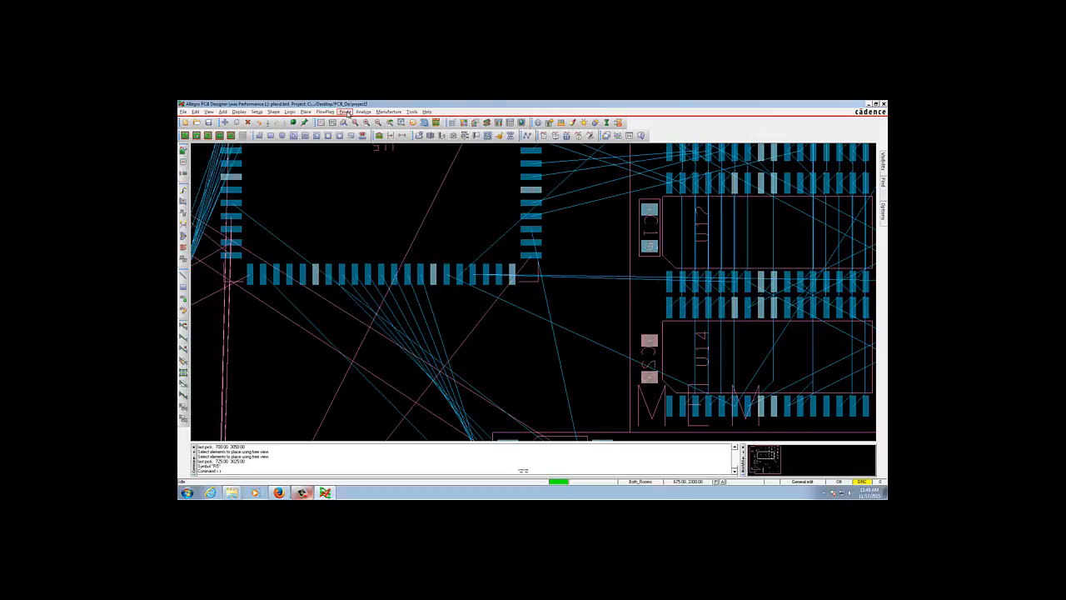
# Manually place R5 from the placement list back inside the large IC outline at 700, 3050, and close the Placement dialog
pyautogui.click(306, 112)
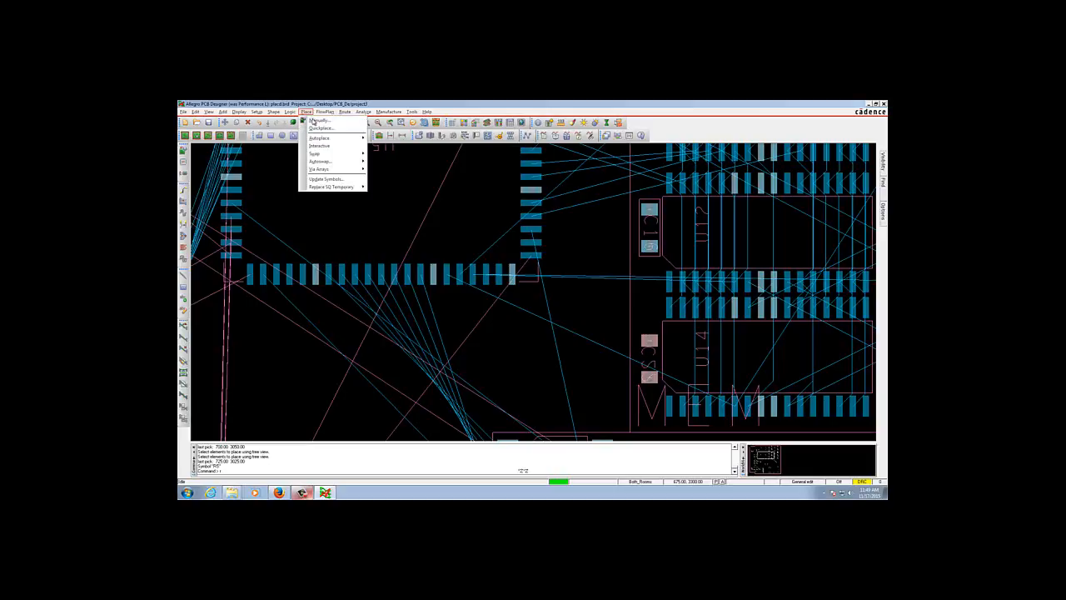
pyautogui.click(316, 121)
pyautogui.click(551, 240)
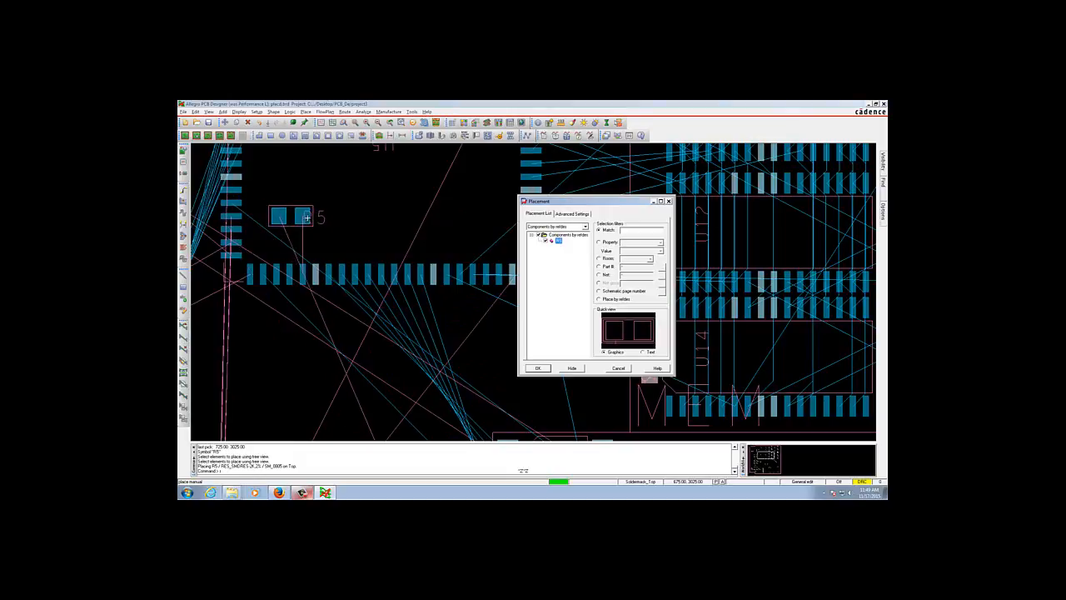
pyautogui.click(309, 213)
pyautogui.click(309, 212)
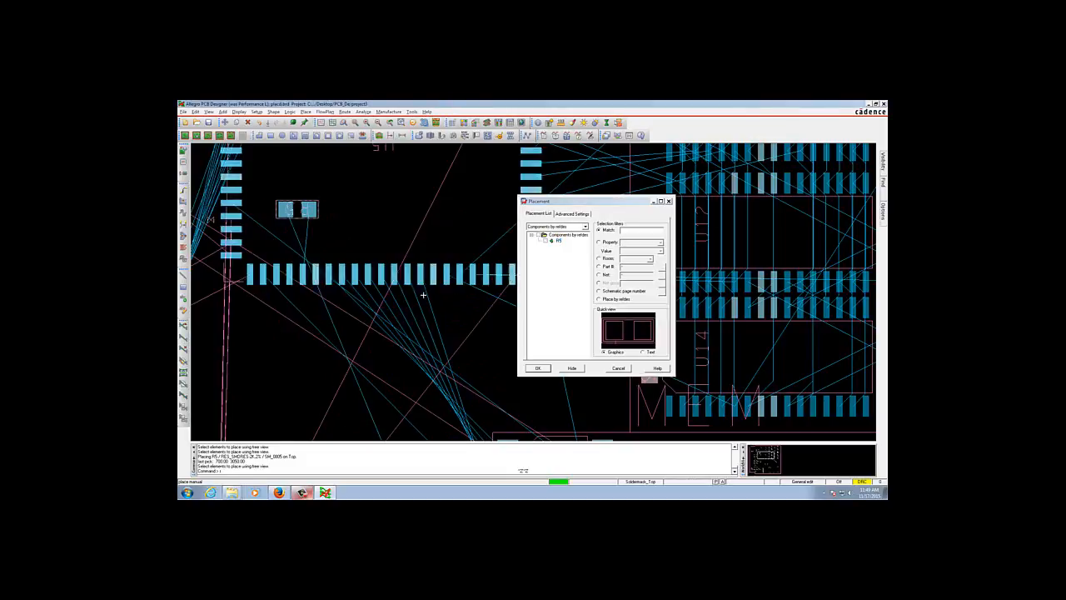
pyautogui.click(538, 368)
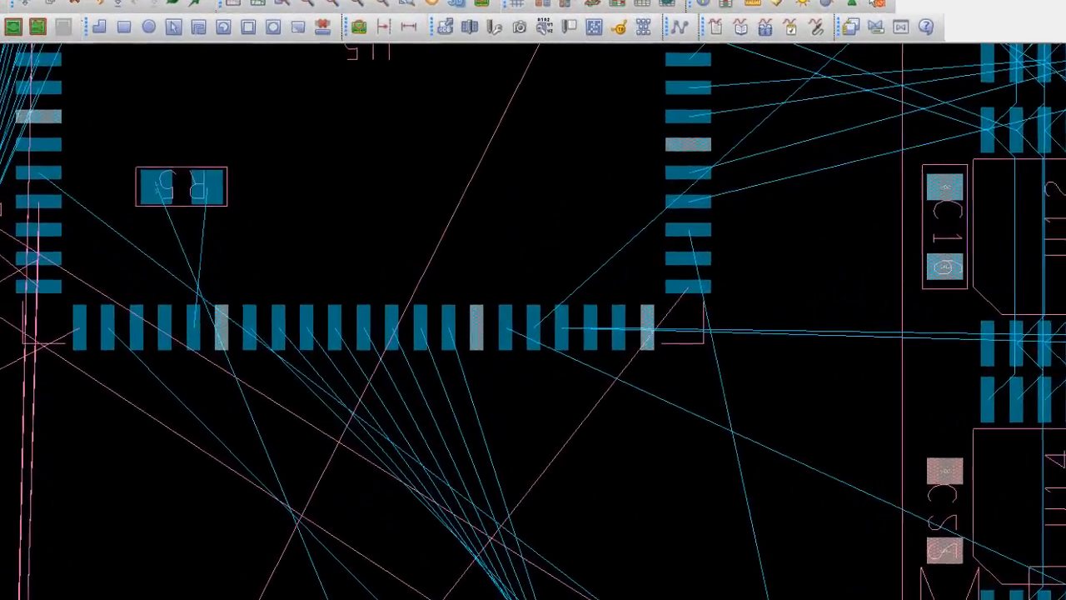
# End the active command and close the board design without saving the changes
pyautogui.rightClick(346, 195)
pyautogui.click(236, 132)
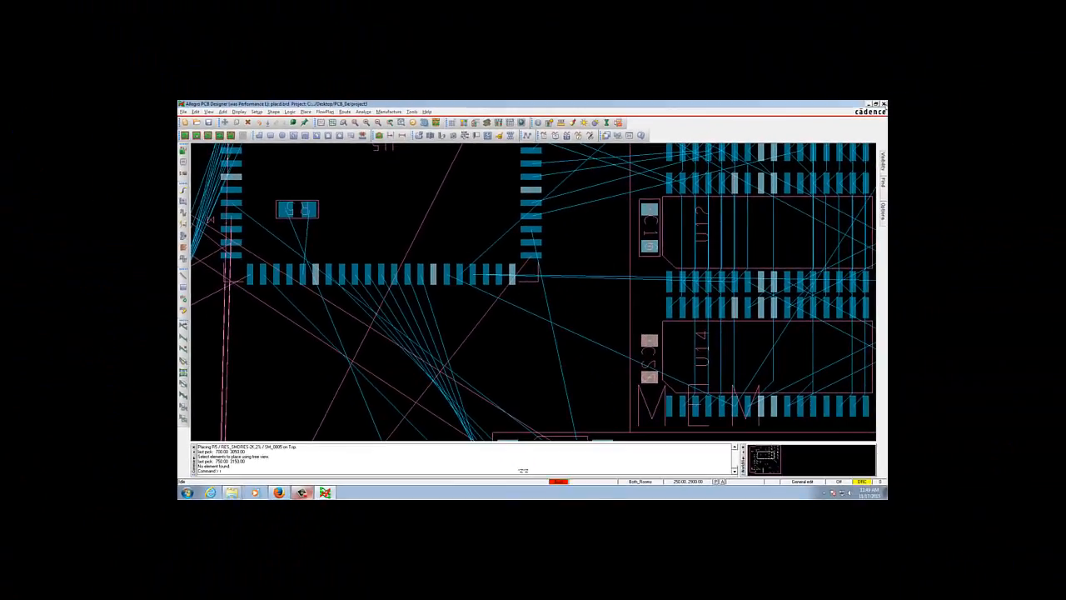
pyautogui.click(885, 105)
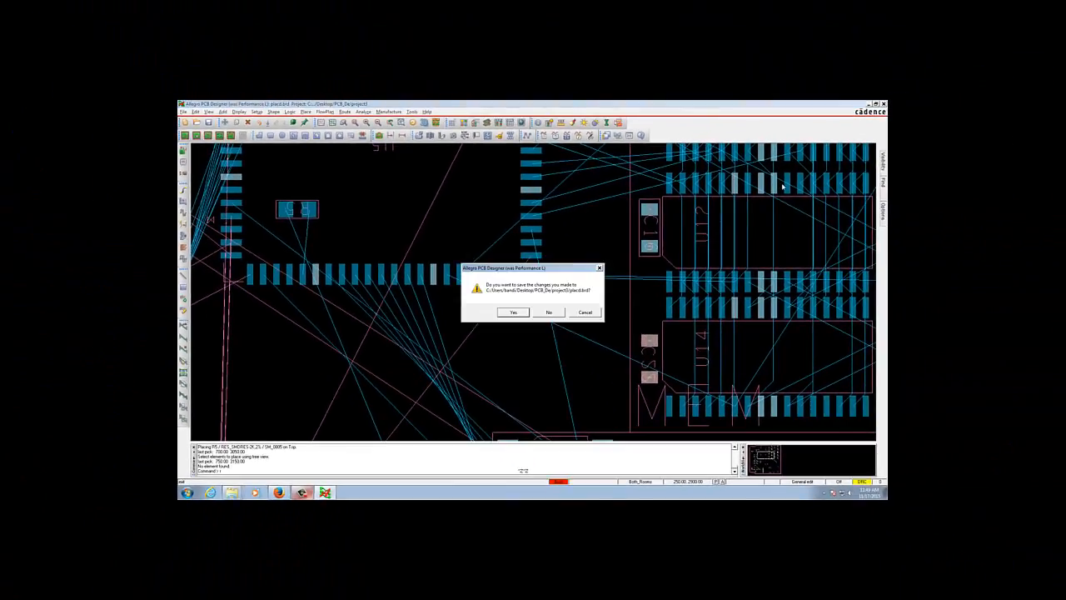
pyautogui.click(550, 313)
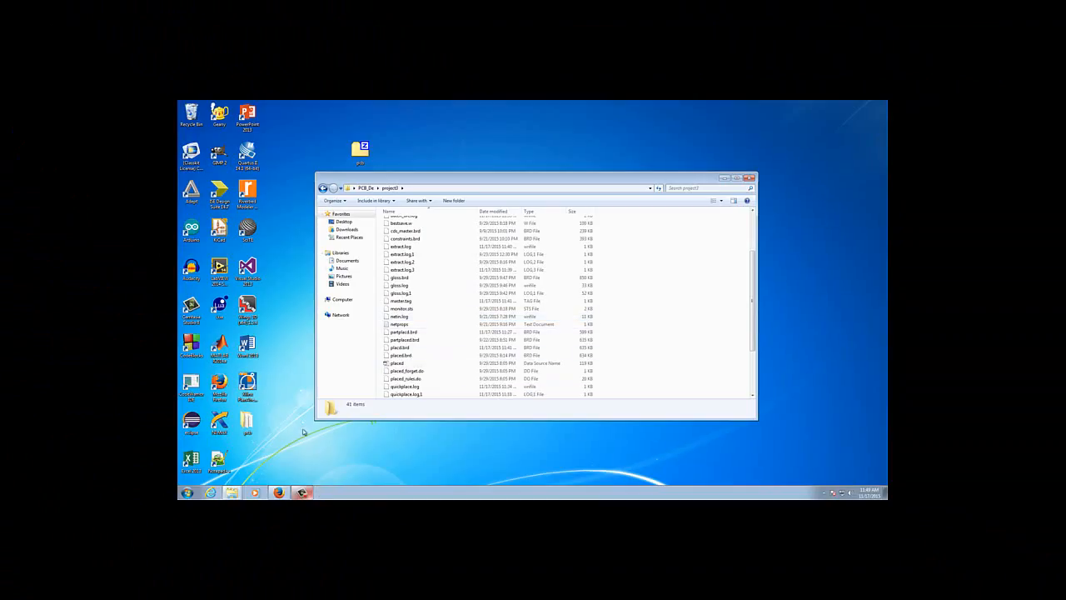